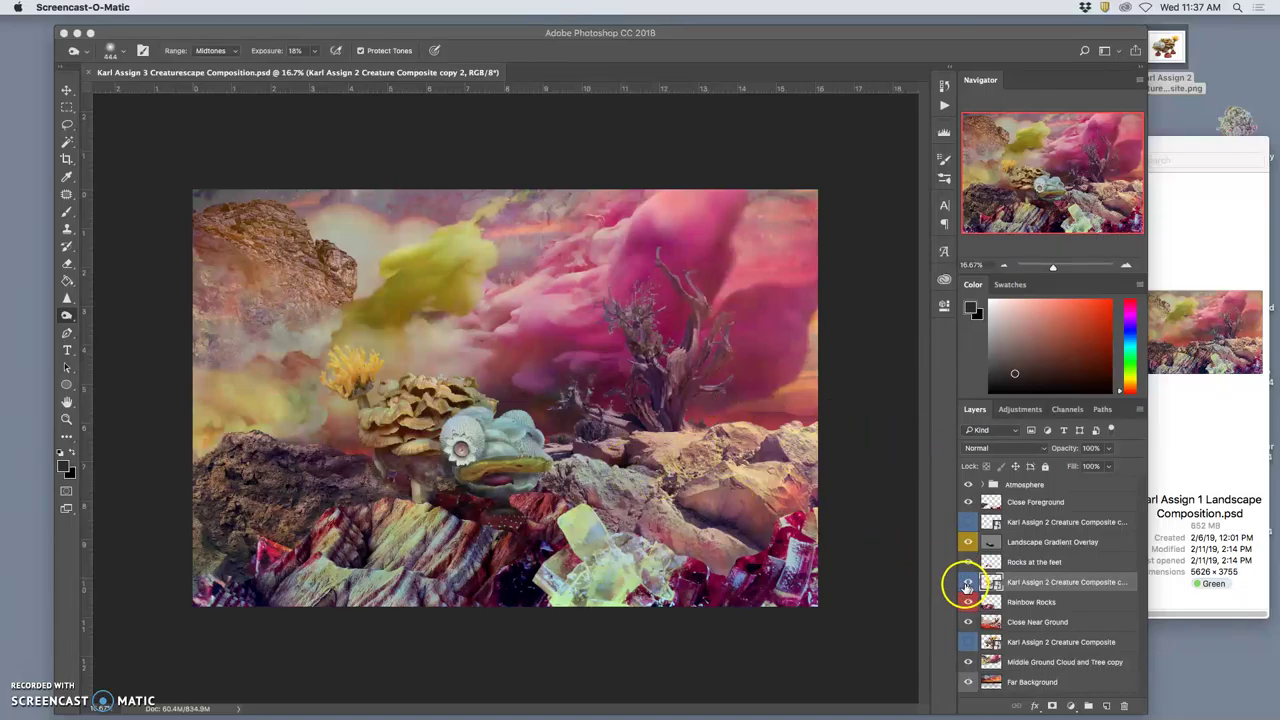
Toggle the Creature Composite copy 2 layer and the Landscape Gradient Overlay off and on to compare their effect on the scene
left_click(967, 586)
left_click(967, 586)
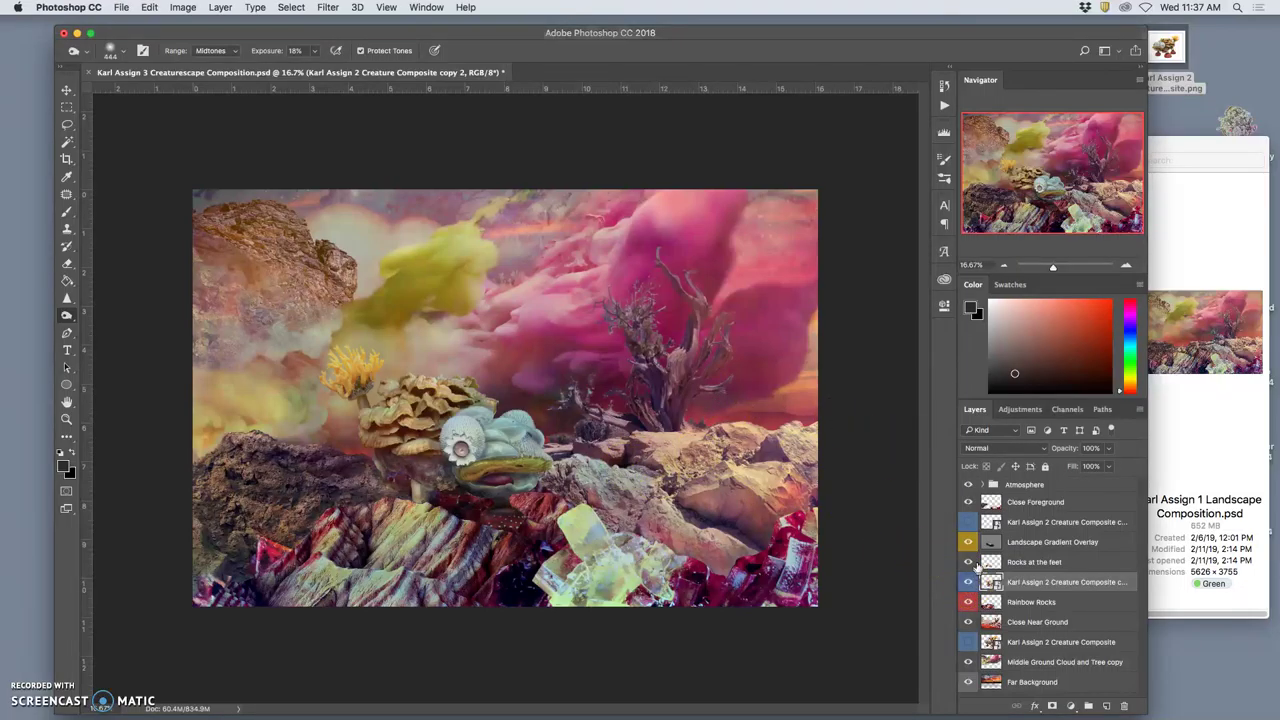
left_click(968, 542)
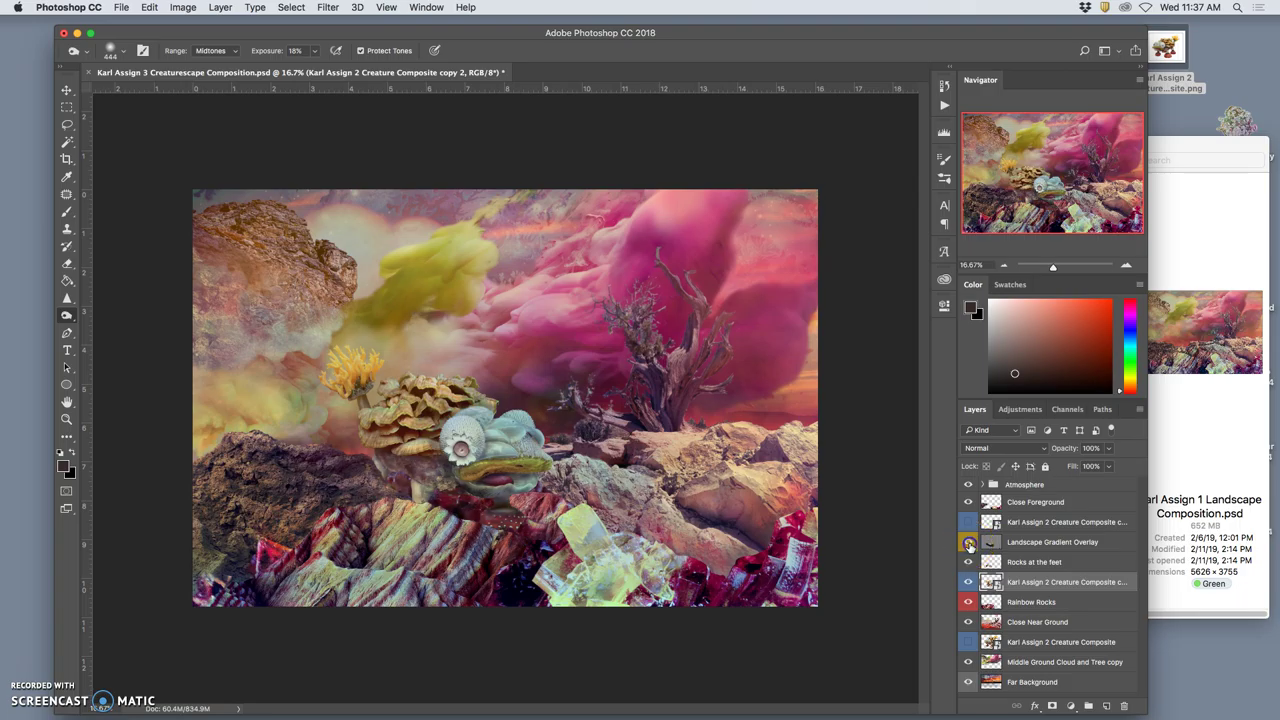
left_click(968, 542)
left_click(968, 542)
left_click(968, 542)
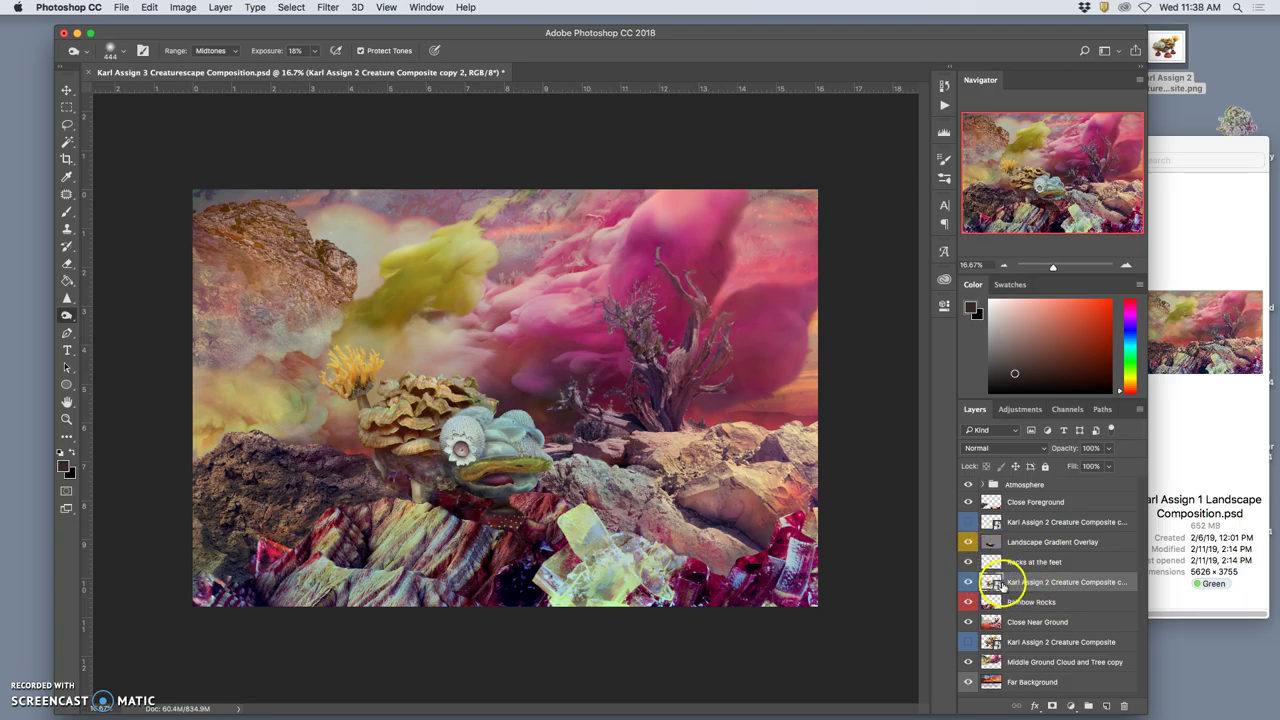
Rasterize the Creature Composite copy 2 layer and briefly check the hidden original Creature Composite layer
left_click(599, 500)
right_click(1040, 592)
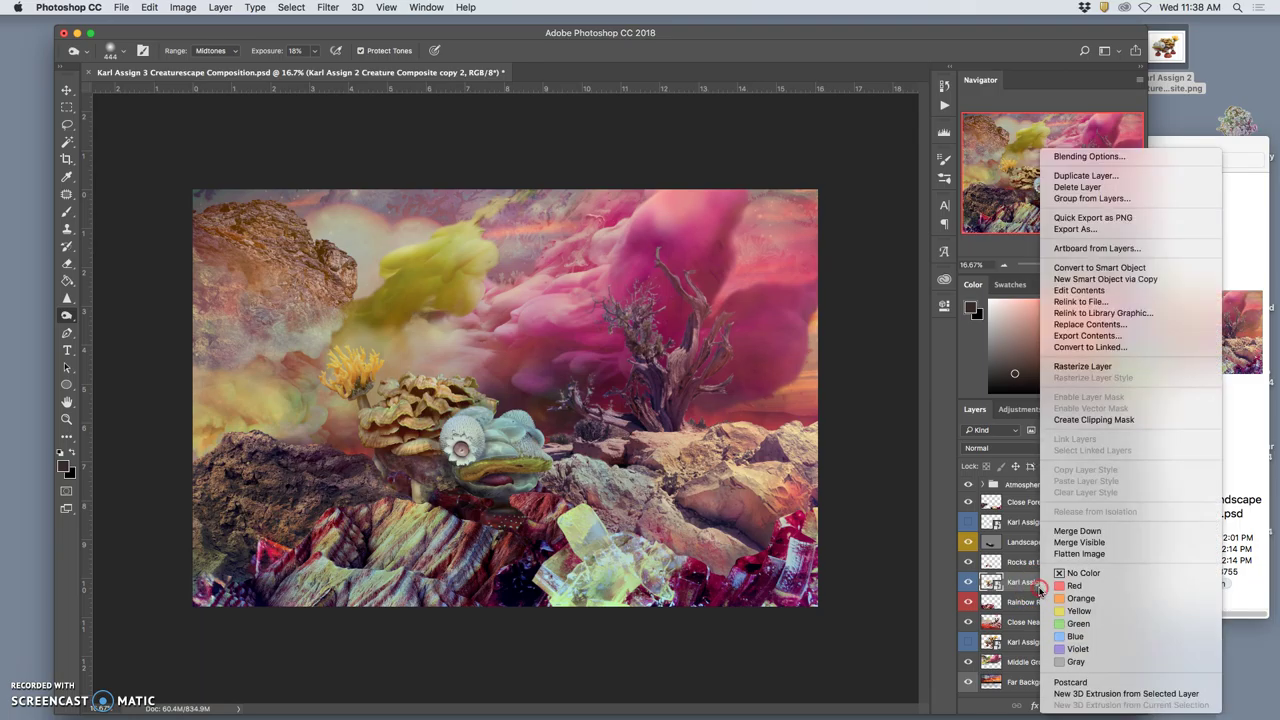
left_click(1075, 368)
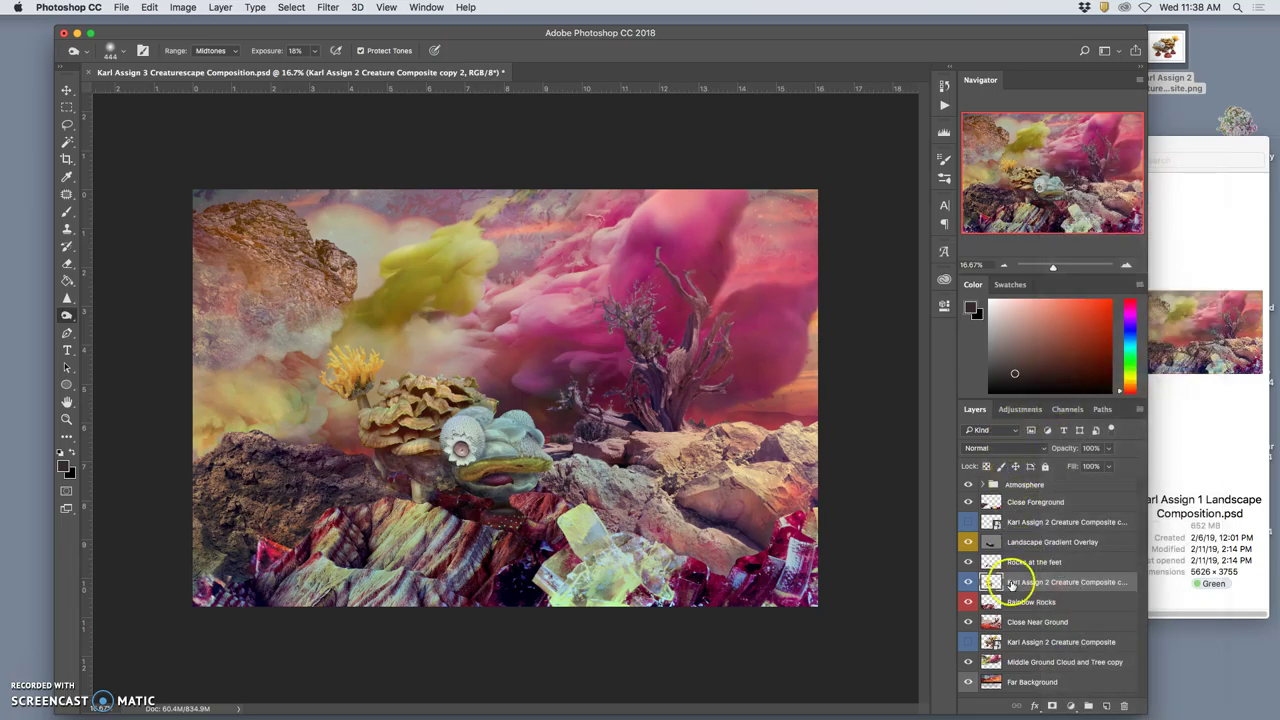
left_click(968, 644)
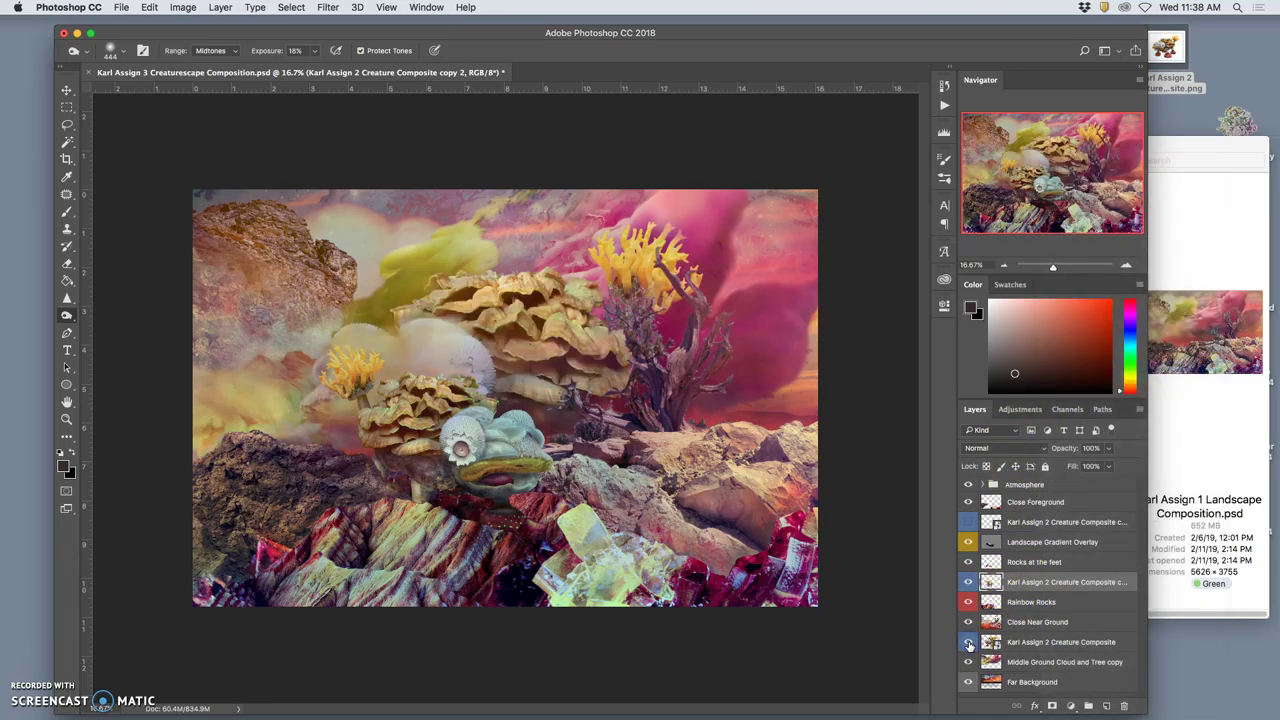
left_click(968, 644)
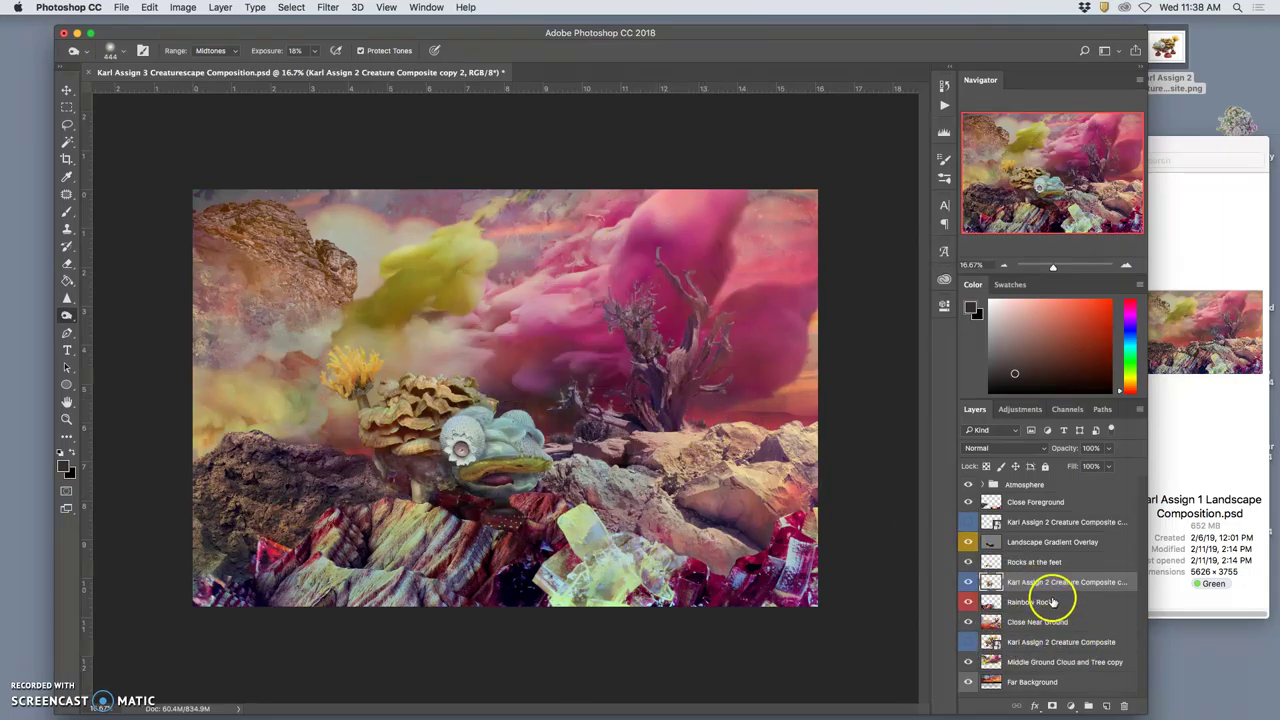
Apply Levels to the creature copy 2 layer with input levels 7, 1.00 and 255 and output levels 1 and 241
left_click(185, 7)
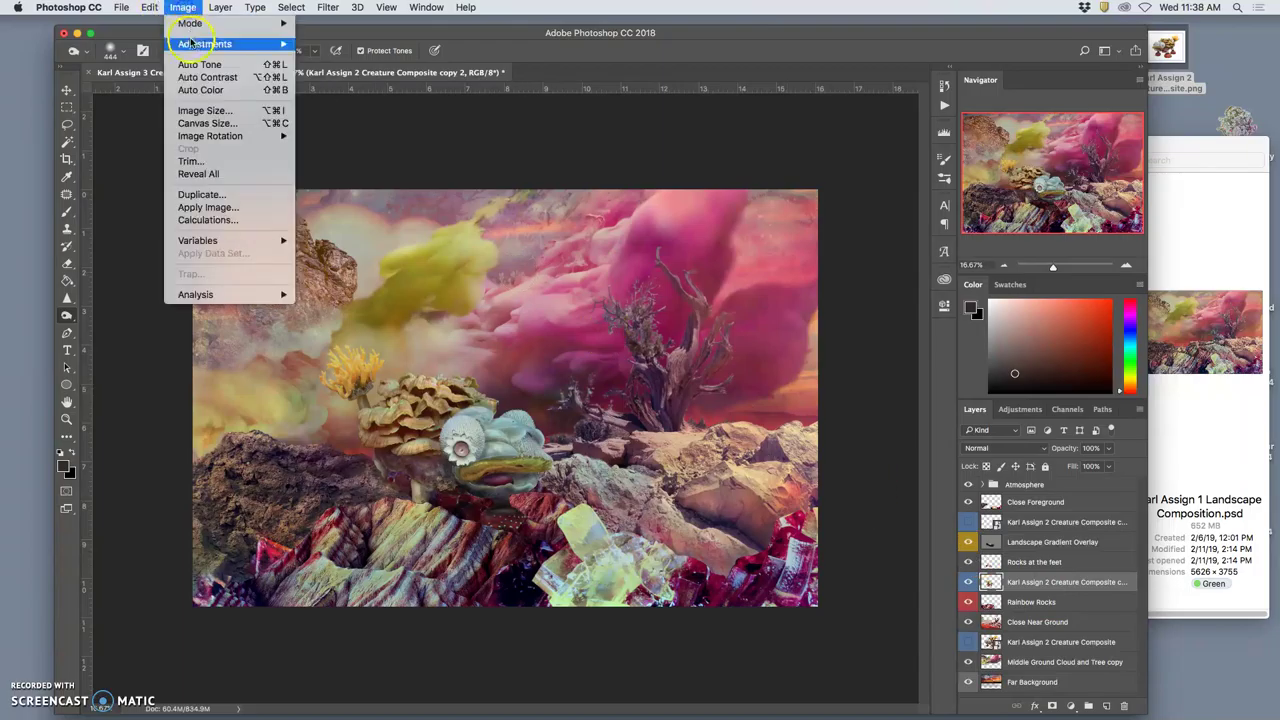
left_click(560, 160)
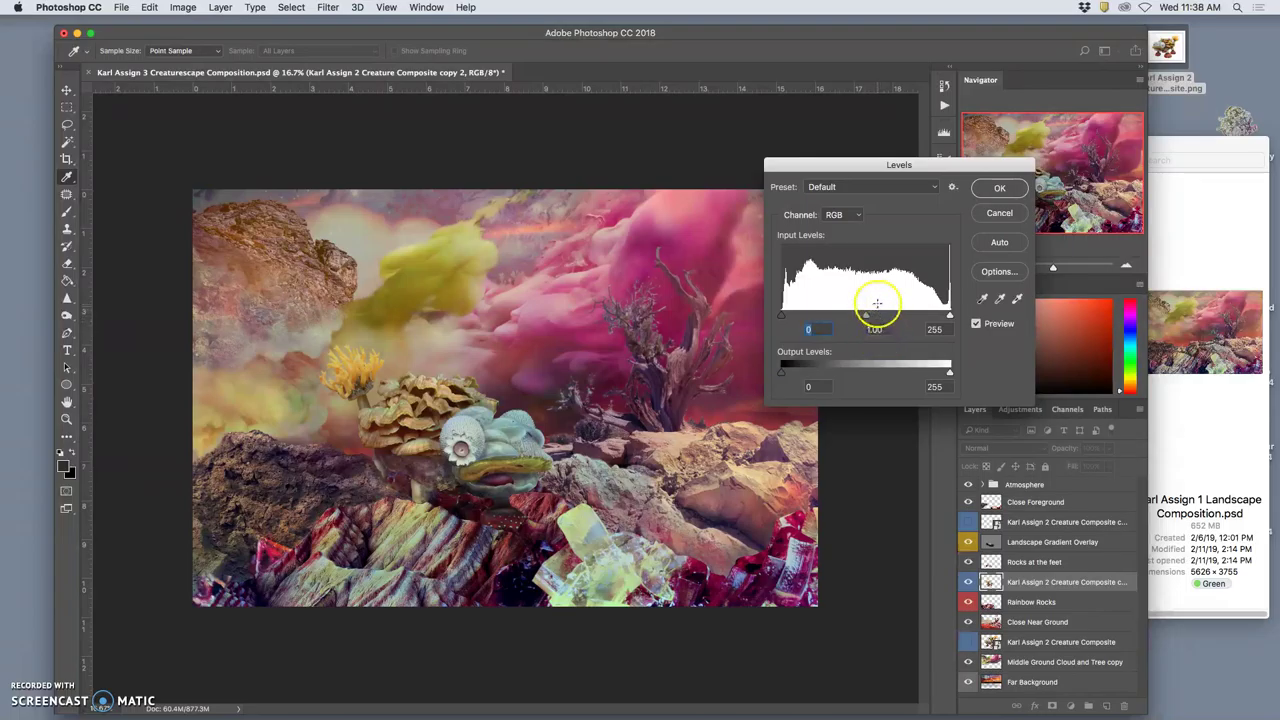
mouse_move(867, 316)
left_mouse_down()
mouse_move(905, 318)
mouse_move(825, 317)
mouse_move(868, 318)
left_mouse_up()
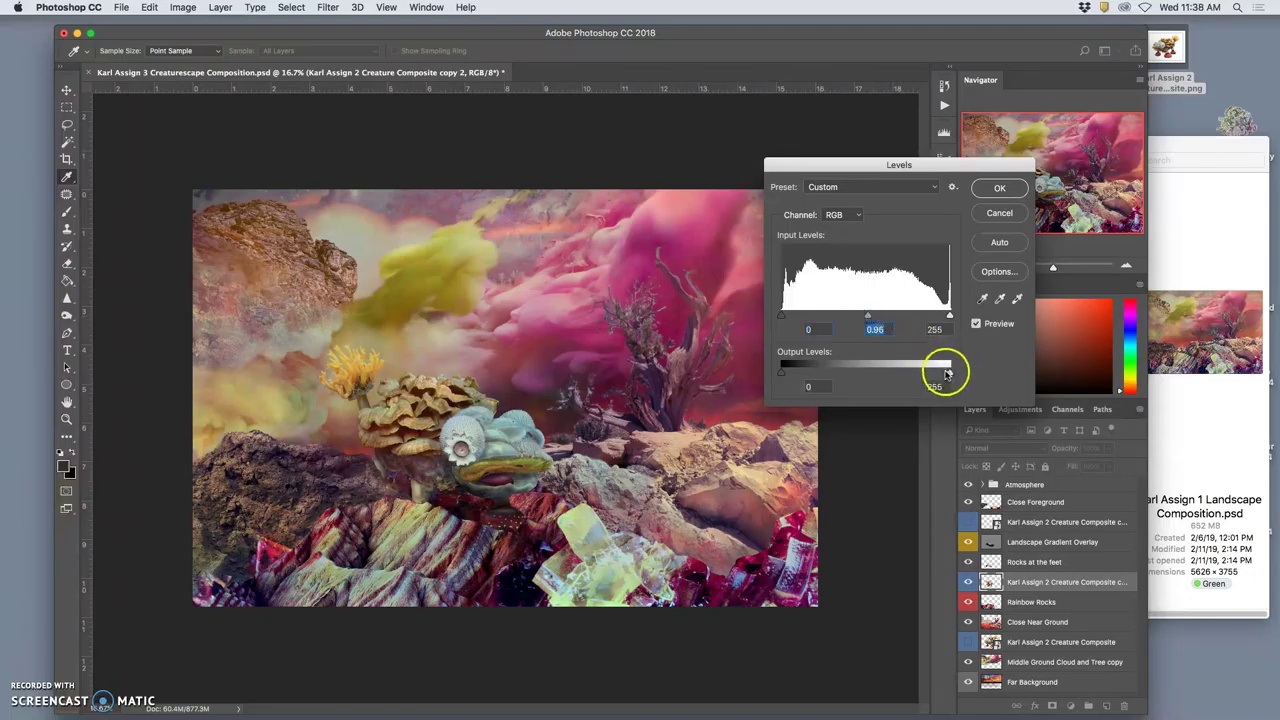
mouse_move(948, 373)
left_mouse_down()
mouse_move(892, 371)
mouse_move(969, 369)
mouse_move(940, 370)
left_mouse_up()
left_click_drag(787, 374, 766, 373)
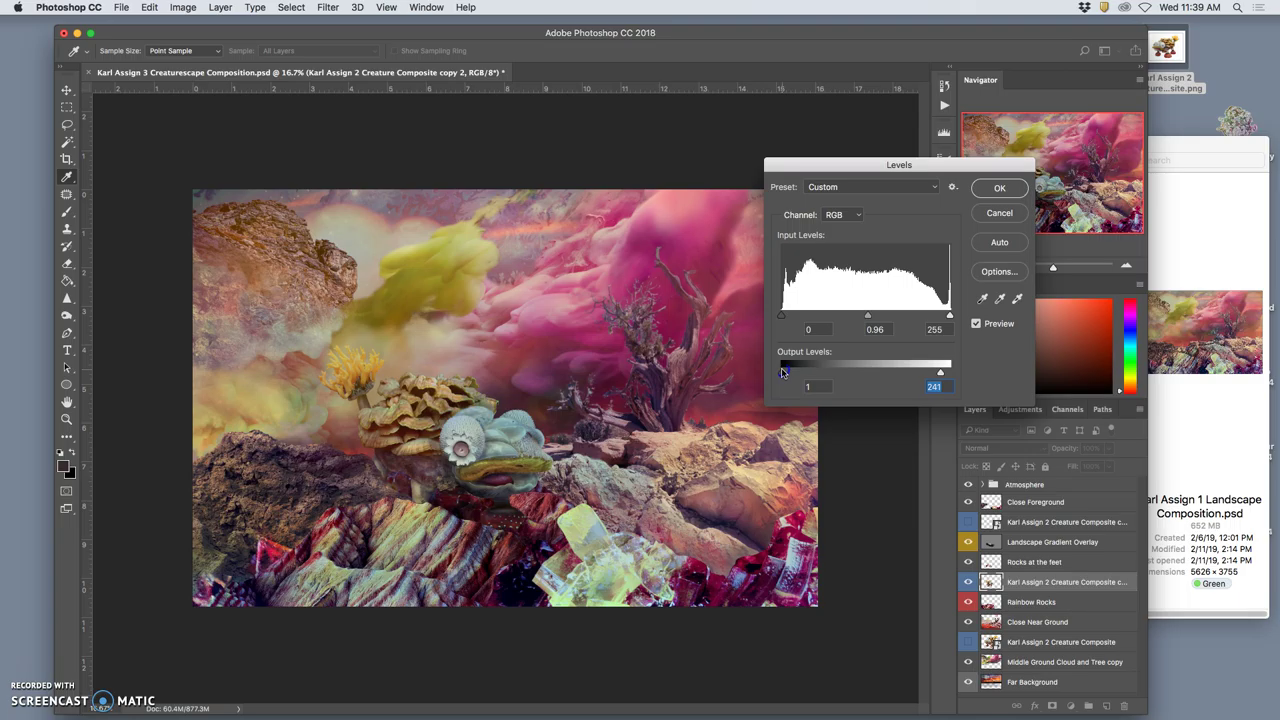
left_click(783, 372)
mouse_move(781, 316)
left_mouse_down()
mouse_move(803, 318)
mouse_move(770, 316)
mouse_move(786, 316)
left_mouse_up()
left_click_drag(870, 316, 867, 316)
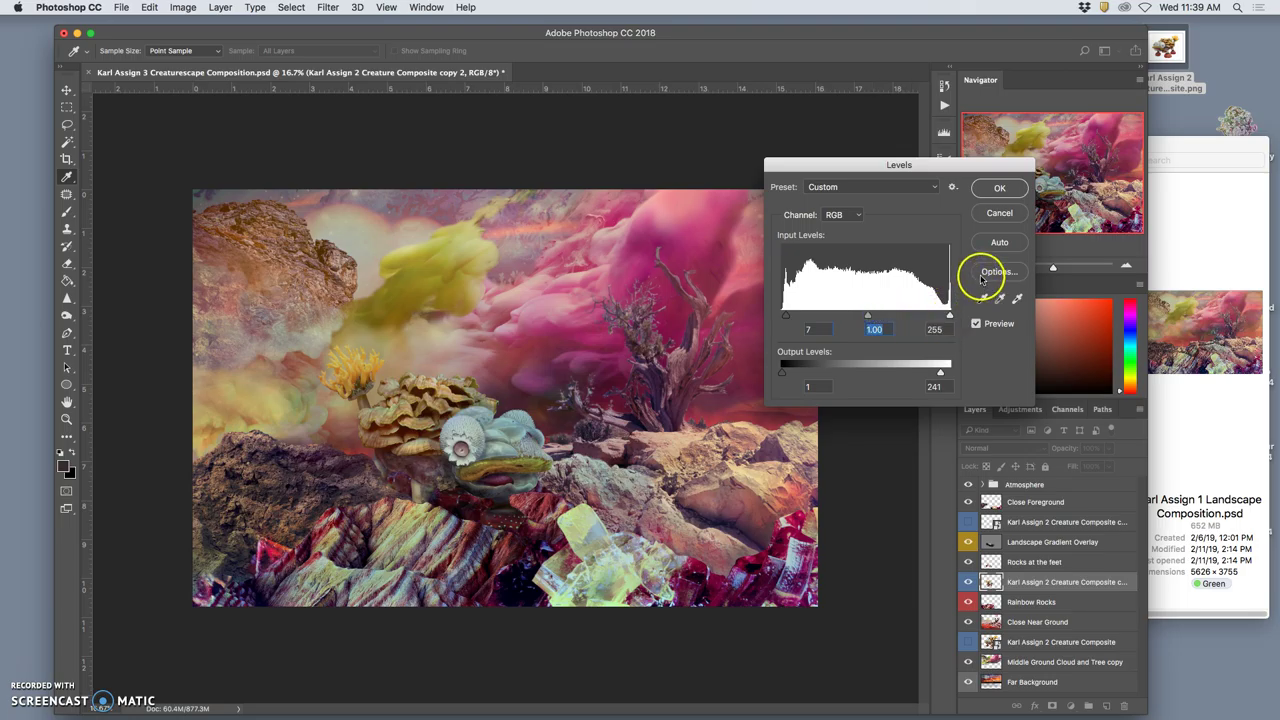
left_click(993, 190)
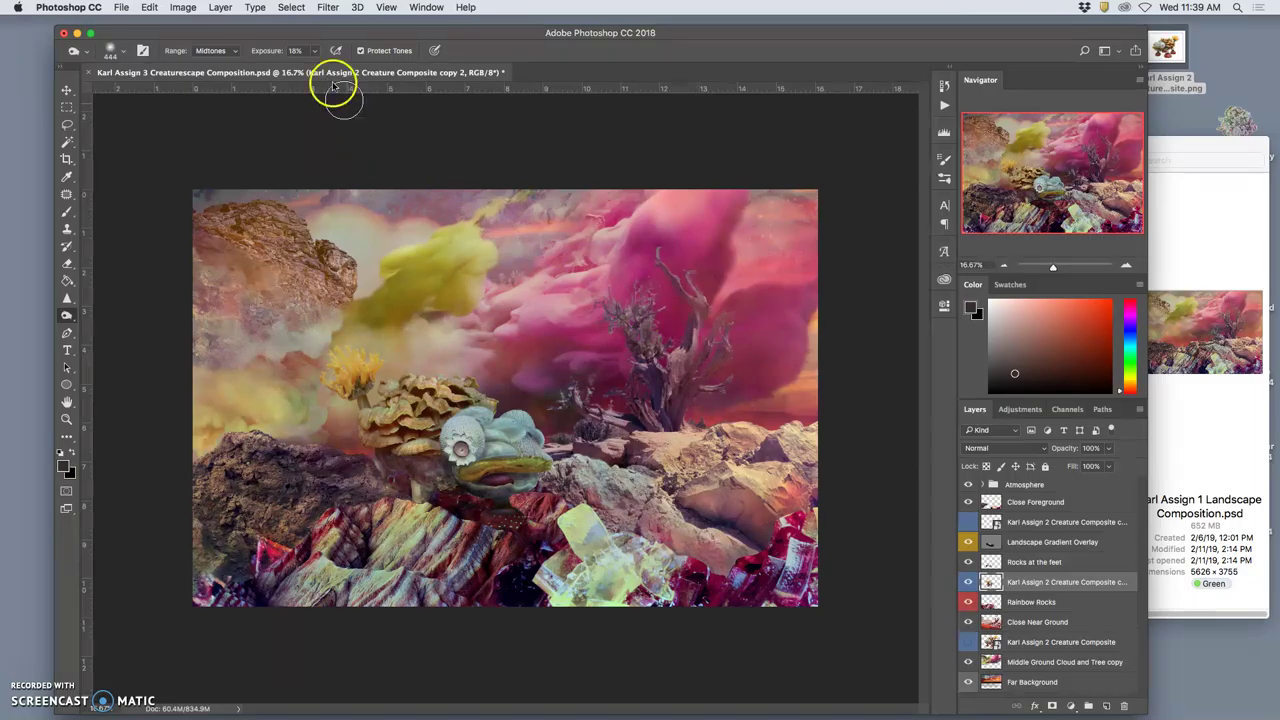
Start a Color Balance adjustment on the creature copy 2 layer and shift its midtones toward red, magenta and blue
left_click(183, 8)
mouse_move(215, 44)
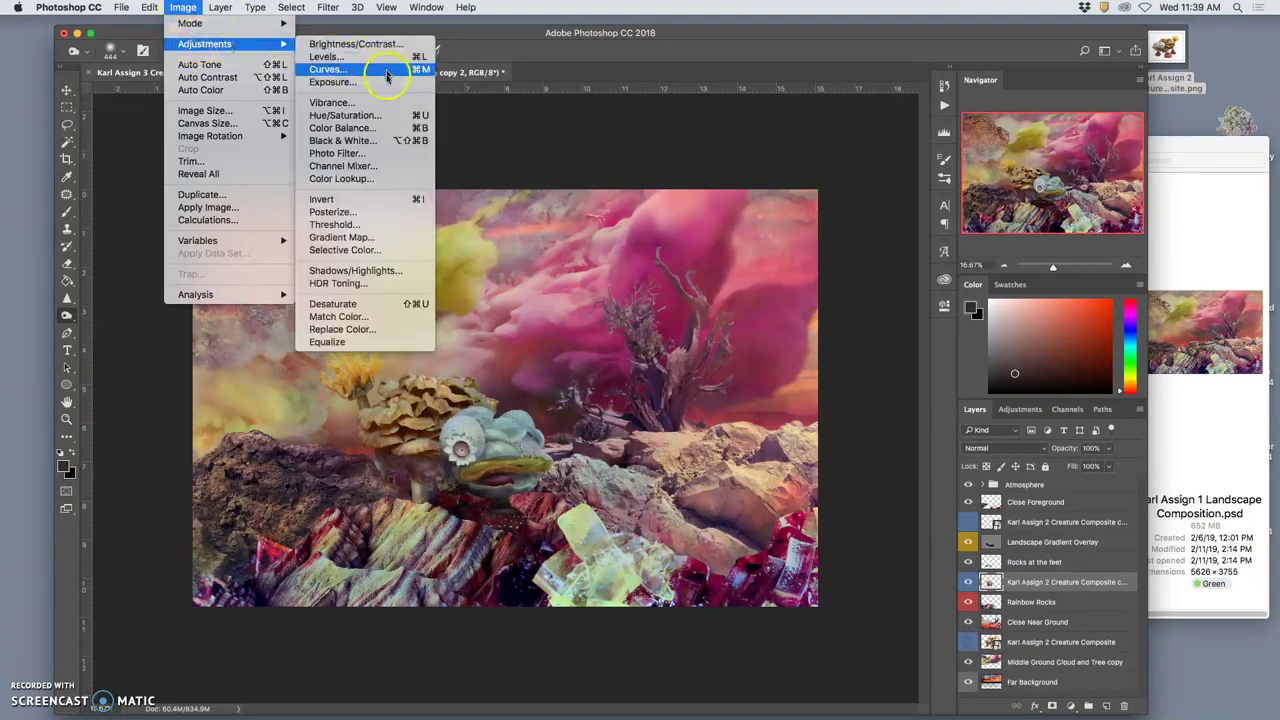
left_click(372, 130)
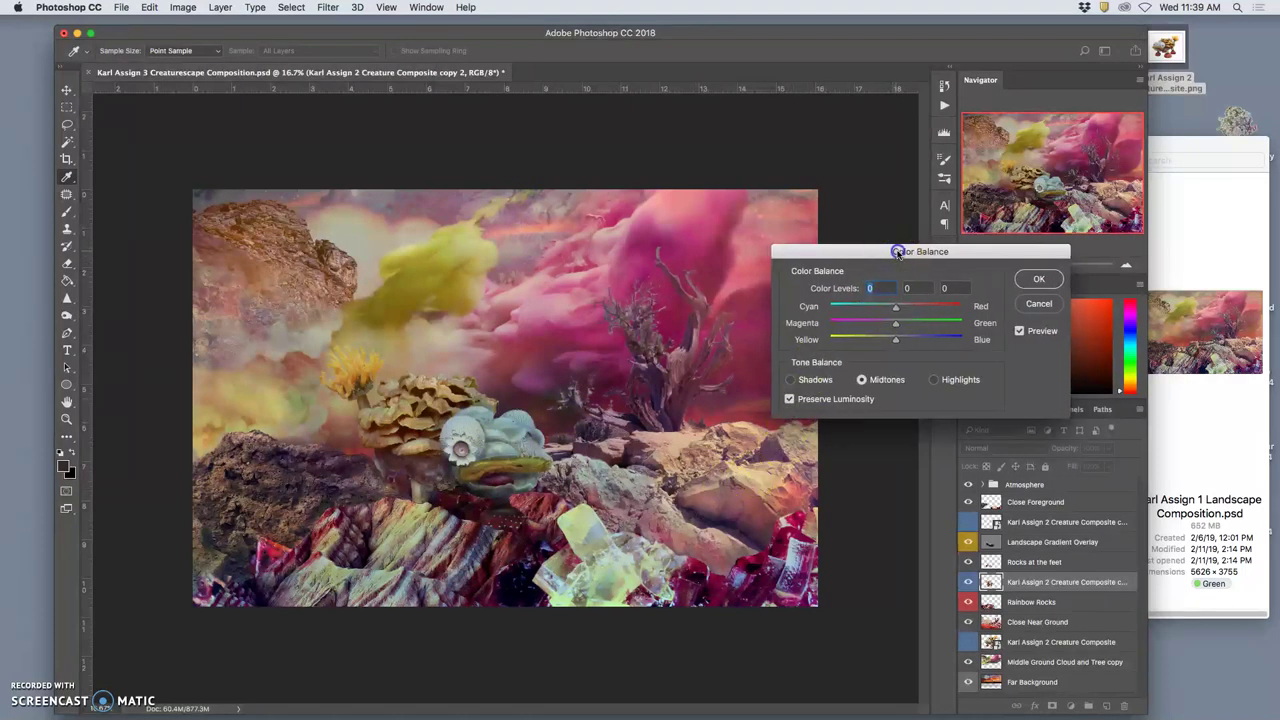
left_click_drag(896, 251, 962, 270)
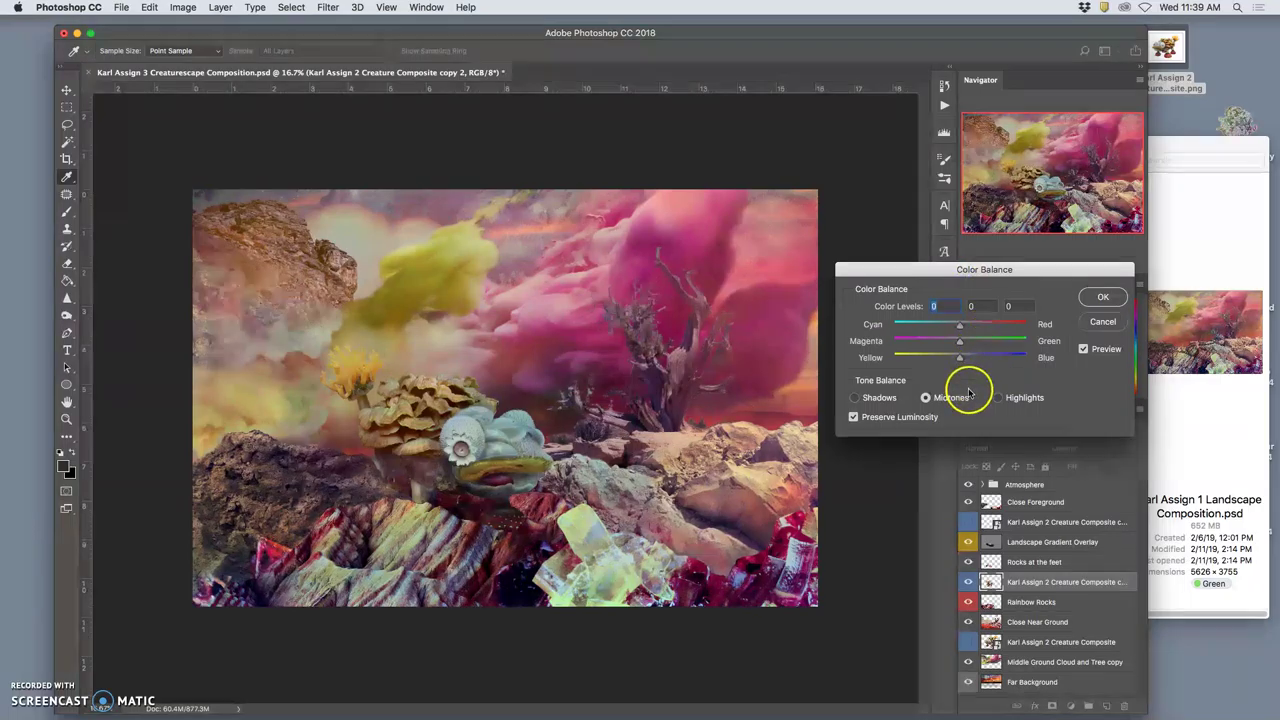
left_click_drag(958, 357, 977, 333)
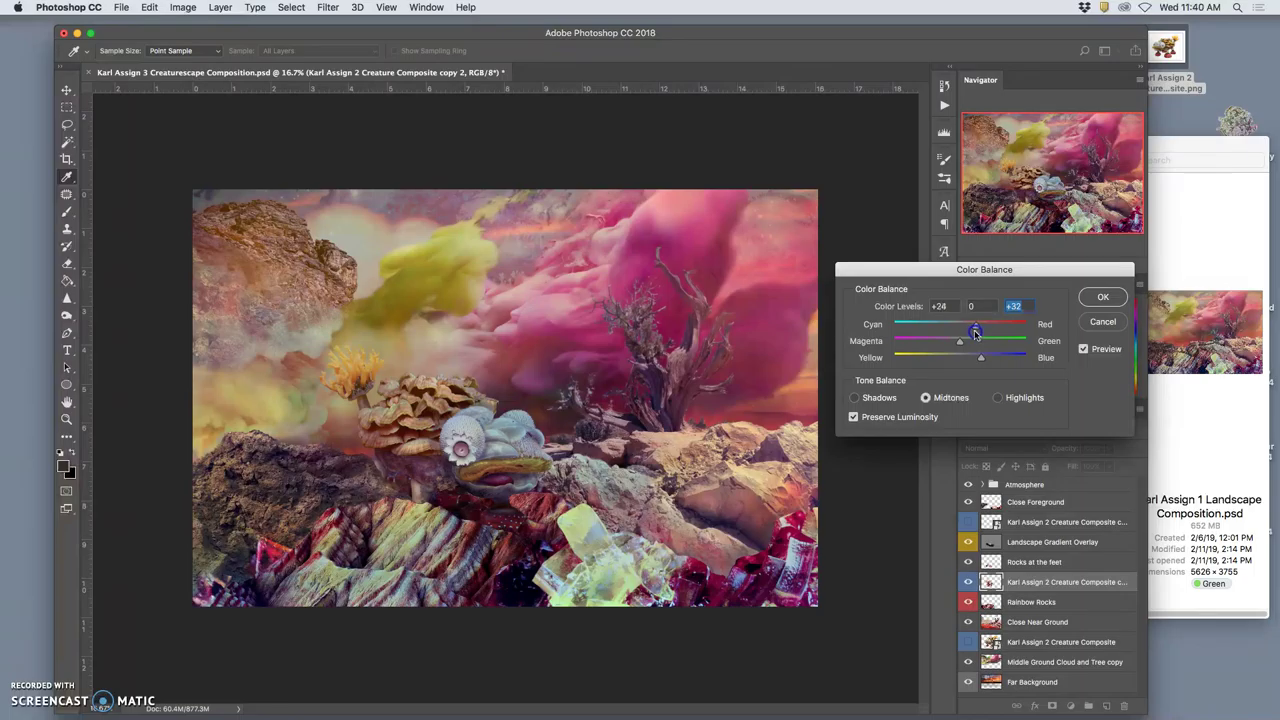
left_click_drag(974, 331, 977, 332)
left_click(958, 331)
left_click_drag(957, 330, 965, 330)
left_click_drag(960, 344, 955, 344)
Set the Color Balance highlights to +13 for cyan–red, 0 for magenta–green and -14 for yellow–blue
left_click(997, 397)
left_click(965, 343)
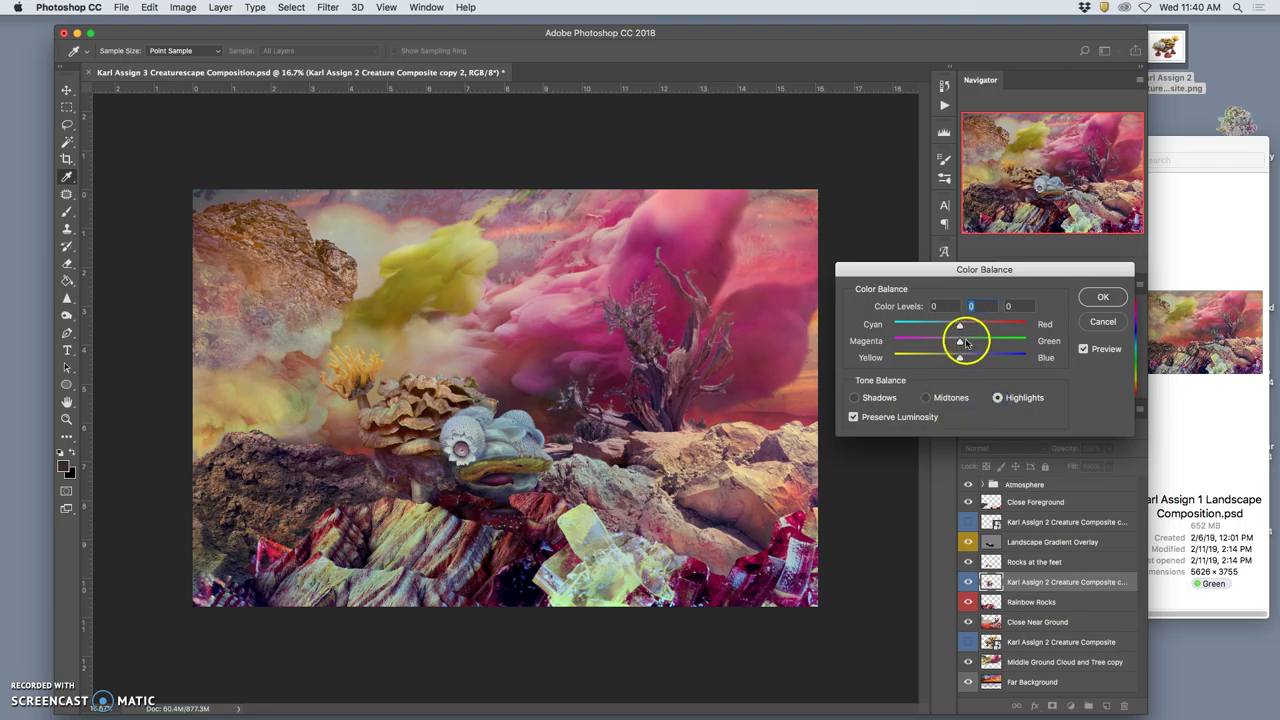
left_click_drag(959, 357, 950, 359)
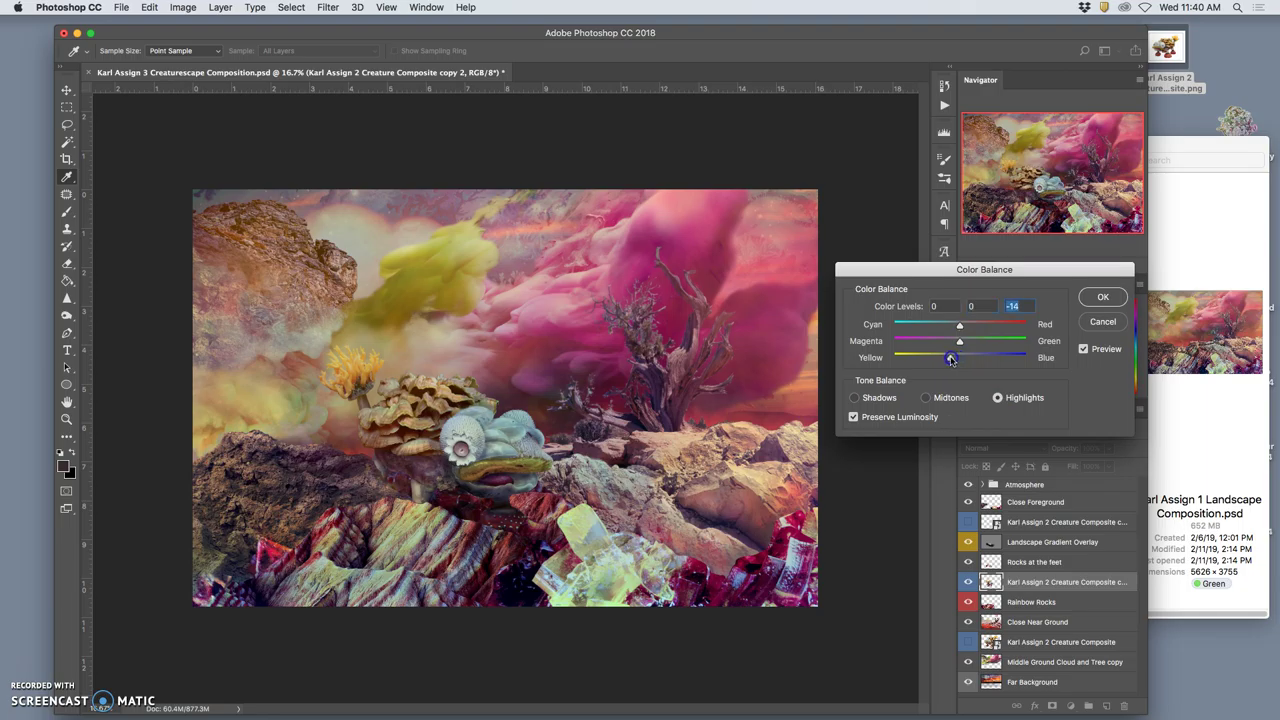
left_click_drag(959, 325, 968, 329)
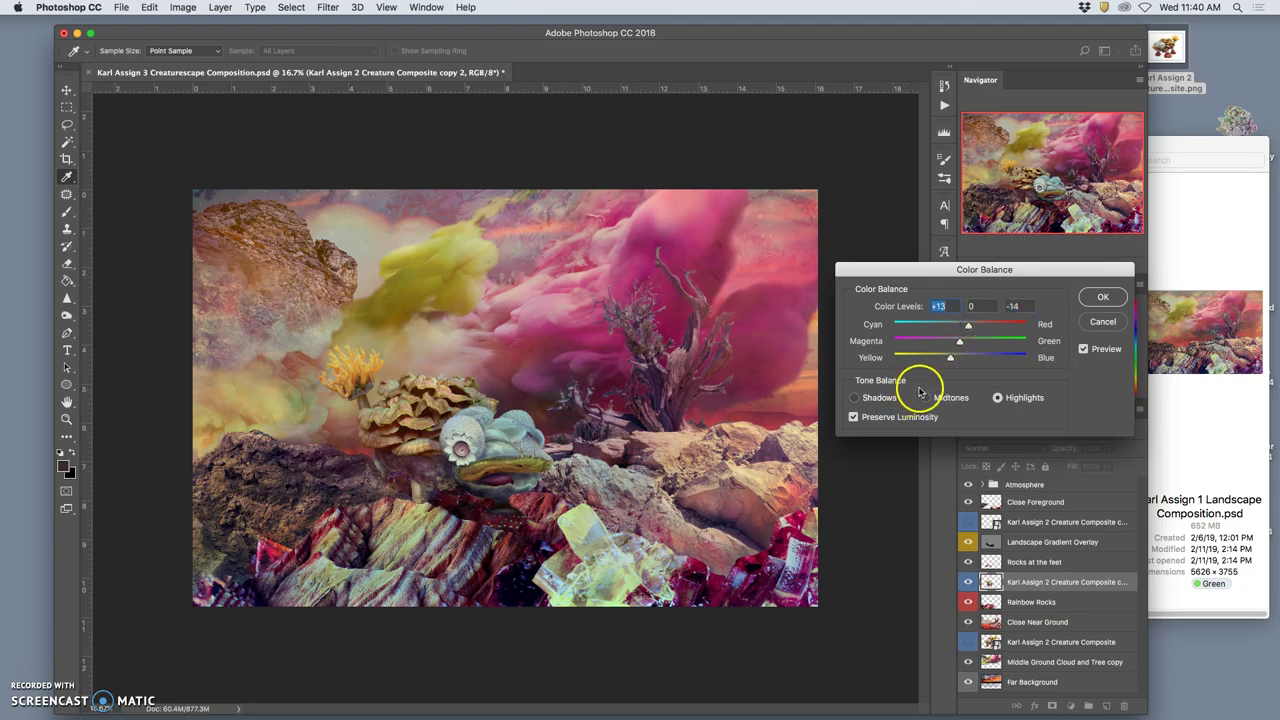
Set the Color Balance shadows to -19, 0 and +11, and apply the adjustment to the creature
left_click(857, 398)
left_click_drag(940, 356, 967, 360)
left_click_drag(960, 325, 945, 330)
left_click(1077, 294)
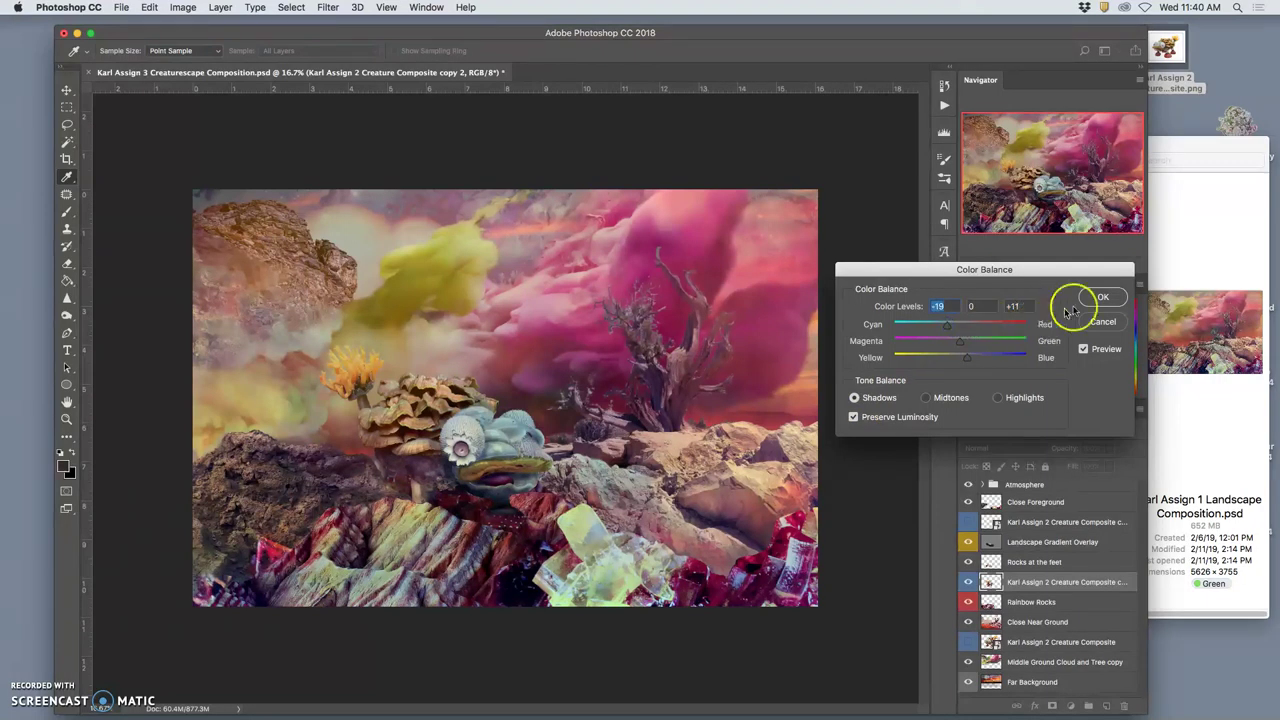
left_click(790, 316)
key("Return")
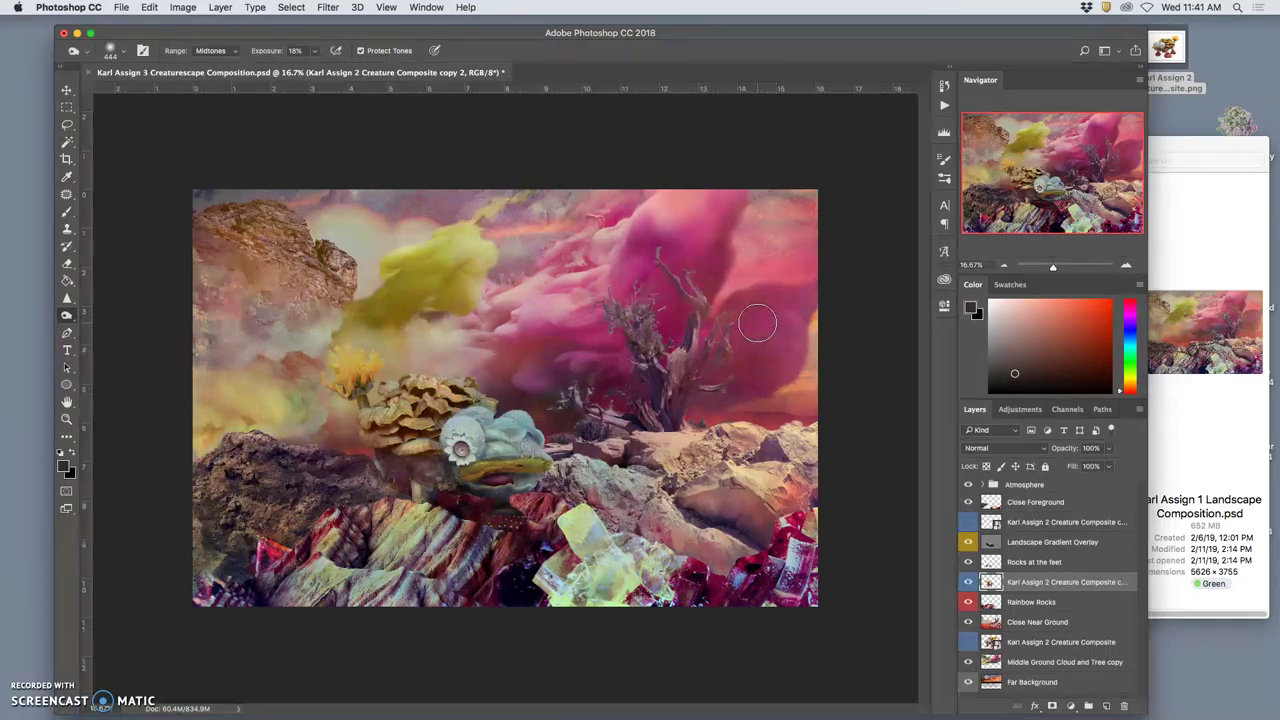
Compare the creature before and after the color balance, and examine closely how its feet and underside meet the rocks
key("super+z")
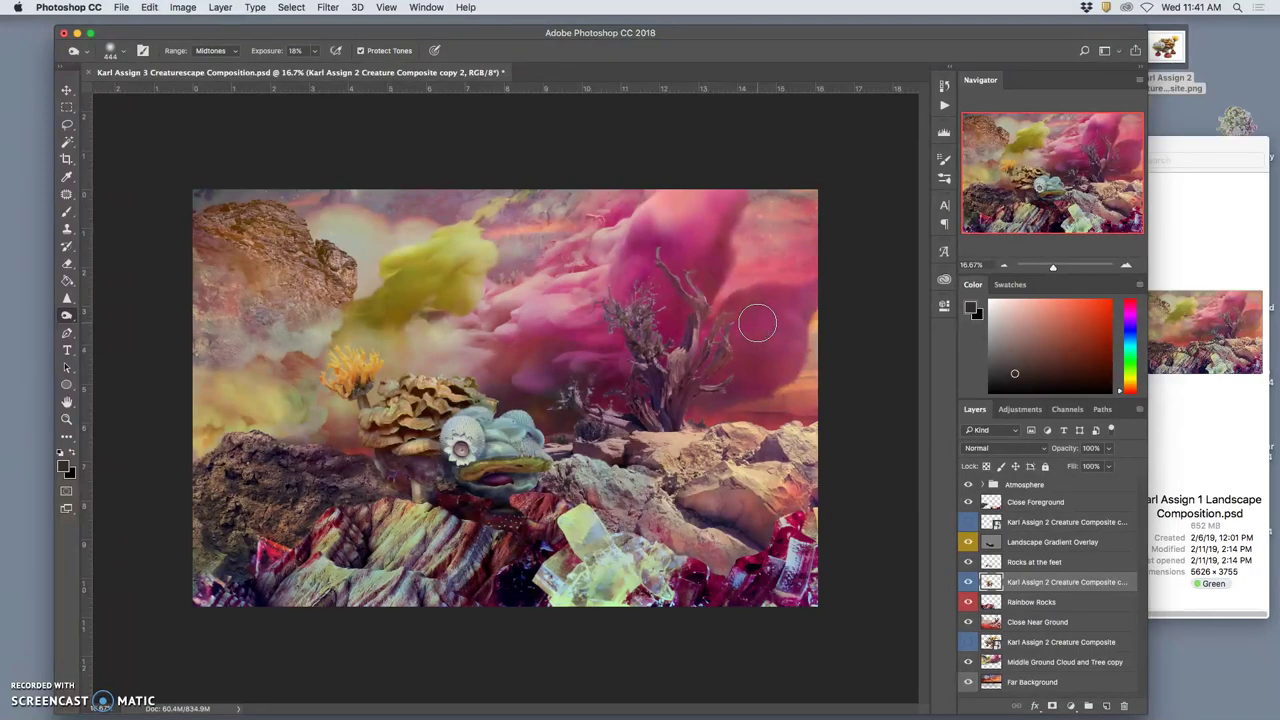
key("super+z")
mouse_move(757, 322)
left_mouse_down()
mouse_move(680, 376)
mouse_move(573, 392)
mouse_move(512, 434)
mouse_move(540, 509)
mouse_move(528, 532)
mouse_move(471, 531)
mouse_move(510, 520)
left_mouse_up()
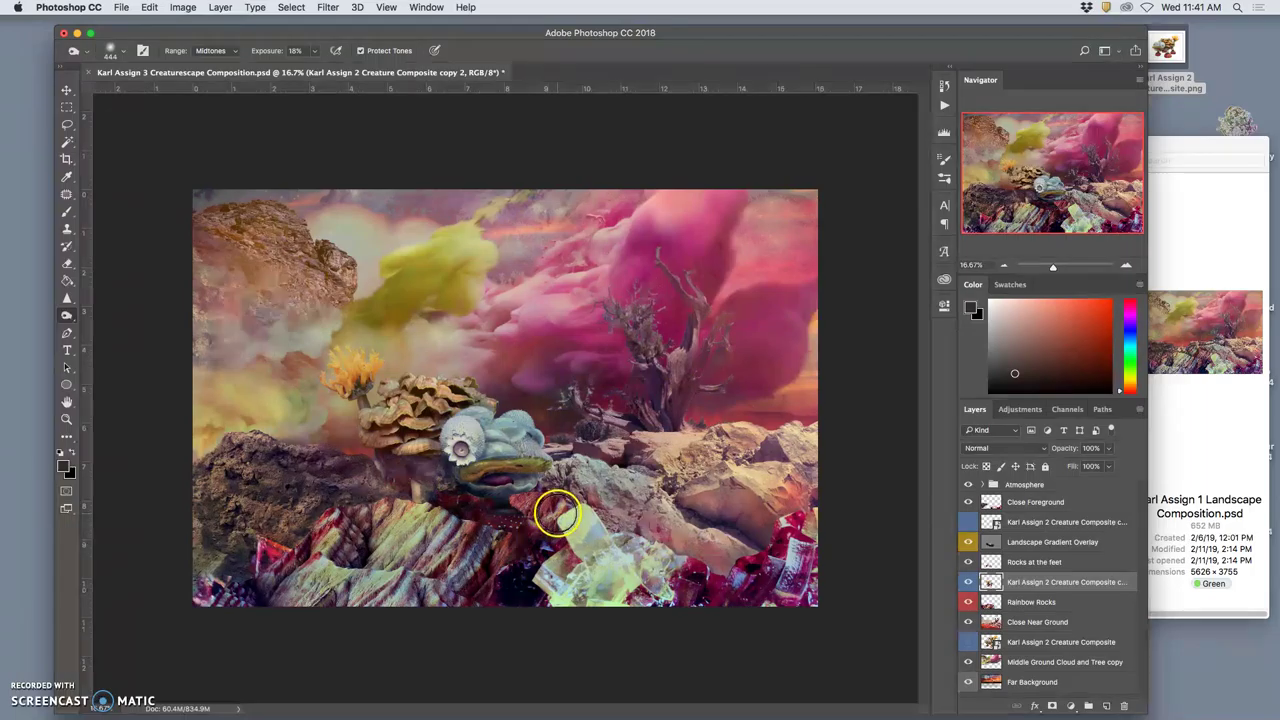
key("super+equal")
key("super+equal")
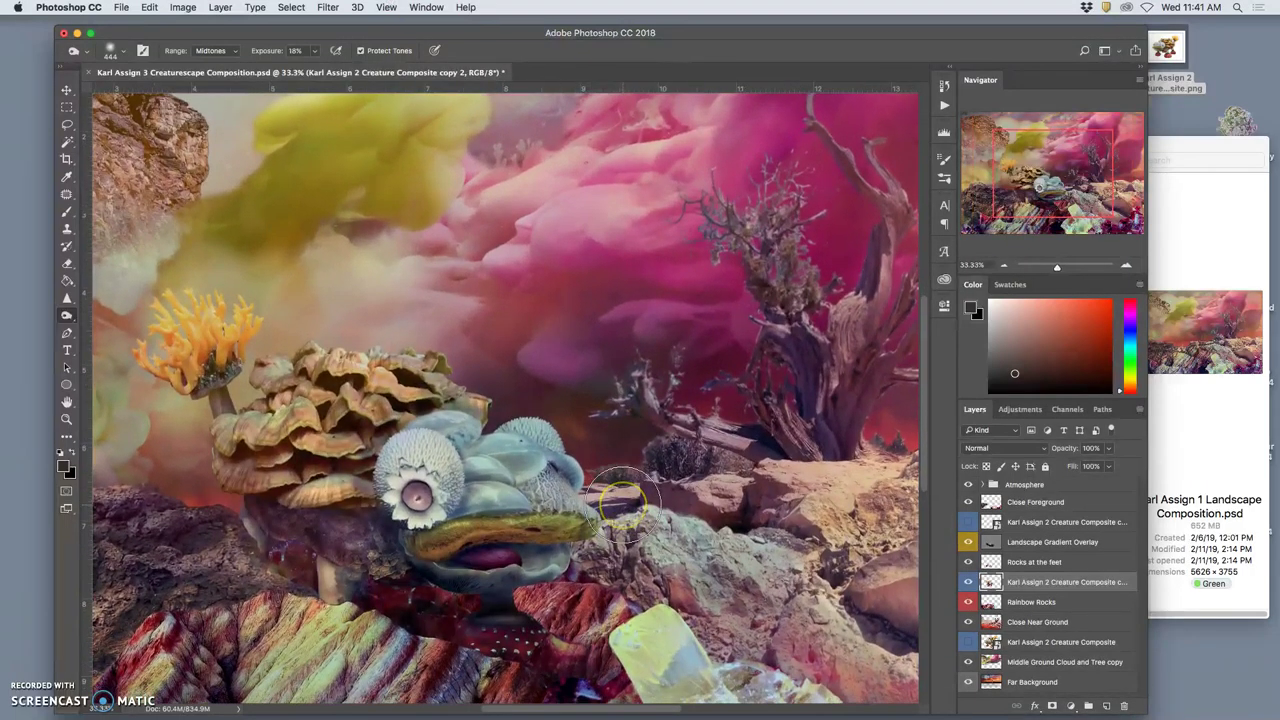
scroll(622, 505, "down", 3)
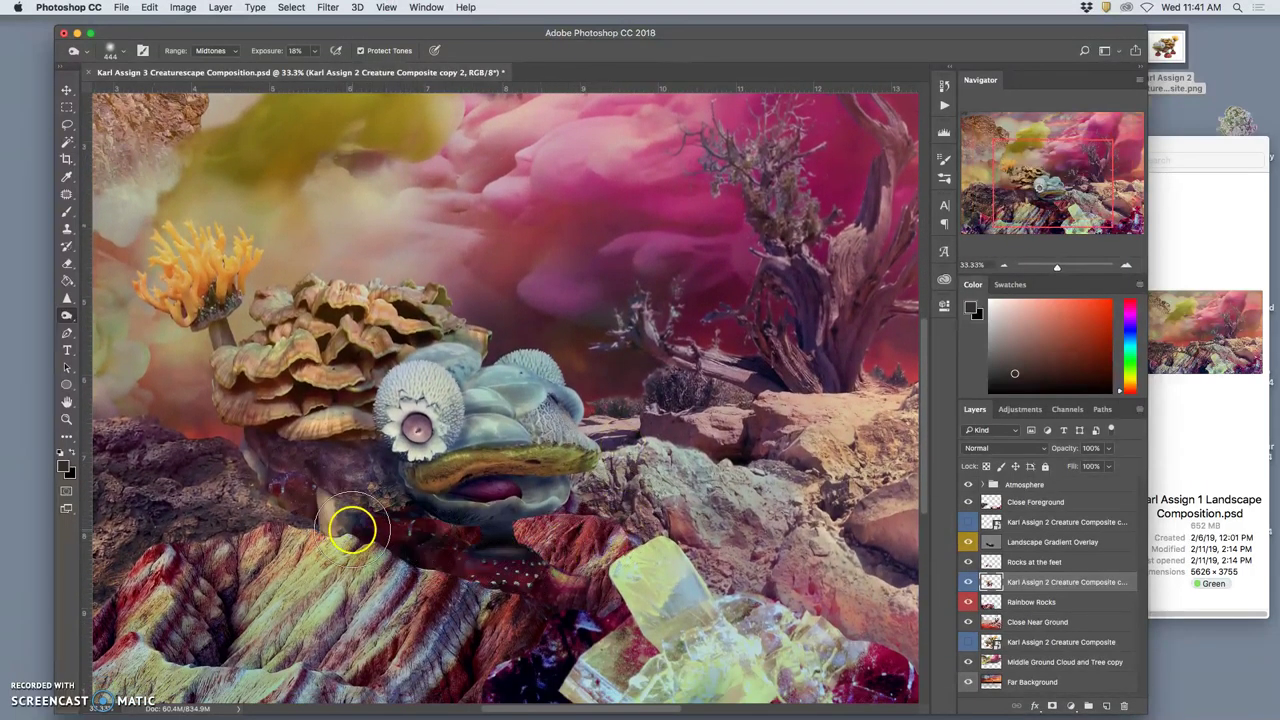
mouse_move(352, 530)
left_mouse_down()
mouse_move(466, 576)
mouse_move(346, 527)
mouse_move(320, 550)
mouse_move(291, 538)
mouse_move(440, 579)
mouse_move(574, 578)
mouse_move(736, 473)
mouse_move(735, 460)
mouse_move(798, 454)
mouse_move(735, 442)
mouse_move(645, 467)
mouse_move(563, 460)
mouse_move(495, 439)
mouse_move(455, 404)
mouse_move(396, 404)
mouse_move(467, 483)
mouse_move(444, 406)
mouse_move(427, 507)
mouse_move(475, 422)
mouse_move(517, 484)
mouse_move(451, 455)
left_mouse_up()
key("super+minus")
key("super+minus")
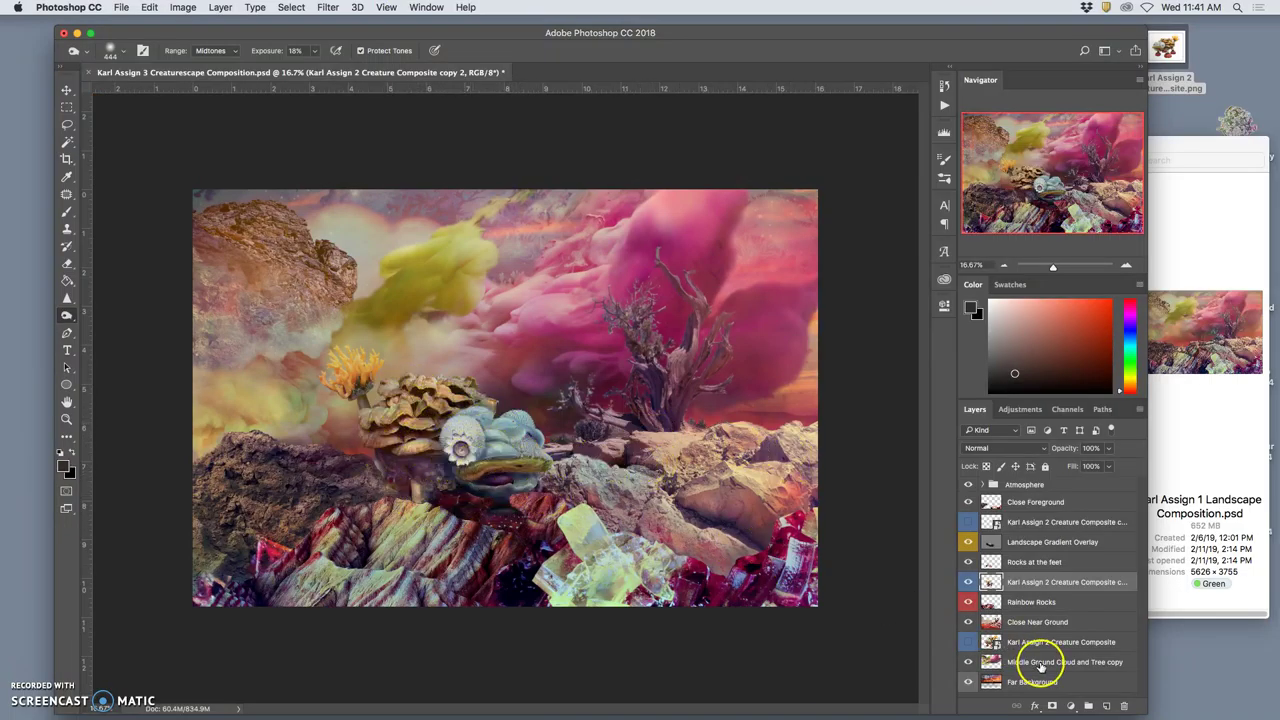
Check the effect of the Landscape Gradient Overlay and add a new blank layer directly above it
left_click(968, 542)
left_click(968, 542)
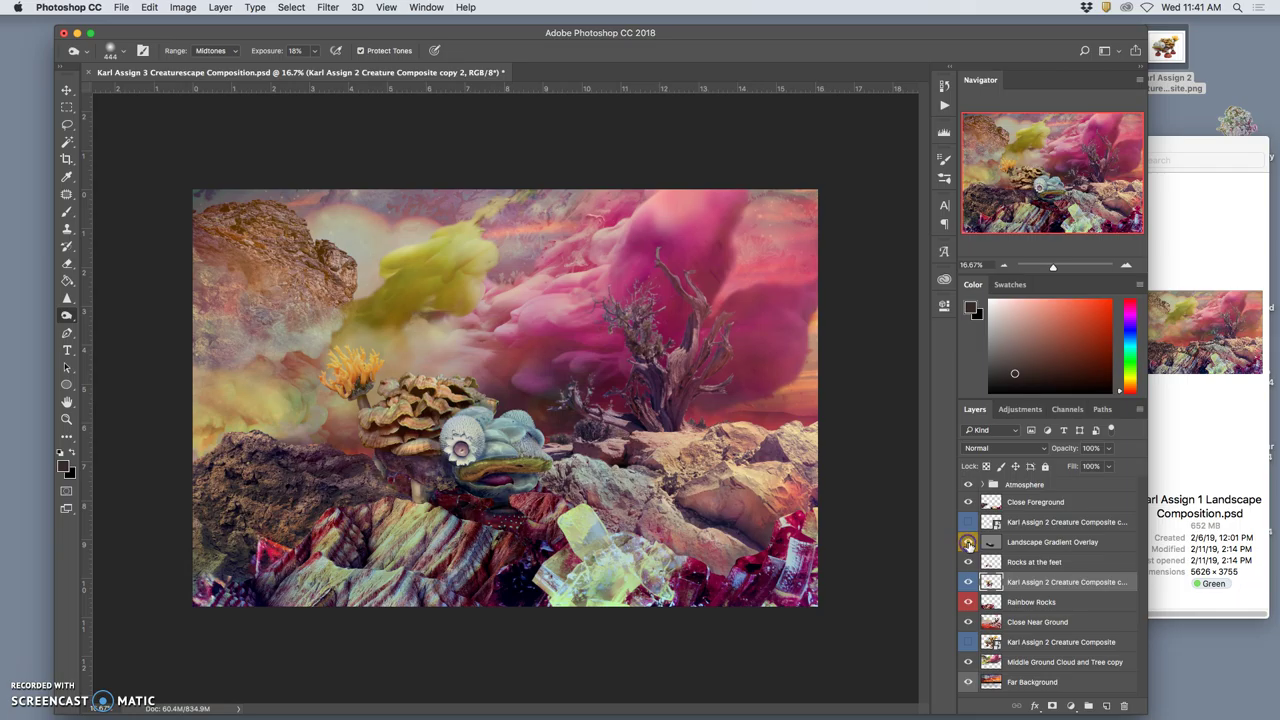
left_click(1042, 541)
left_click(1107, 705)
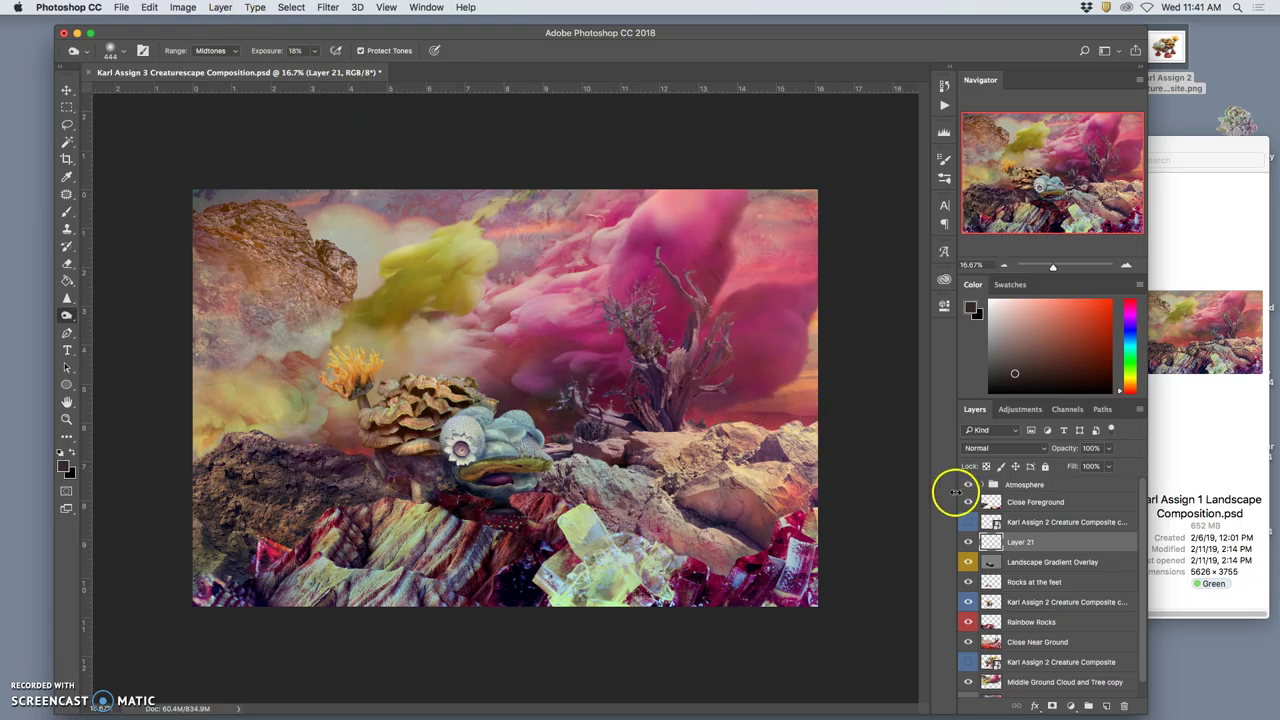
Select the creature's shape on its copy 2 layer by picking the empty area with the Magic Wand and inverting the selection
left_click(1027, 605)
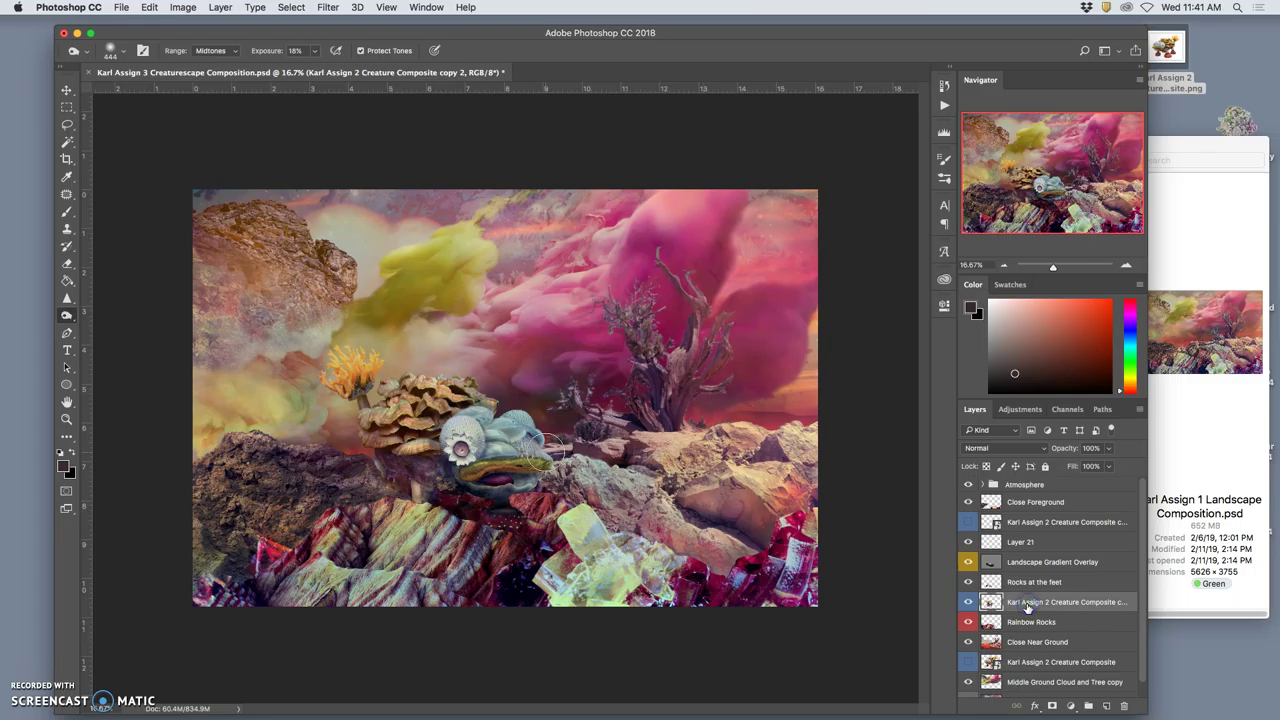
left_click(67, 141)
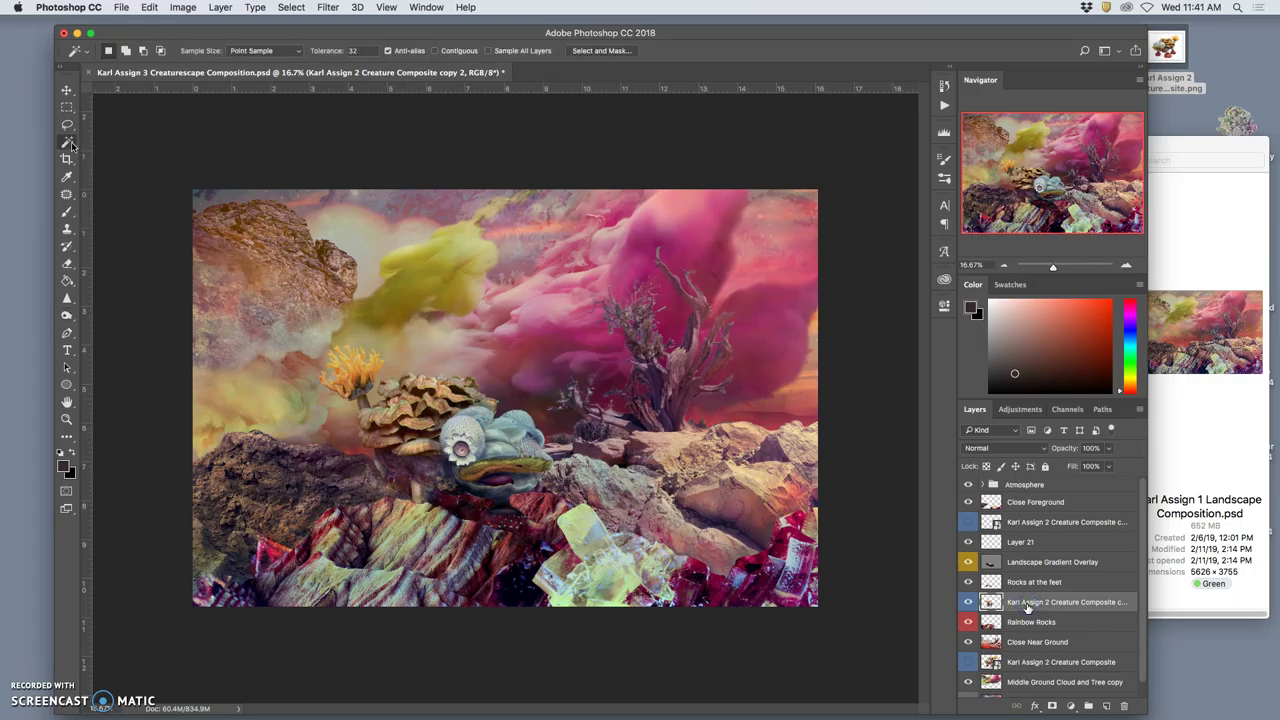
left_click(525, 343)
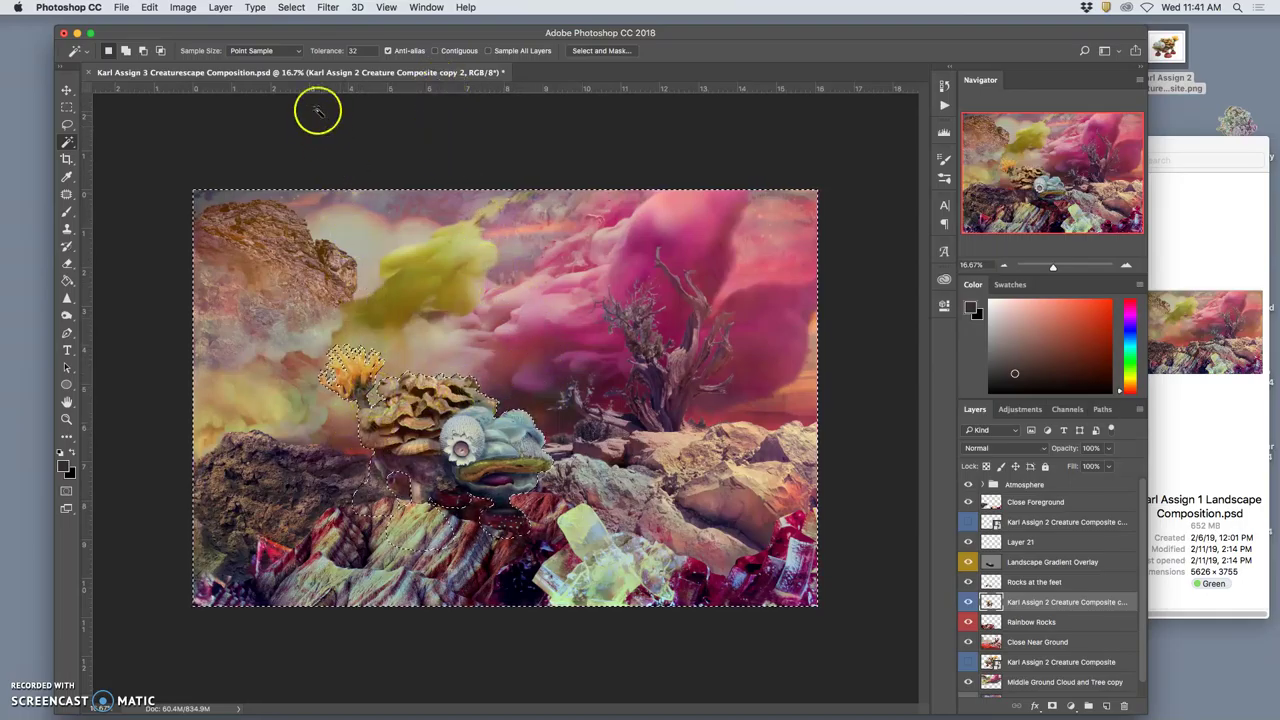
left_click(295, 8)
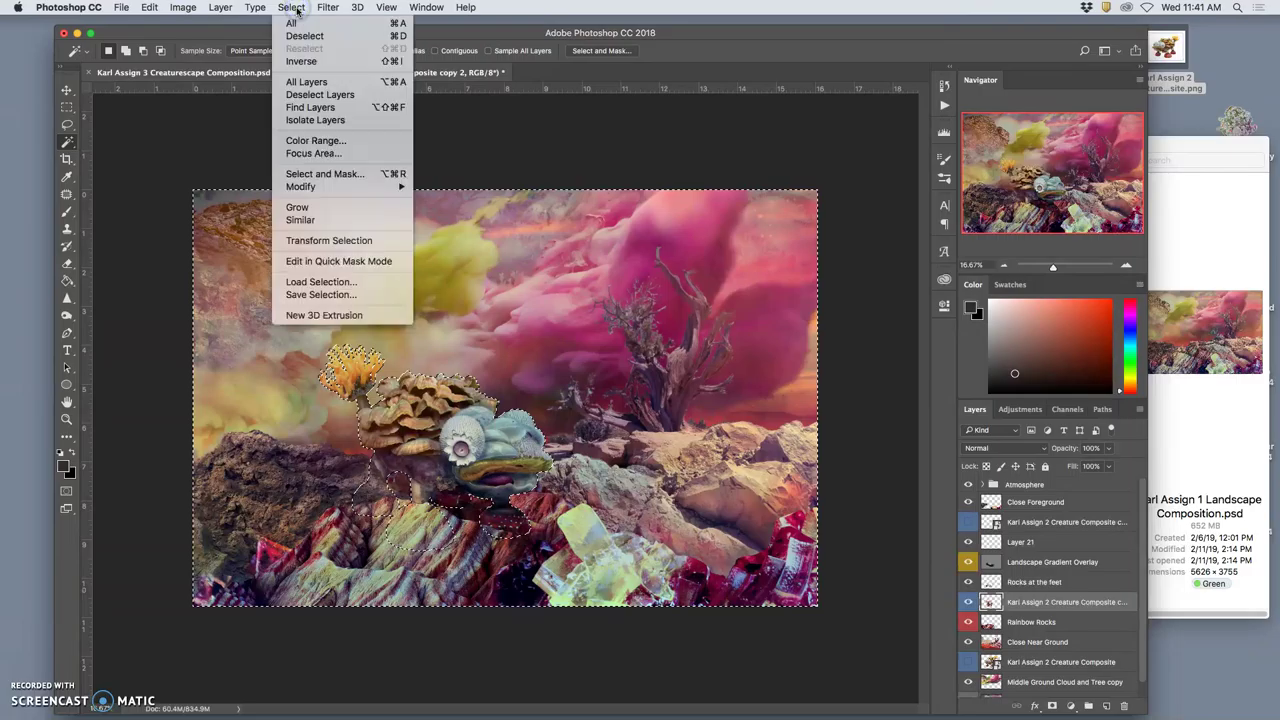
left_click(300, 60)
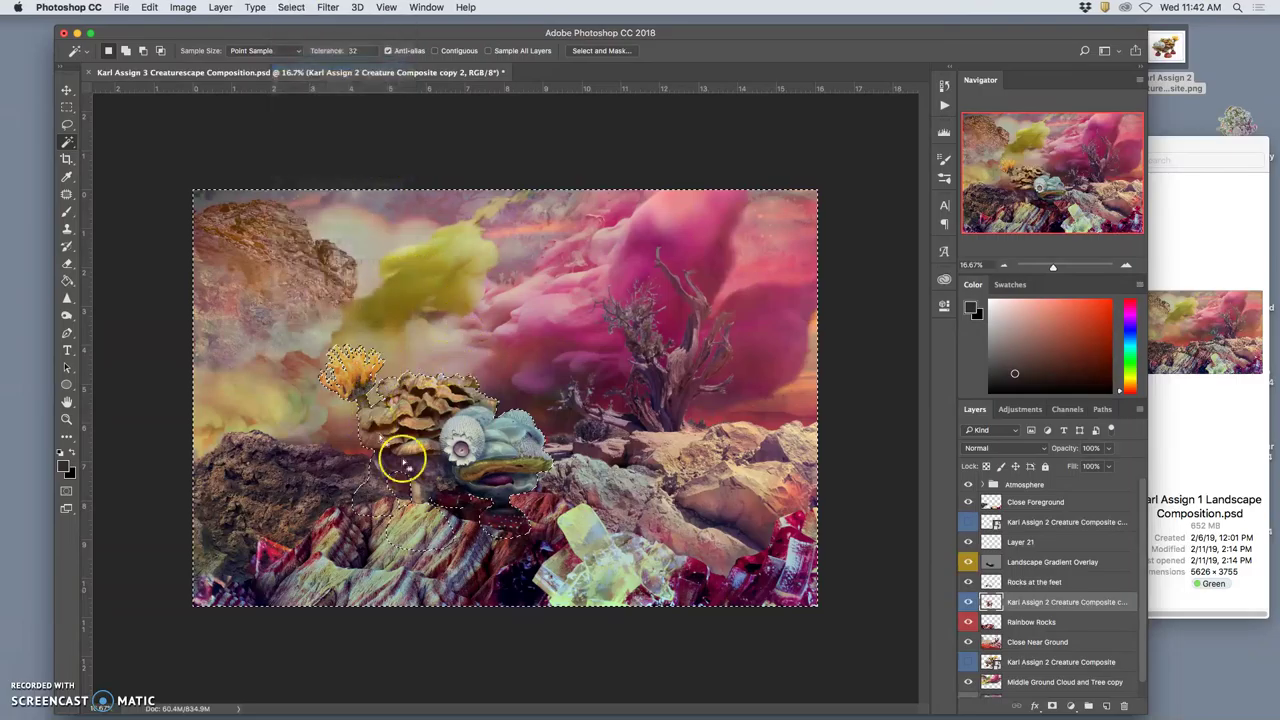
key("super+shift+i")
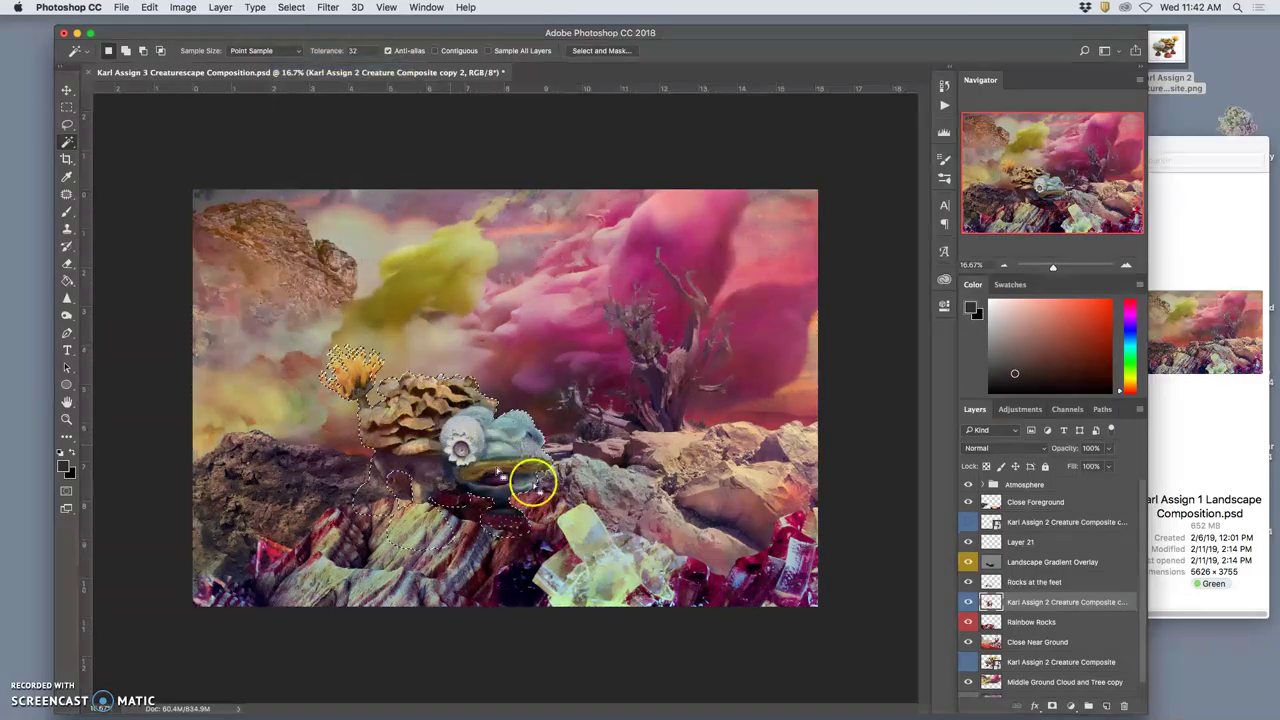
Add a new layer directly above the creature copy 2 layer, fill the creature-shaped selection with gray, and deselect
left_click(1107, 706)
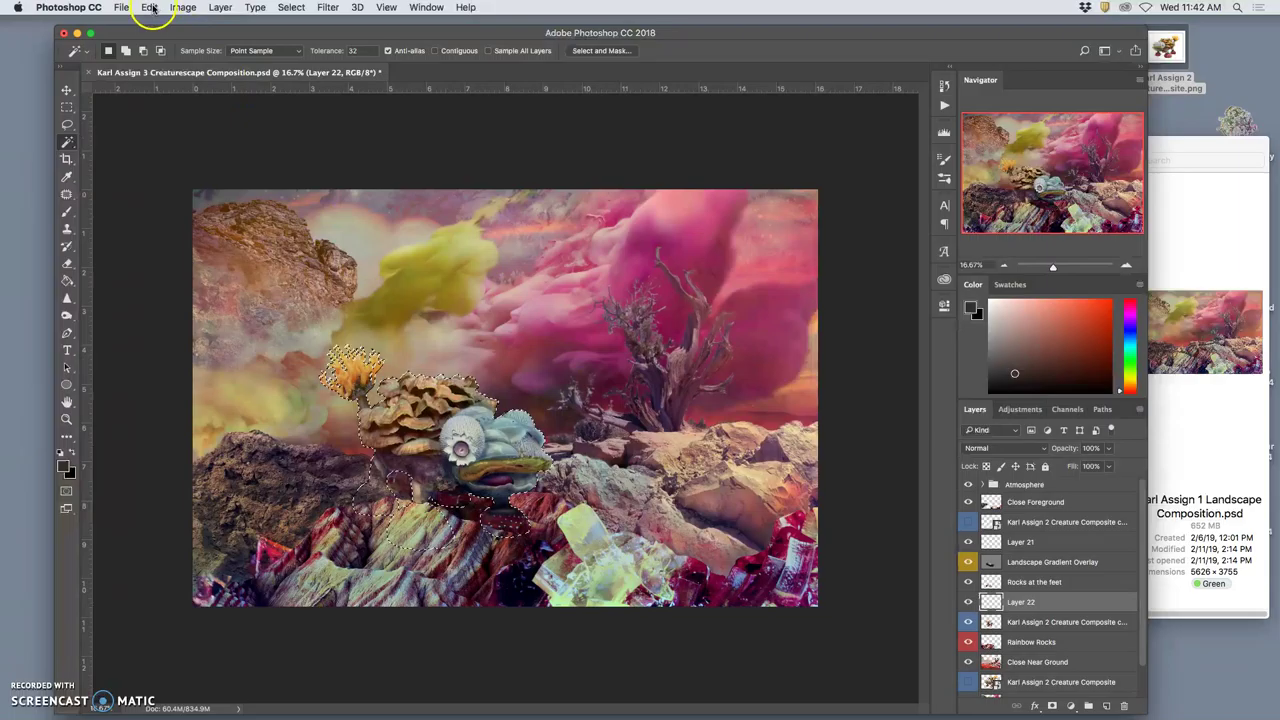
left_click(150, 8)
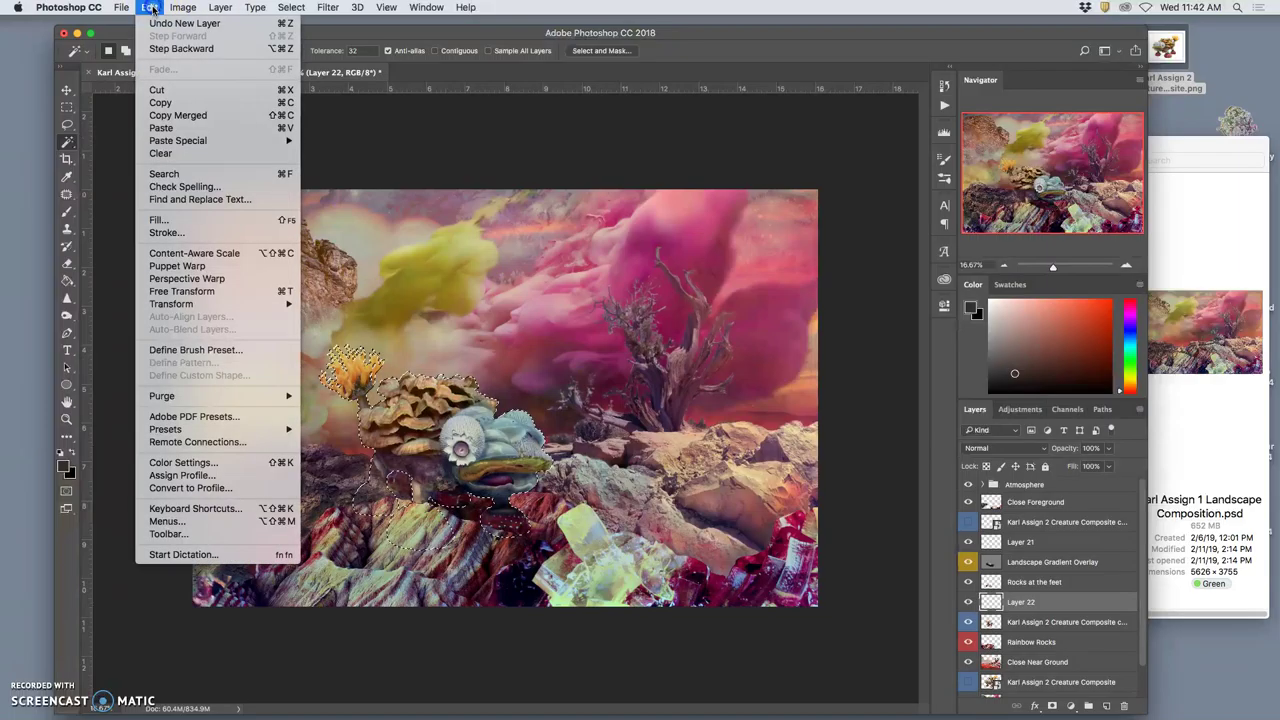
left_click(175, 219)
left_click(732, 289)
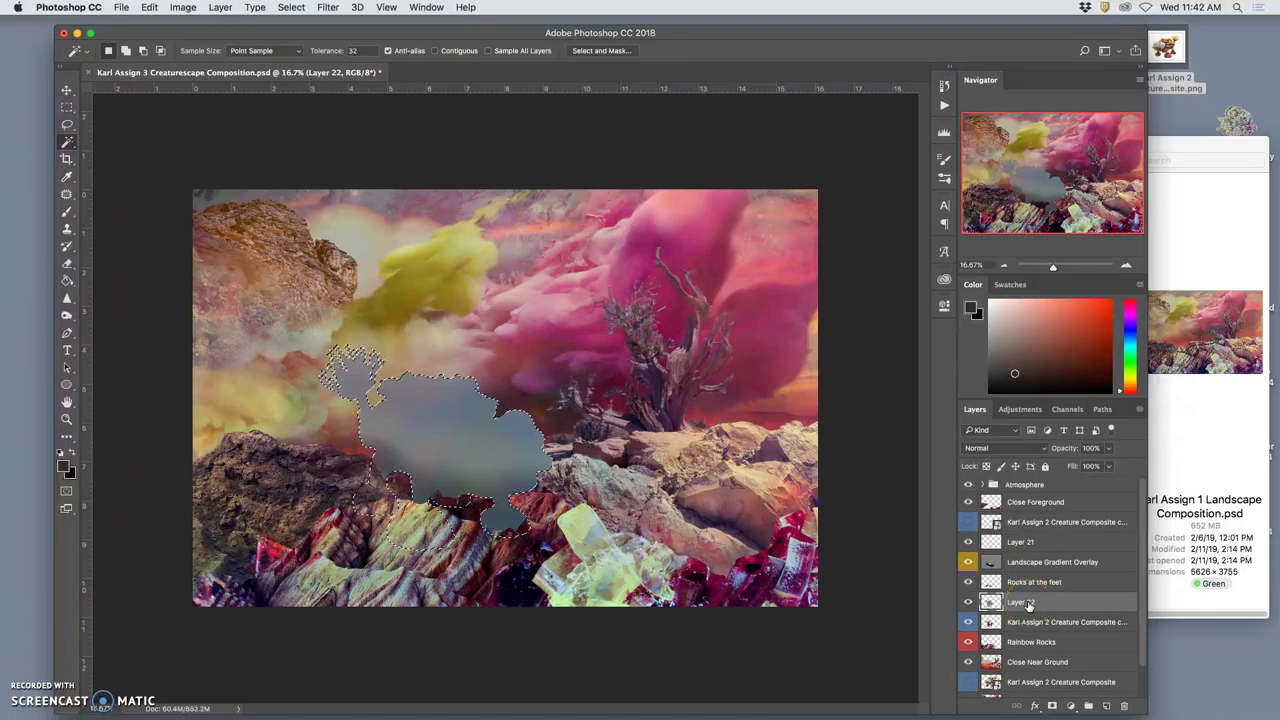
key("super+d")
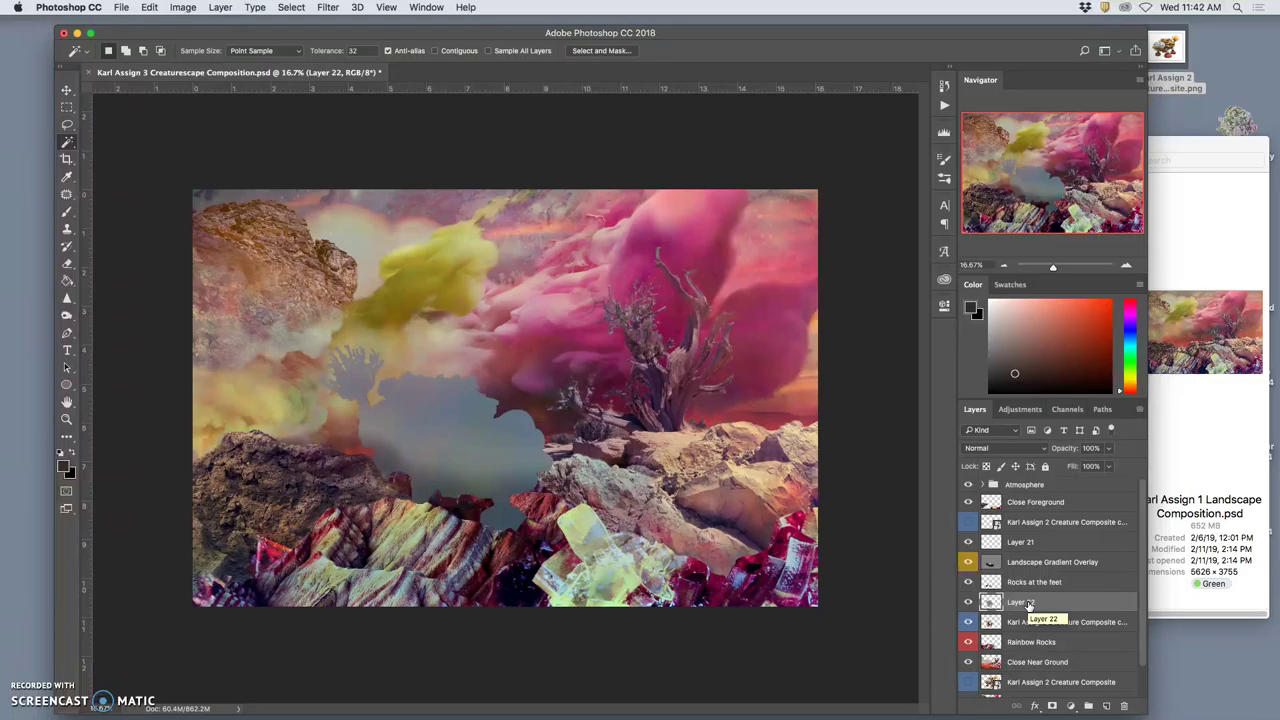
Set the gray creature layer's blend mode to Overlay and compare the image with the layer hidden and shown
mouse_move(991, 449)
left_mouse_down()
mouse_move(1000, 506)
mouse_move(985, 591)
left_mouse_up()
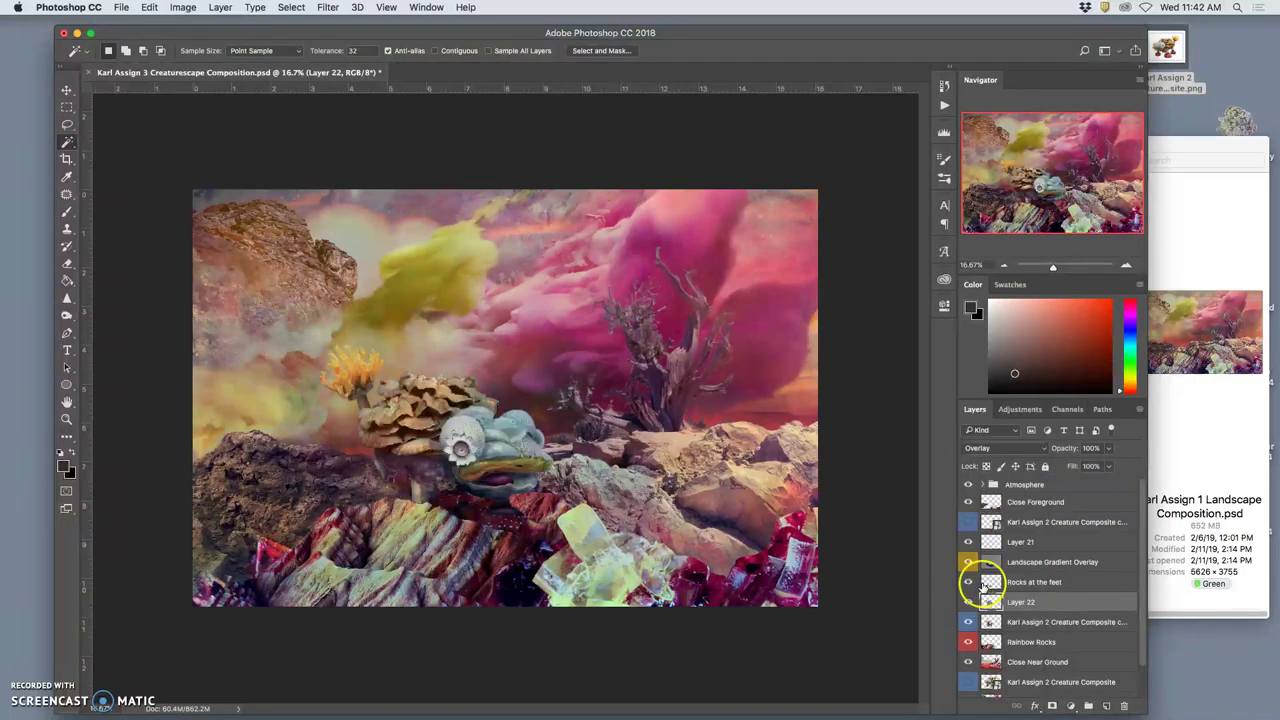
left_click(967, 602)
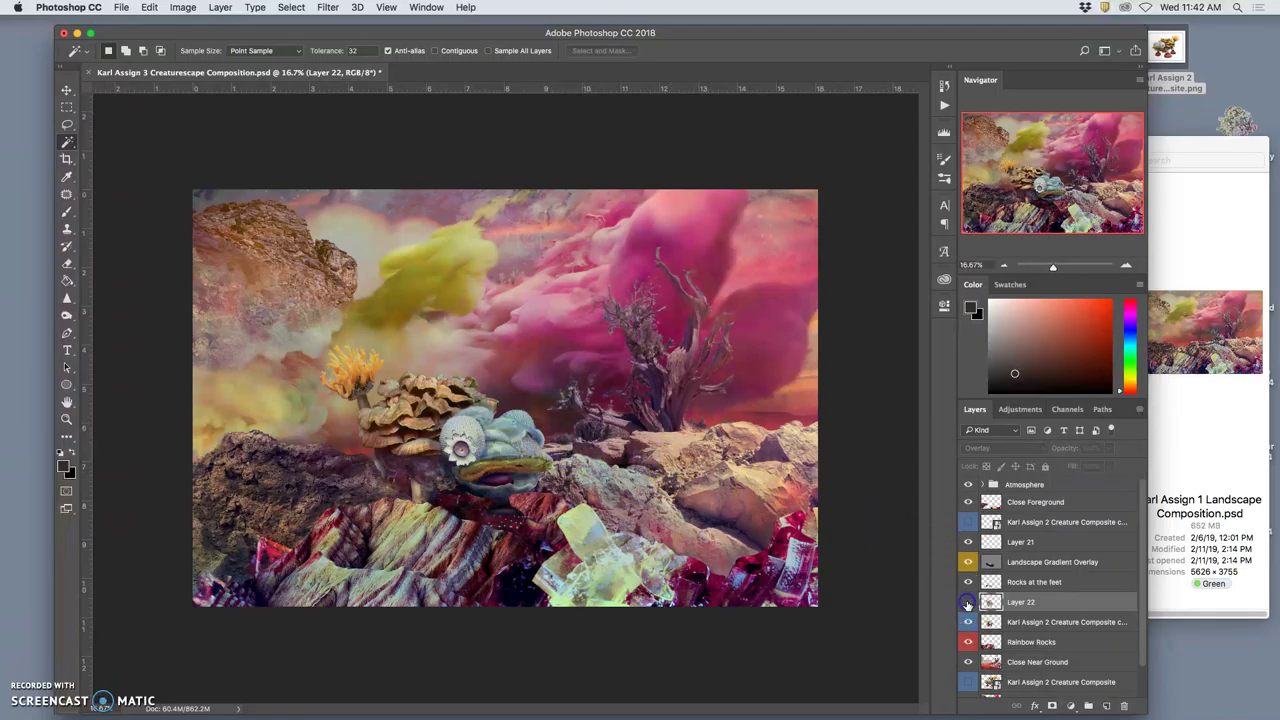
left_click(967, 603)
Choose the Burn tool and rename the gray overlay layer as Creature Gradient Overlay
left_click(463, 456)
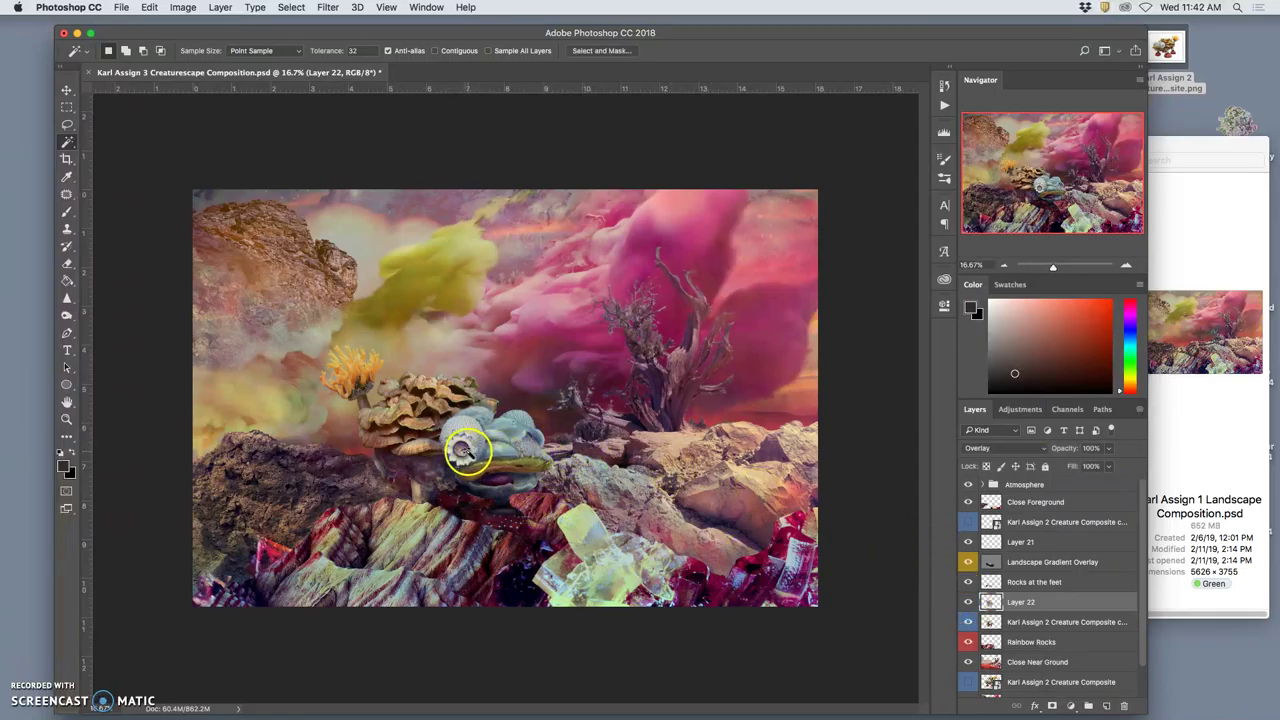
key("super+equal")
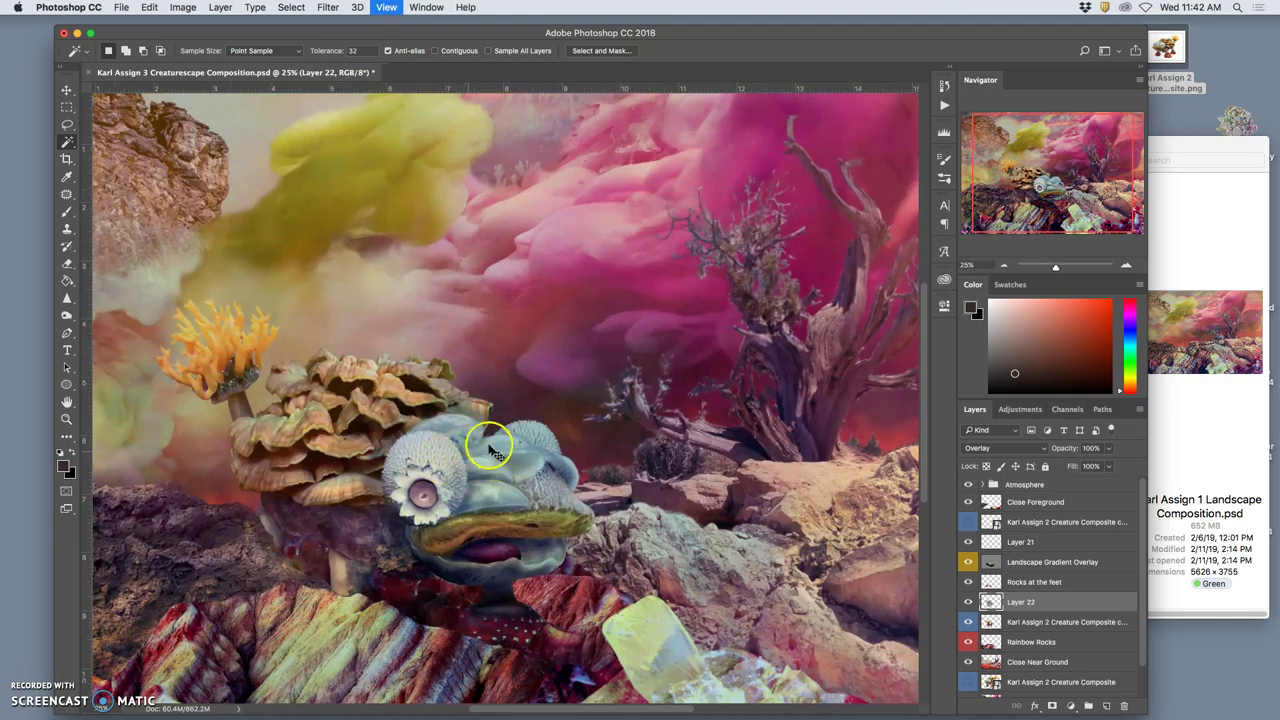
key("super+equal")
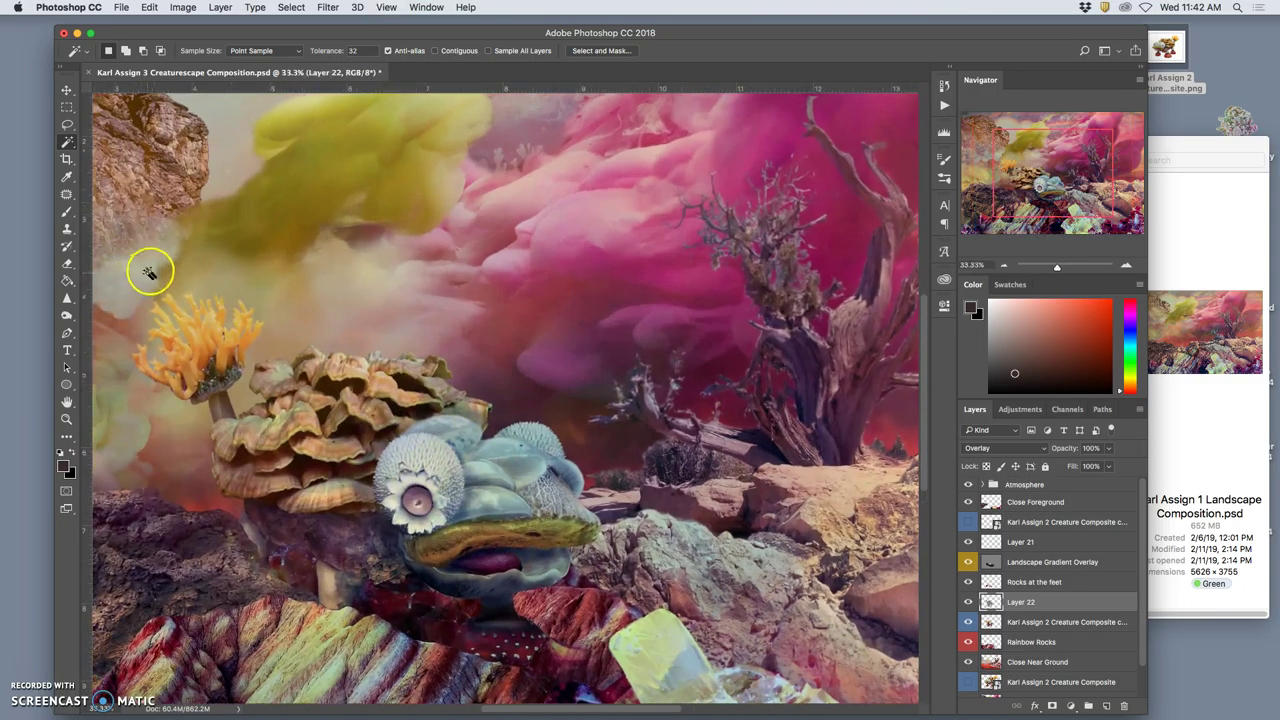
scroll(189, 266, "left", 5)
scroll(189, 266, "down", 2)
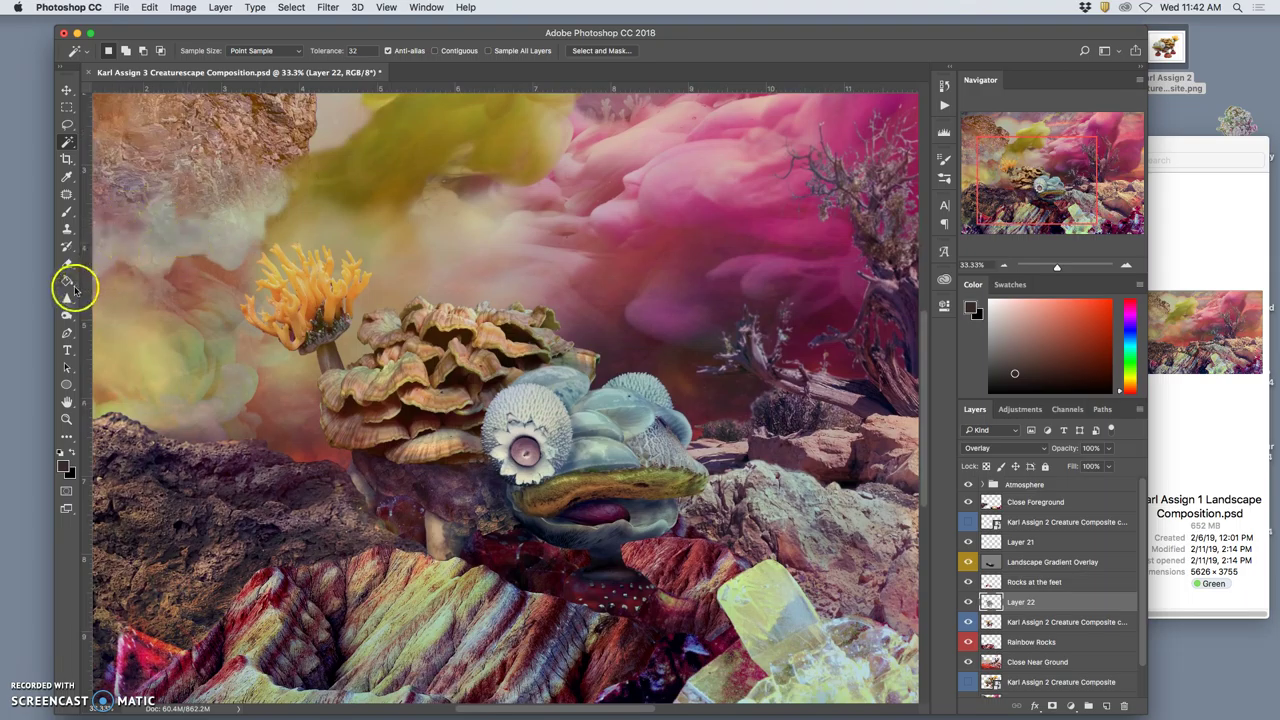
left_click(67, 315)
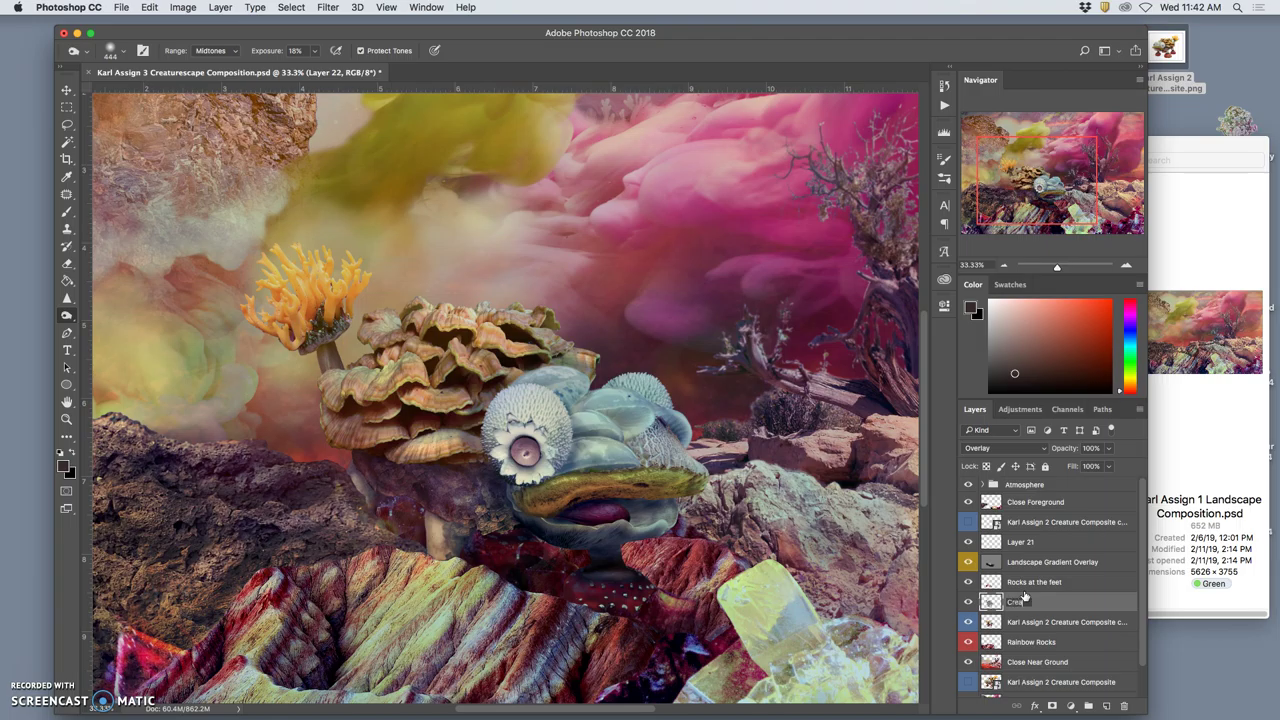
left_click(1088, 601)
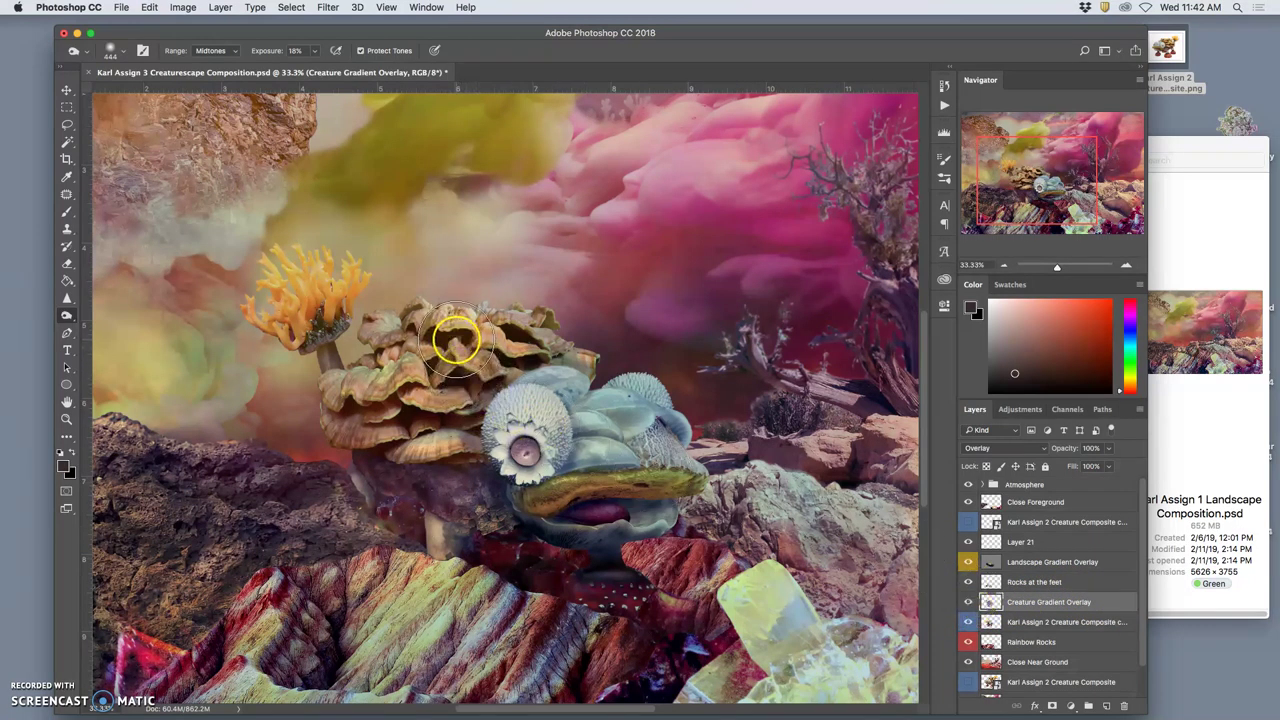
Burn the creature's shell and face on the Creature Gradient Overlay layer, and reduce the Burn exposure to 2%
mouse_move(507, 347)
left_mouse_down()
mouse_move(612, 439)
mouse_move(577, 443)
mouse_move(575, 429)
mouse_move(524, 497)
mouse_move(600, 494)
left_mouse_up()
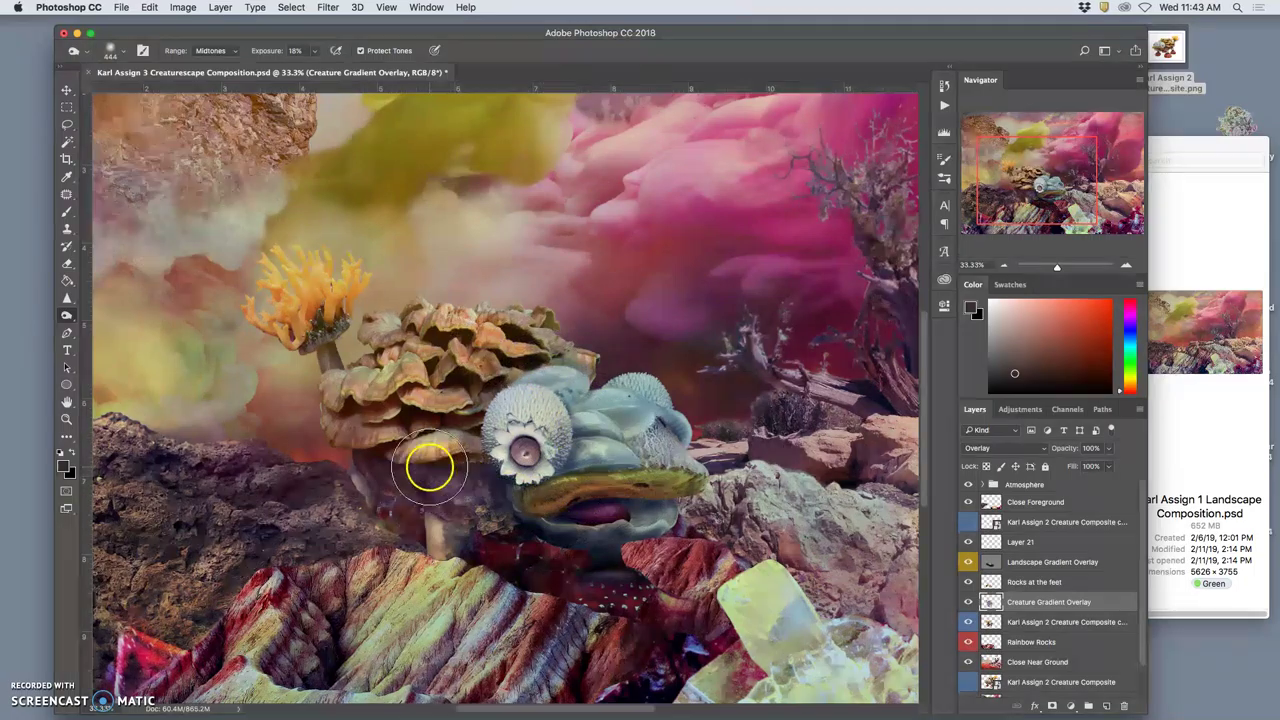
left_click(316, 53)
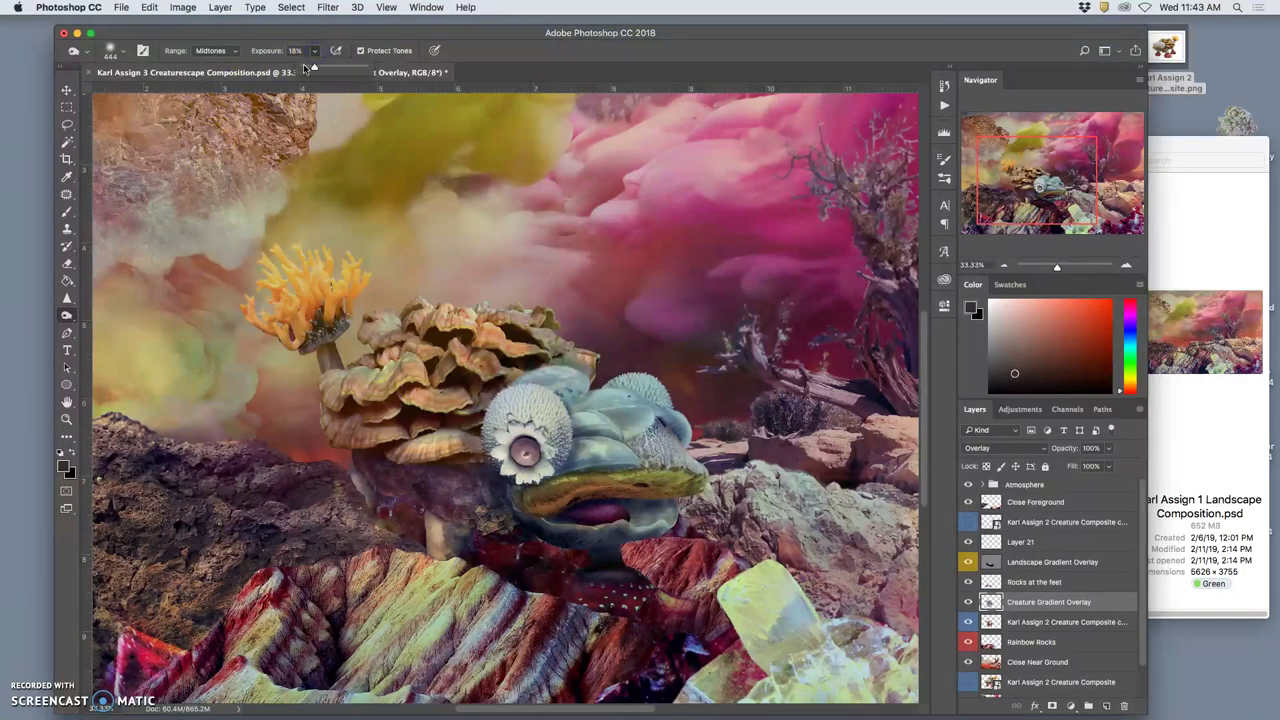
left_click(302, 68)
left_click(371, 377)
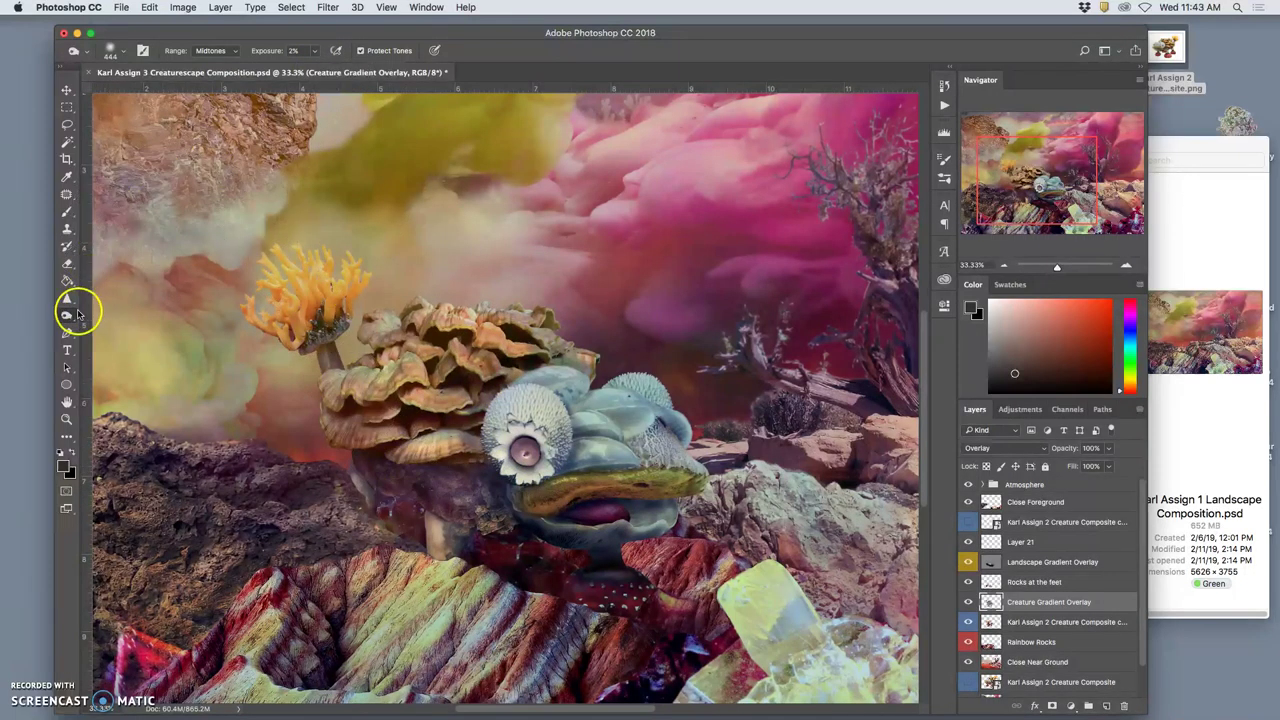
Lighten the creature's shell and face on its gradient overlay using the Dodge tool set to Midtones at 15% exposure
left_click_drag(66, 314, 101, 312)
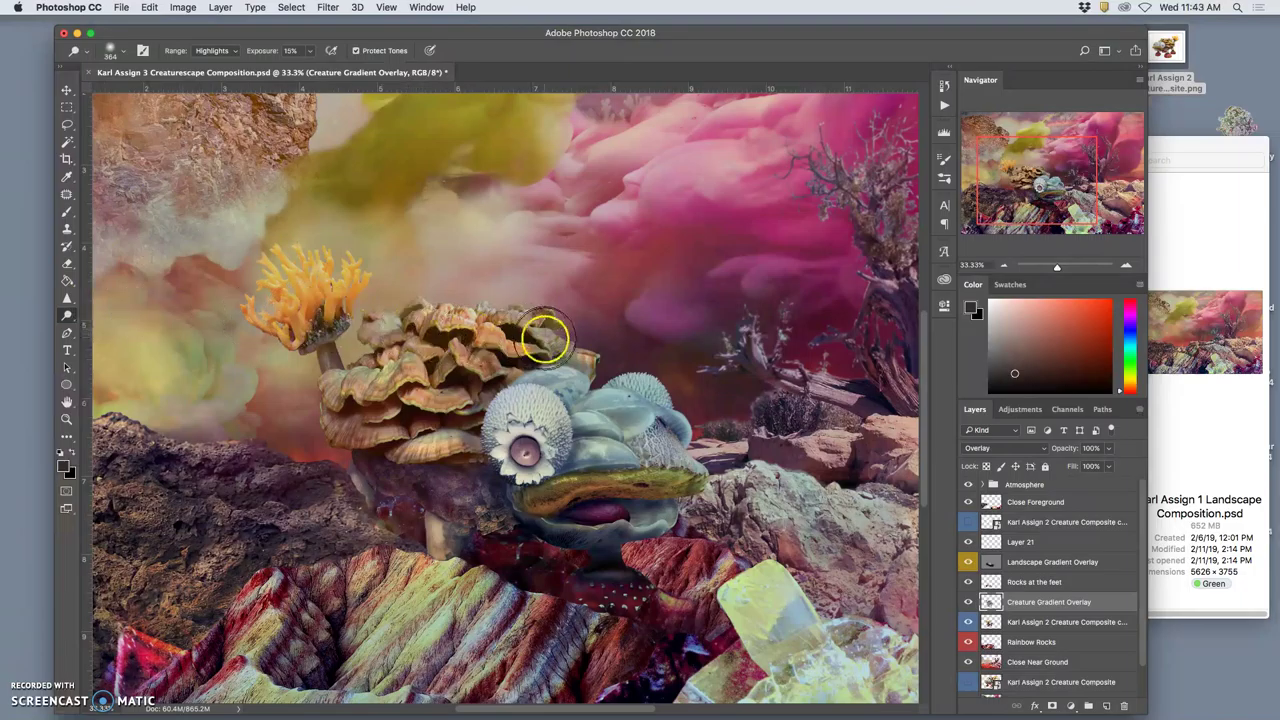
left_click(225, 50)
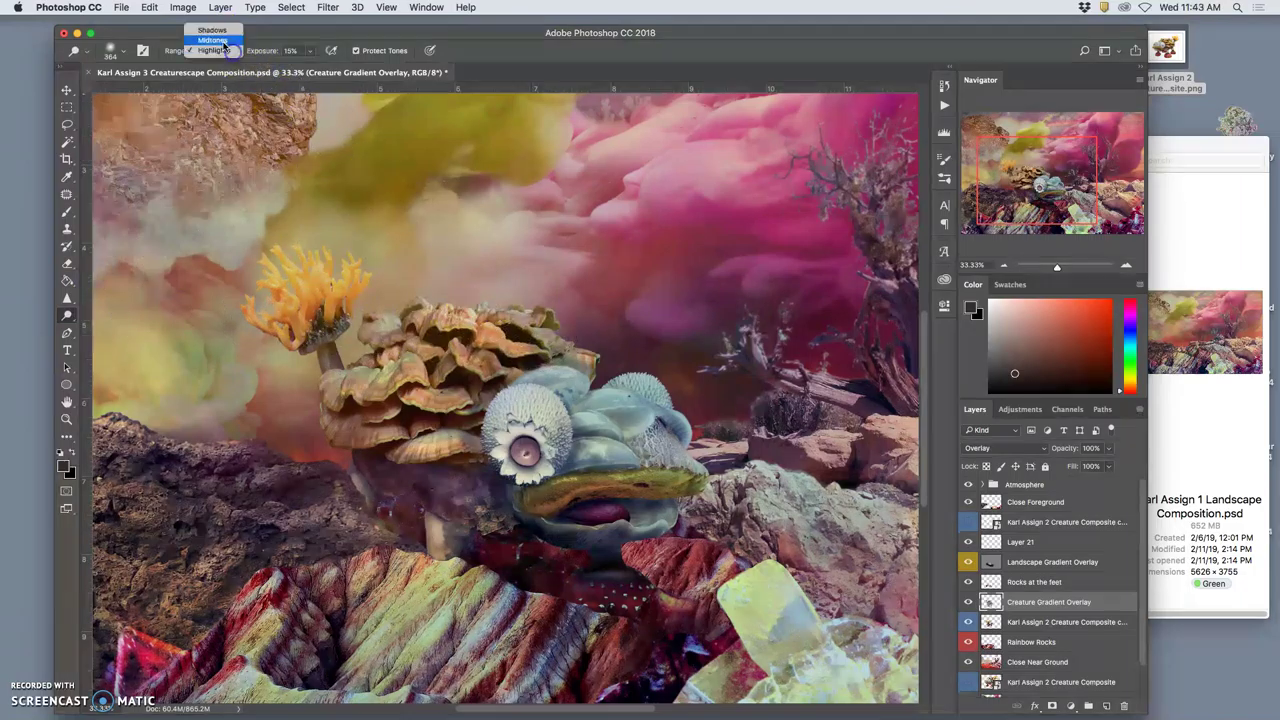
left_click(224, 42)
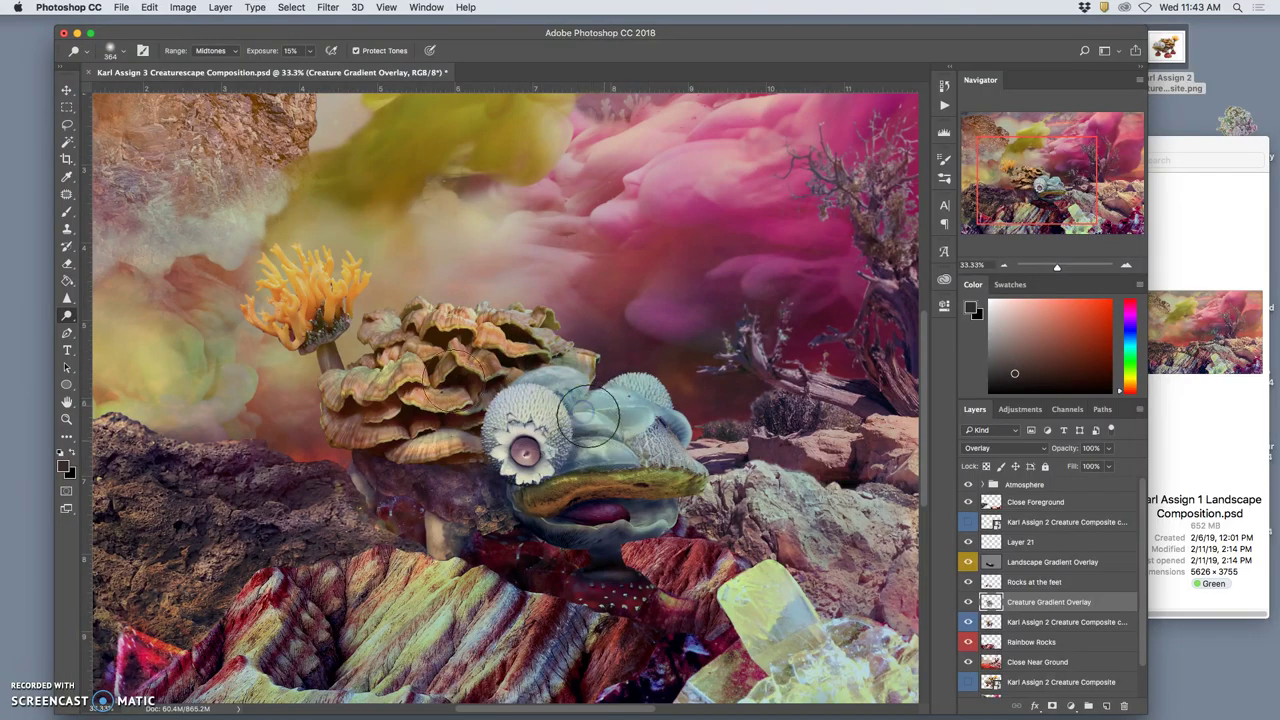
left_click(529, 388)
left_click(527, 404)
left_click(423, 338)
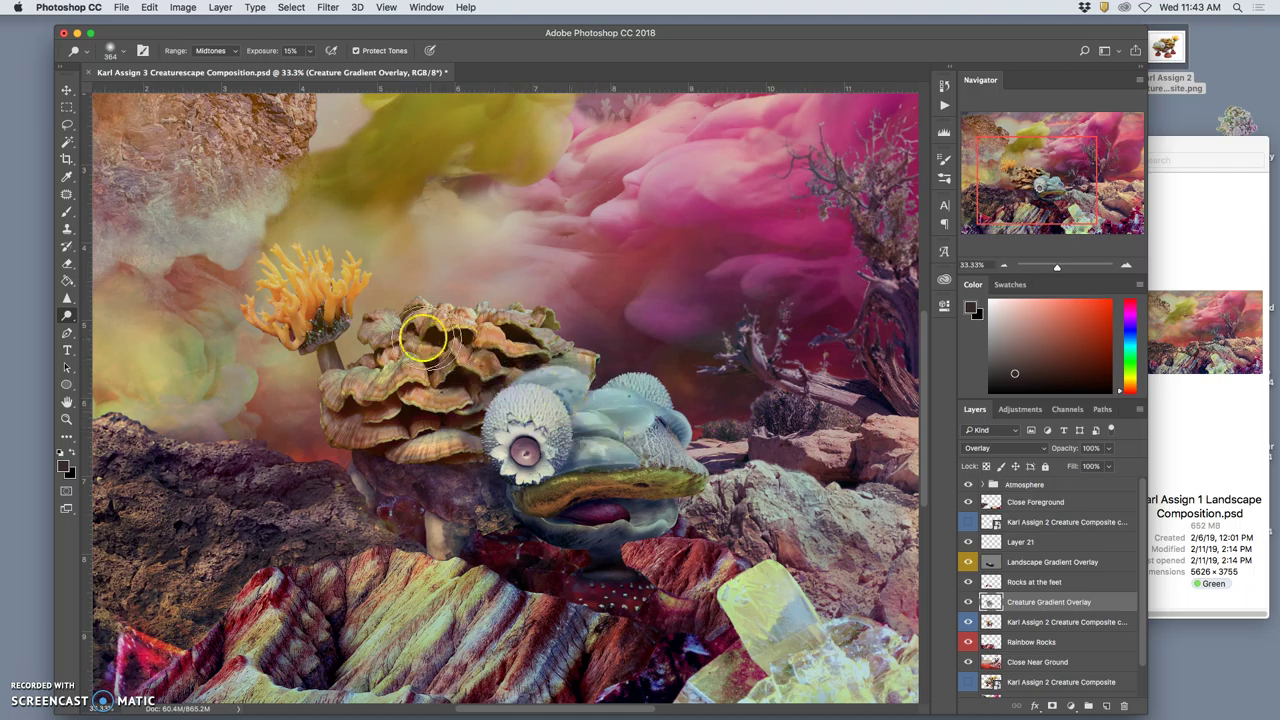
mouse_move(424, 340)
left_mouse_down()
mouse_move(284, 270)
mouse_move(397, 331)
mouse_move(395, 357)
mouse_move(500, 450)
mouse_move(499, 473)
mouse_move(476, 476)
mouse_move(580, 524)
mouse_move(693, 521)
mouse_move(575, 524)
mouse_move(664, 520)
mouse_move(695, 473)
mouse_move(655, 490)
mouse_move(580, 488)
mouse_move(613, 469)
mouse_move(539, 497)
mouse_move(670, 463)
left_mouse_up()
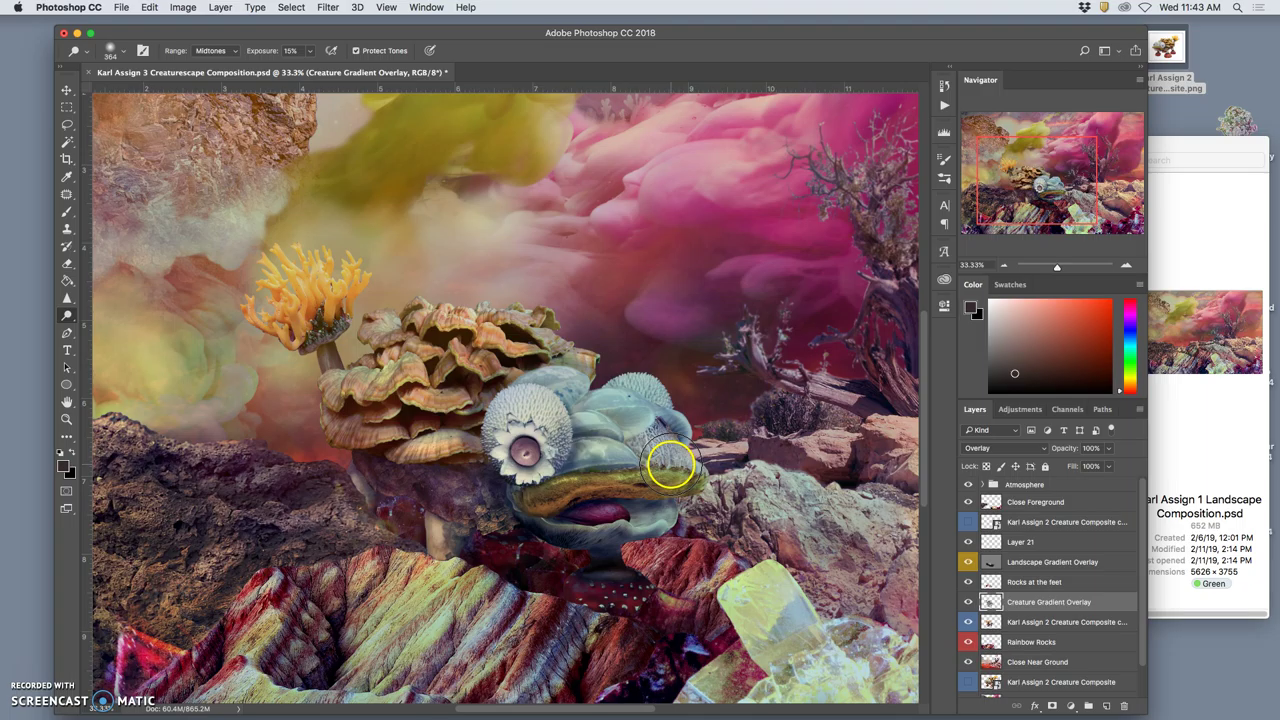
Hide the layers above the creature and compare the whole composition with the Landscape Gradient Overlay off and on
key("super+minus")
key("super+minus")
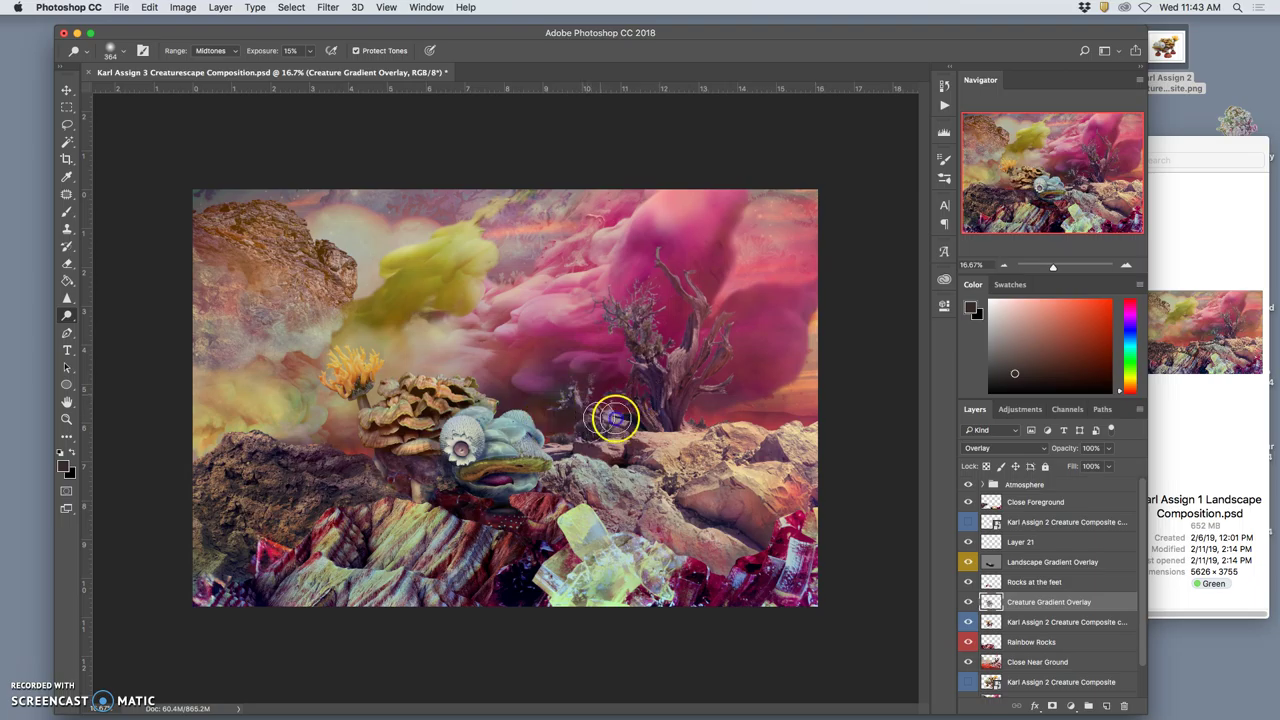
left_click_drag(616, 418, 583, 357)
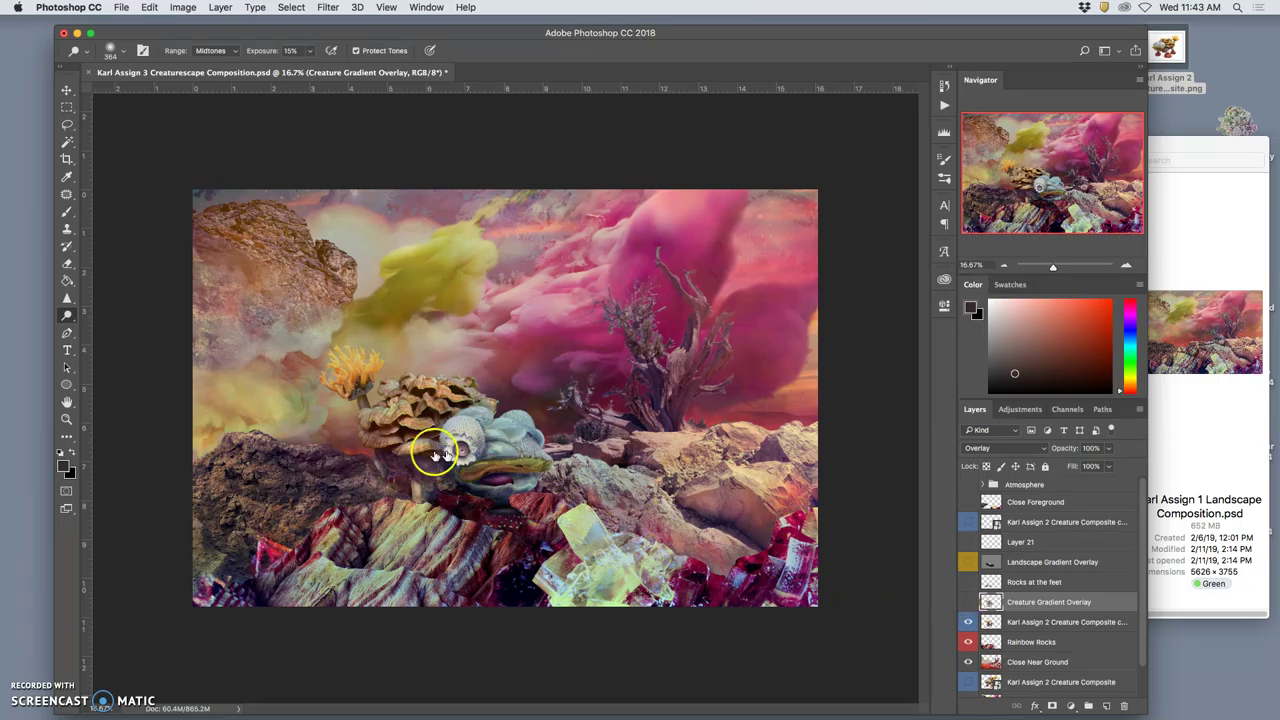
left_click(969, 566)
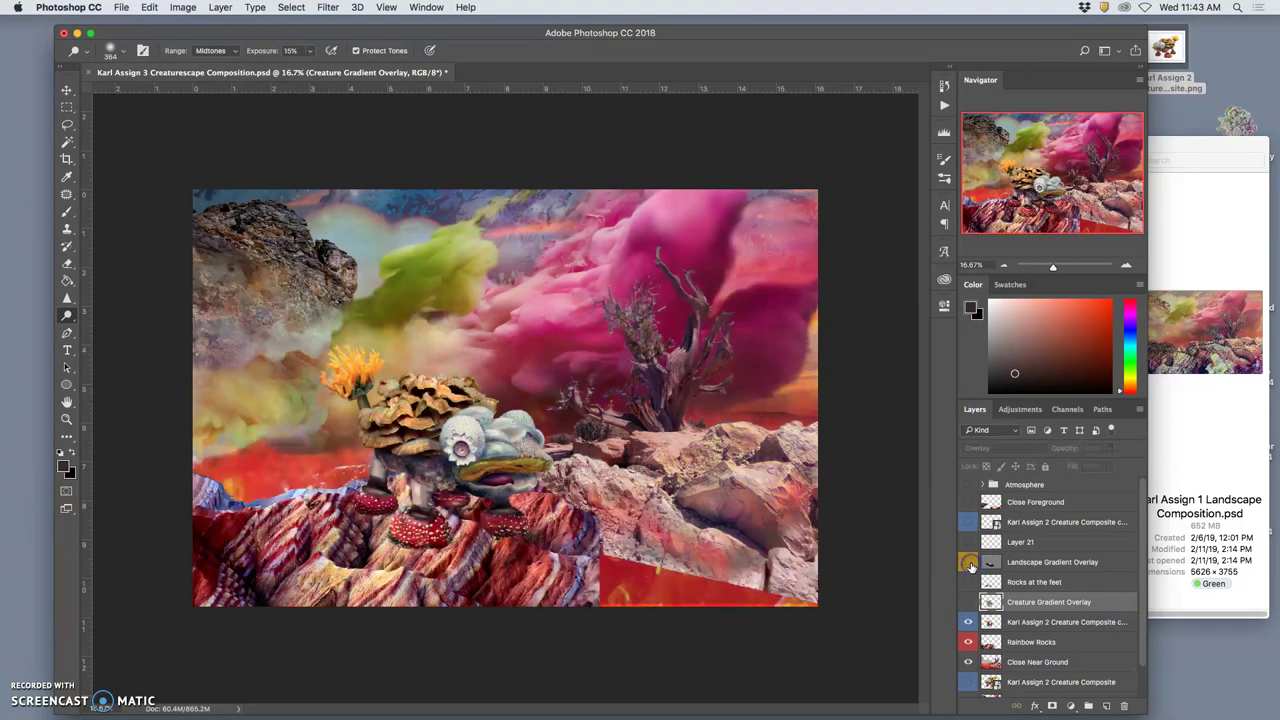
left_click(969, 564)
left_click(968, 563)
left_click(967, 563)
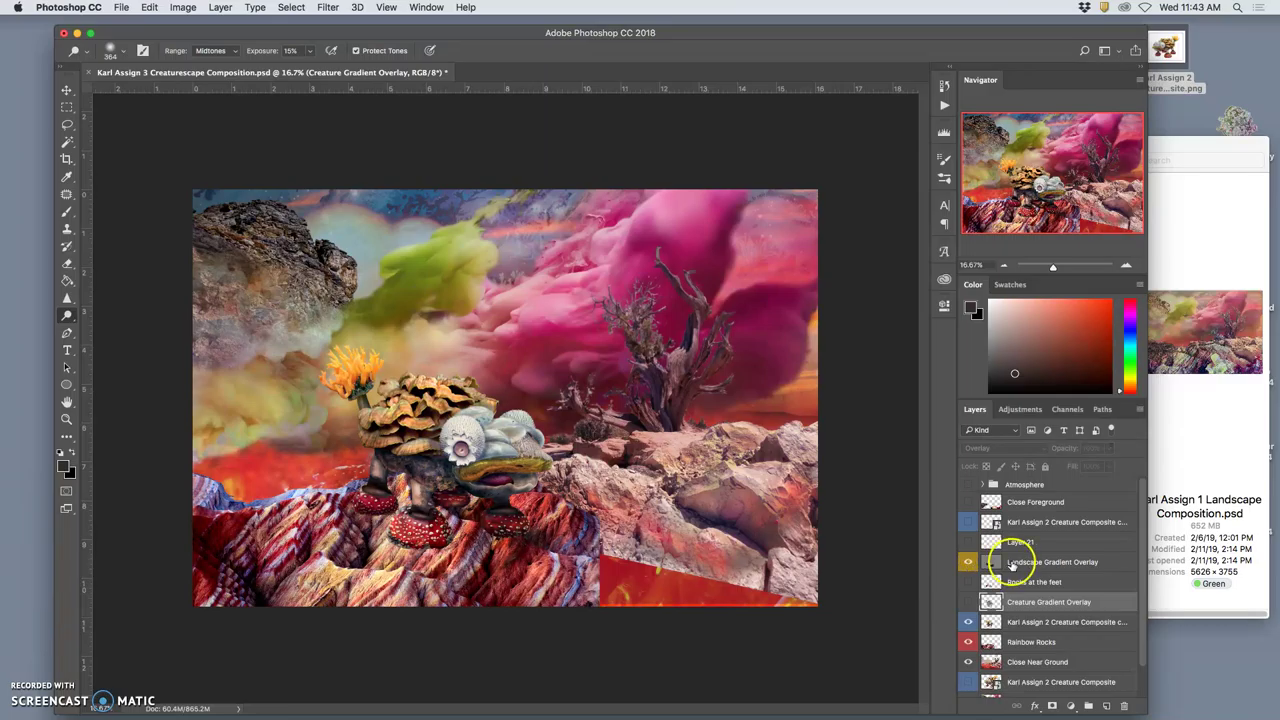
Show the Creature Gradient Overlay, Rocks at the feet, Layer 21, Close Foreground and Atmosphere again to review their combined effect
left_click(969, 601)
left_click(968, 582)
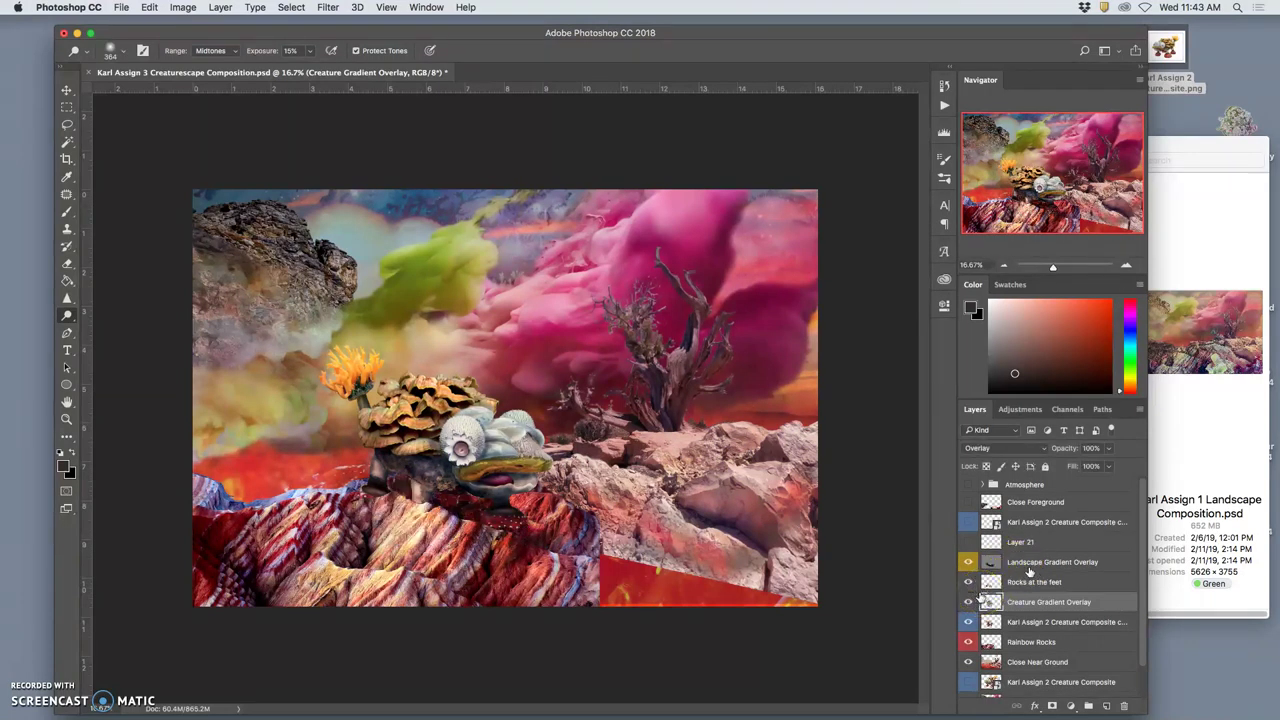
left_click(967, 503)
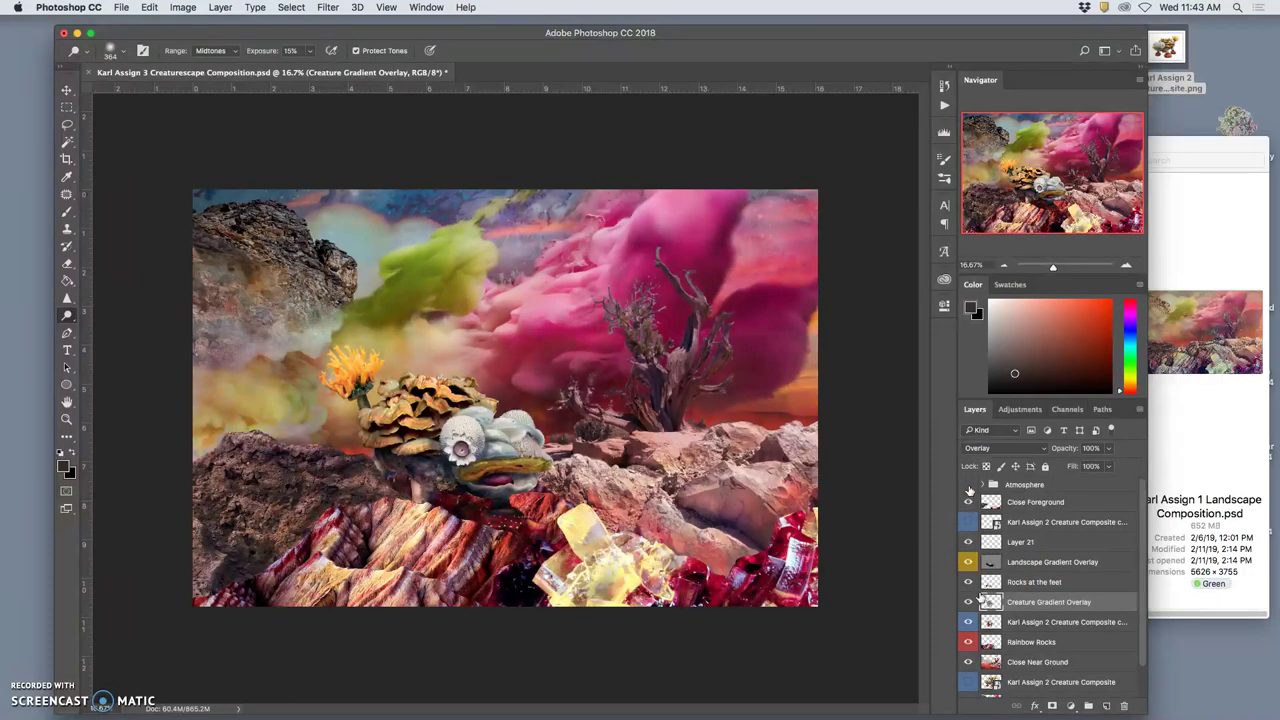
left_click(968, 486)
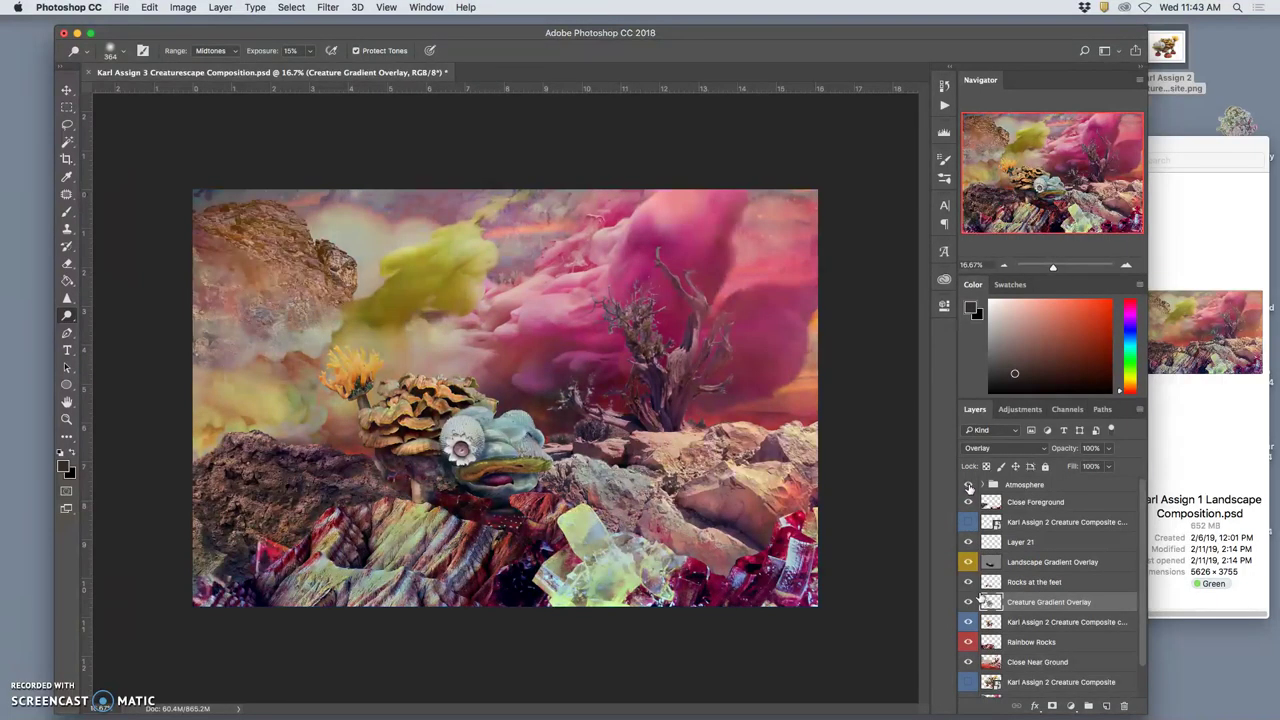
Save the composition and dodge the Landscape Gradient Overlay between the creature and the tree at 34% exposure
left_click(1038, 565)
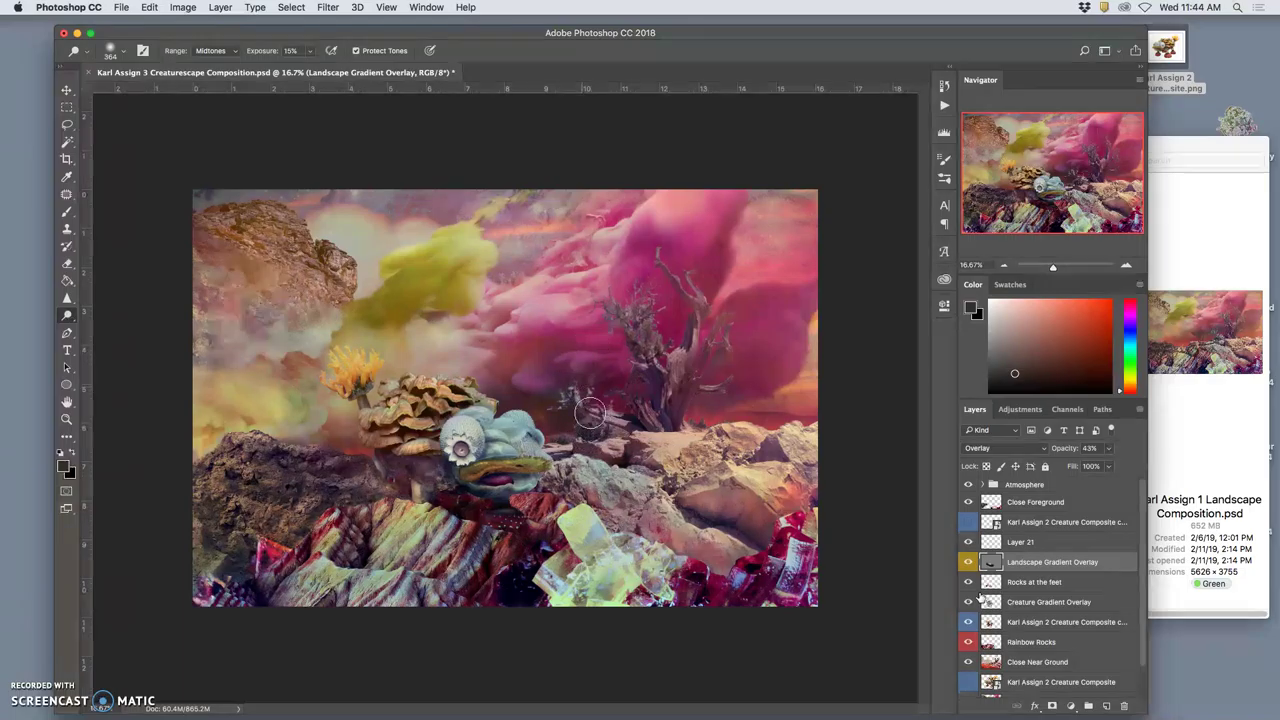
left_click(1036, 563)
left_click(309, 49)
key("super+s")
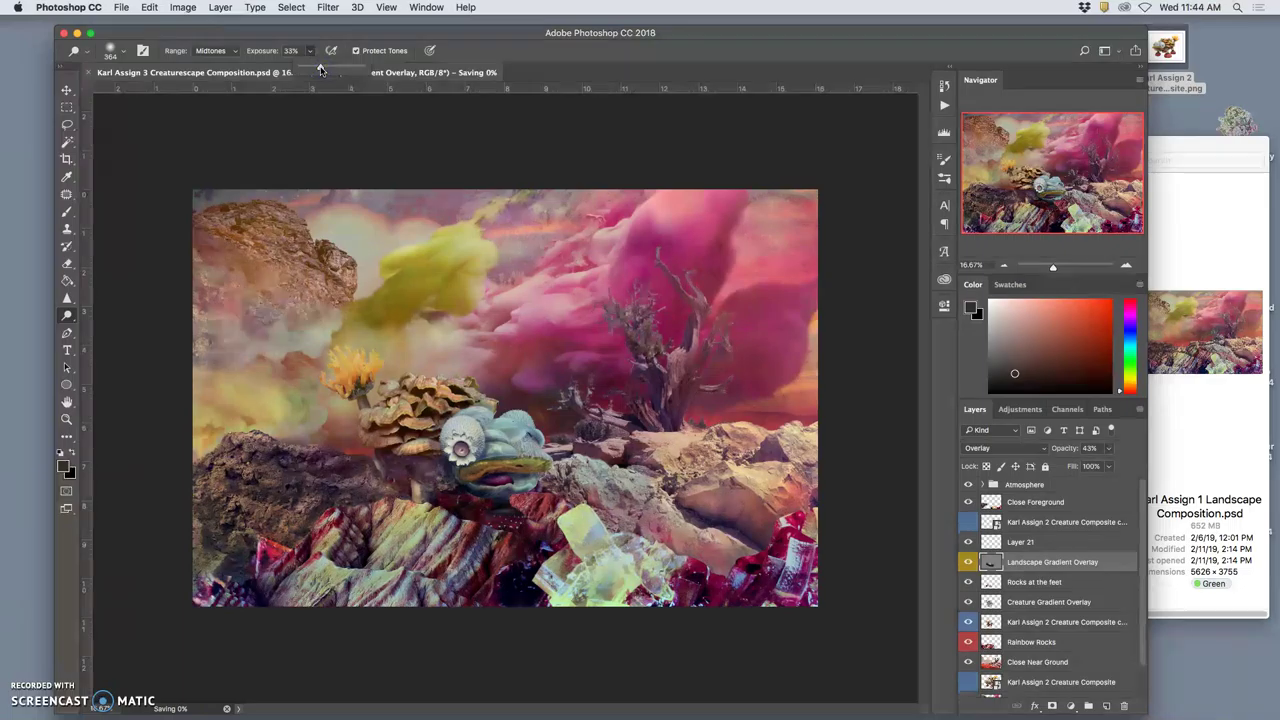
mouse_move(592, 418)
left_mouse_down()
mouse_move(568, 472)
mouse_move(571, 360)
mouse_move(585, 446)
left_mouse_up()
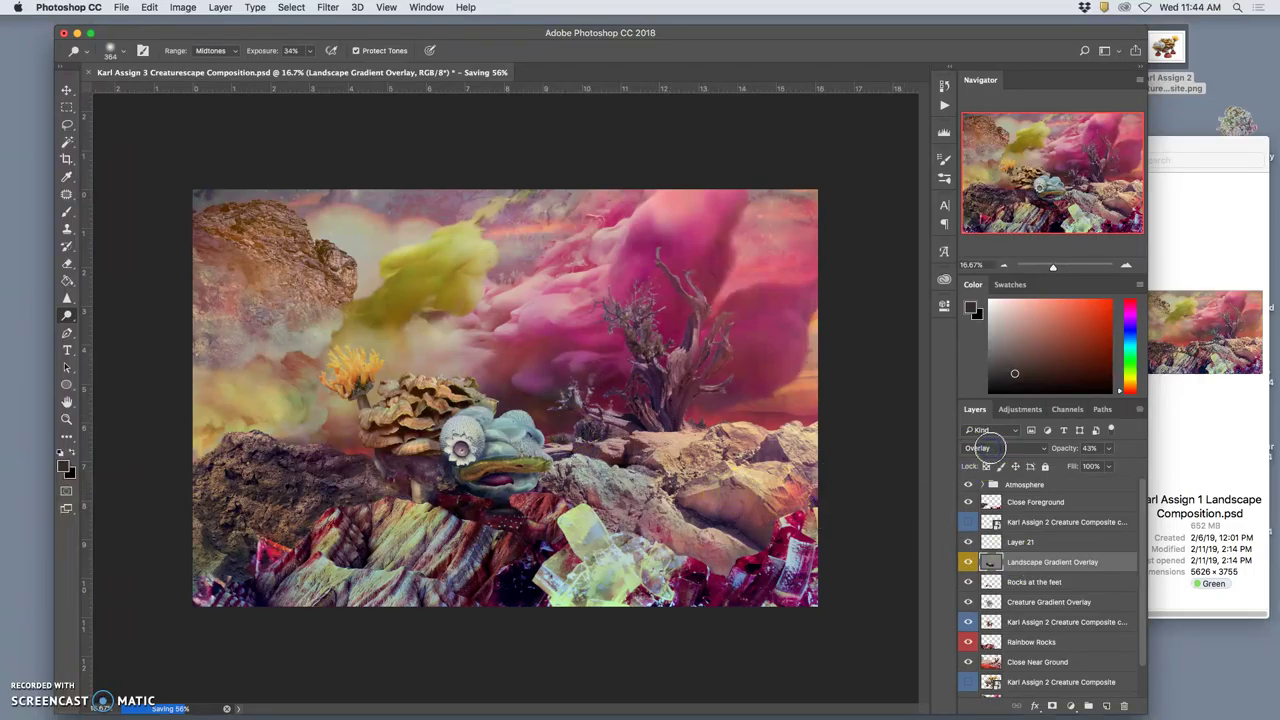
Set the Landscape Gradient Overlay to Normal mode at 100% opacity and dodge further along its light vertical streak
left_click(985, 448)
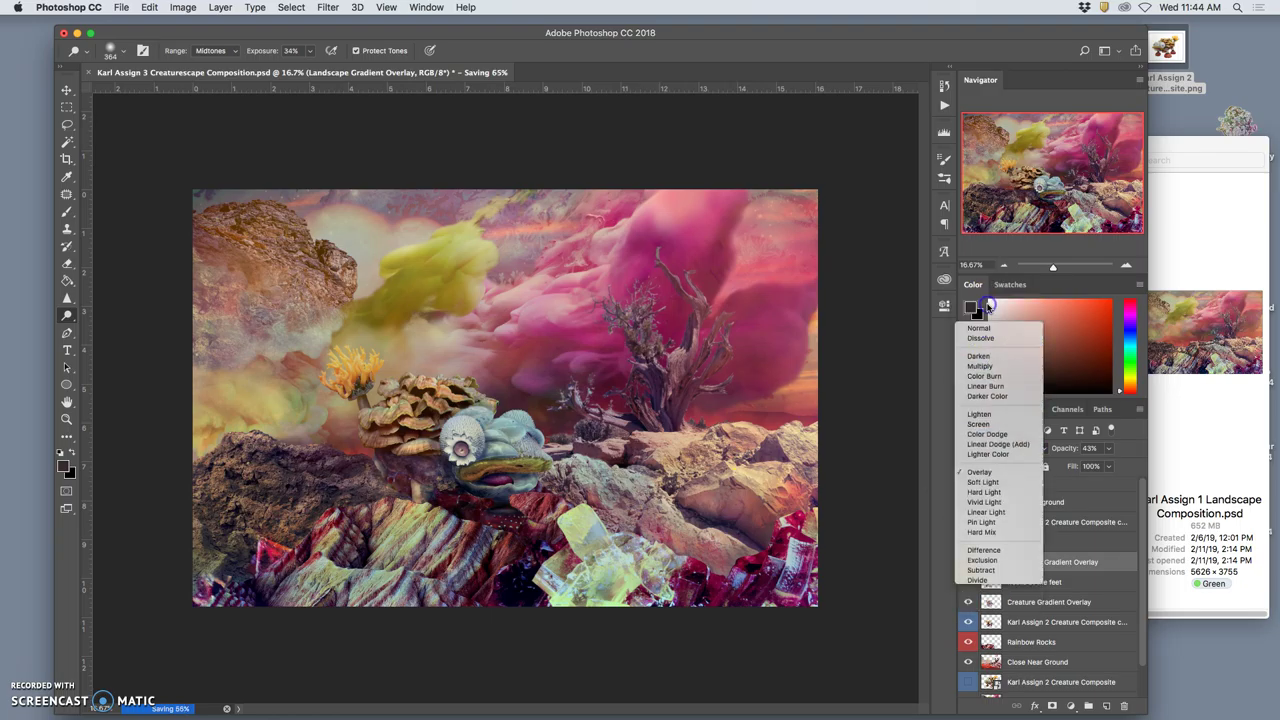
left_click(983, 303)
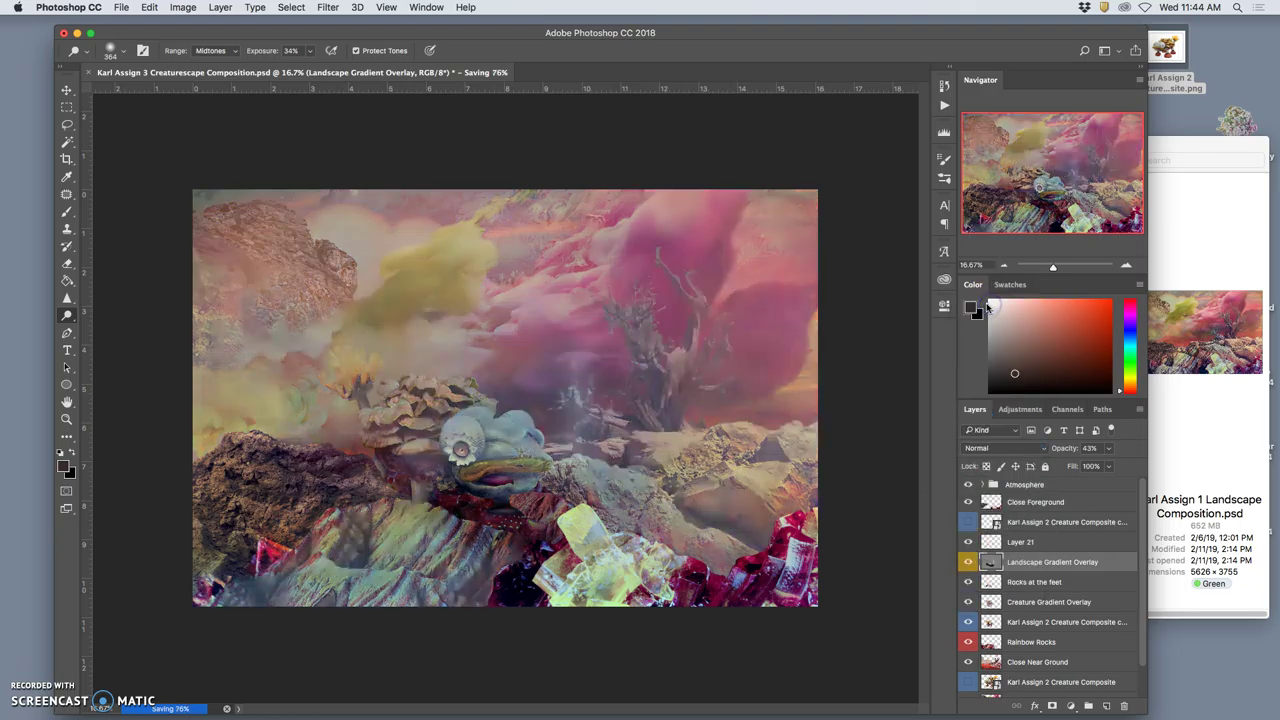
left_click(1108, 449)
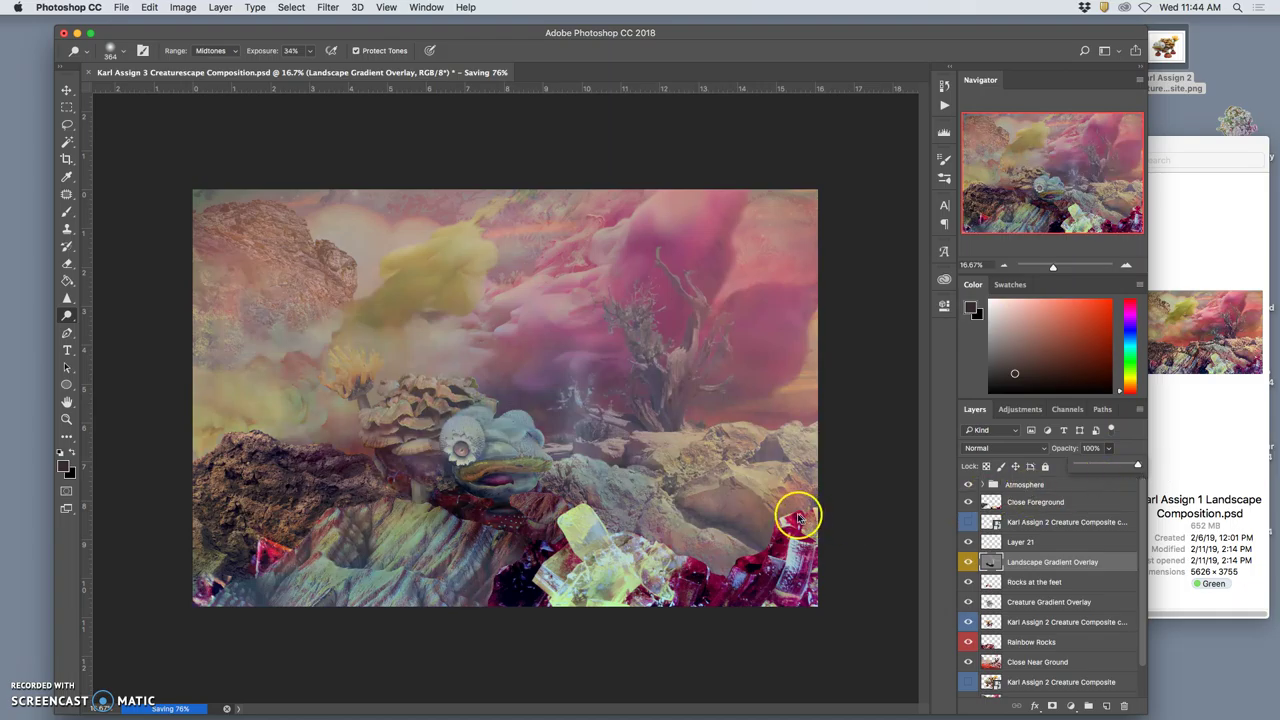
left_click(599, 439)
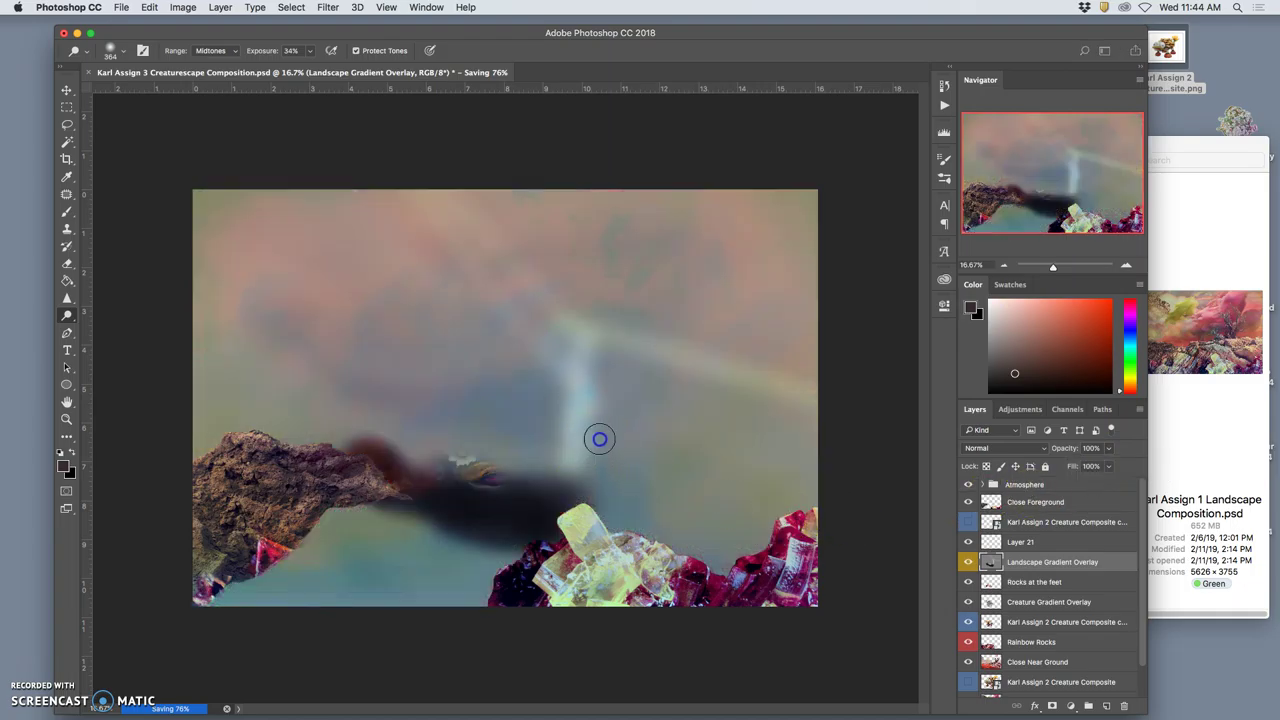
mouse_move(600, 439)
left_mouse_down()
mouse_move(606, 363)
mouse_move(612, 410)
mouse_move(634, 406)
mouse_move(609, 451)
mouse_move(569, 434)
mouse_move(545, 452)
mouse_move(543, 363)
mouse_move(543, 409)
mouse_move(535, 373)
mouse_move(531, 383)
mouse_move(557, 391)
mouse_move(539, 383)
mouse_move(549, 414)
mouse_move(566, 397)
left_mouse_up()
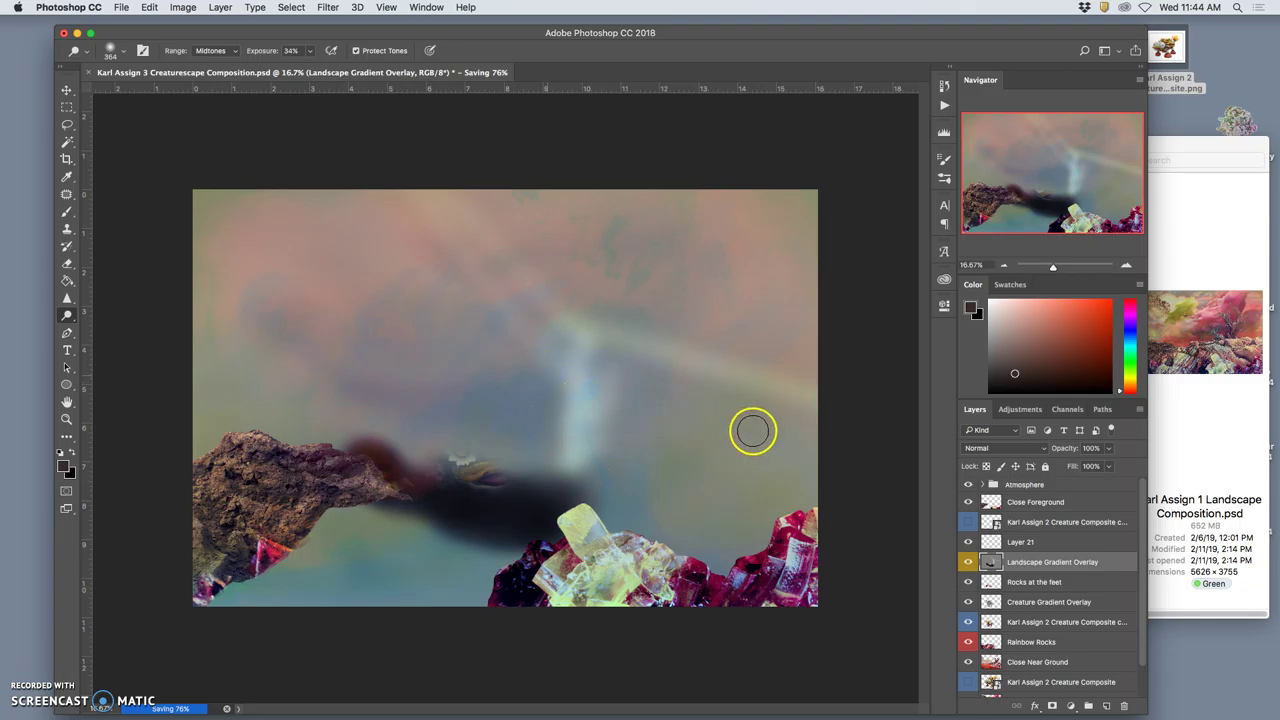
Dodge the Landscape Gradient Overlay around the light vertical streak and up toward the area above the creature
mouse_move(555, 395)
left_mouse_down()
mouse_move(549, 412)
mouse_move(543, 363)
mouse_move(517, 363)
left_mouse_up()
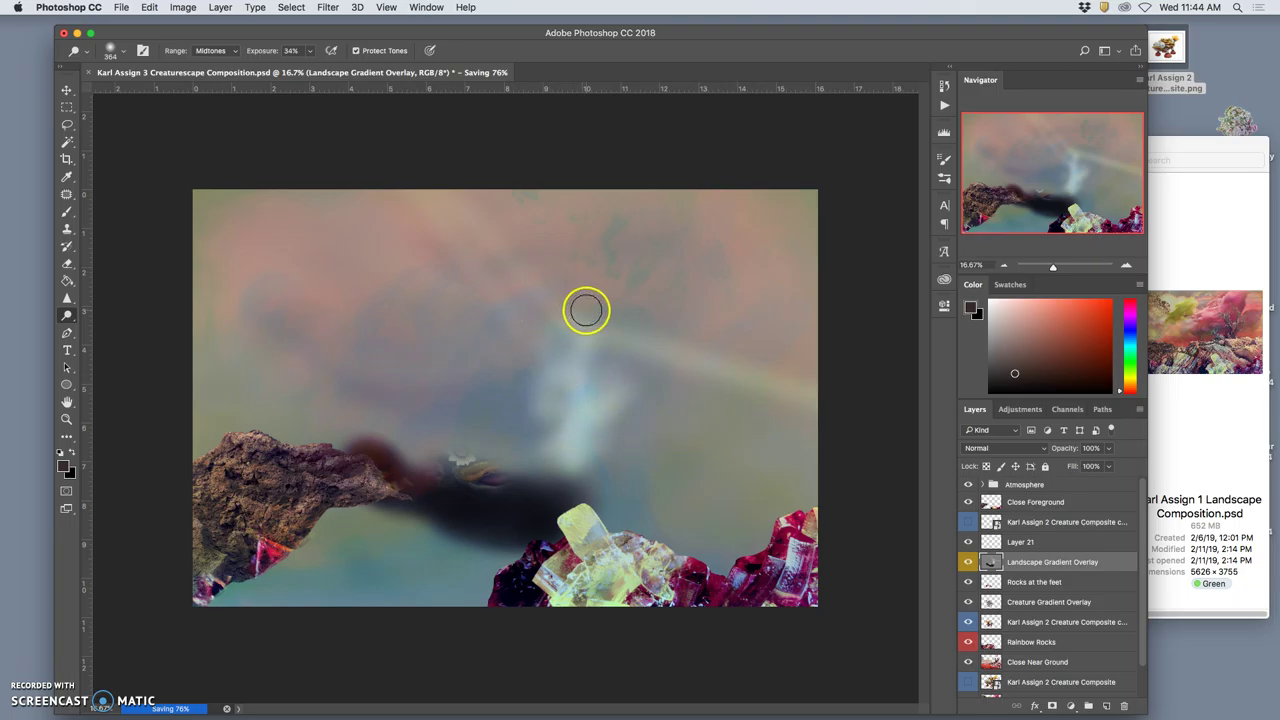
left_click_drag(586, 310, 574, 291)
mouse_move(522, 342)
left_mouse_down()
mouse_move(506, 307)
mouse_move(517, 331)
mouse_move(513, 304)
mouse_move(548, 284)
mouse_move(529, 335)
mouse_move(507, 296)
mouse_move(513, 349)
mouse_move(533, 309)
mouse_move(526, 282)
mouse_move(579, 293)
mouse_move(565, 293)
mouse_move(629, 280)
mouse_move(649, 294)
mouse_move(597, 326)
mouse_move(648, 292)
mouse_move(601, 280)
mouse_move(617, 312)
mouse_move(622, 292)
mouse_move(585, 289)
left_mouse_up()
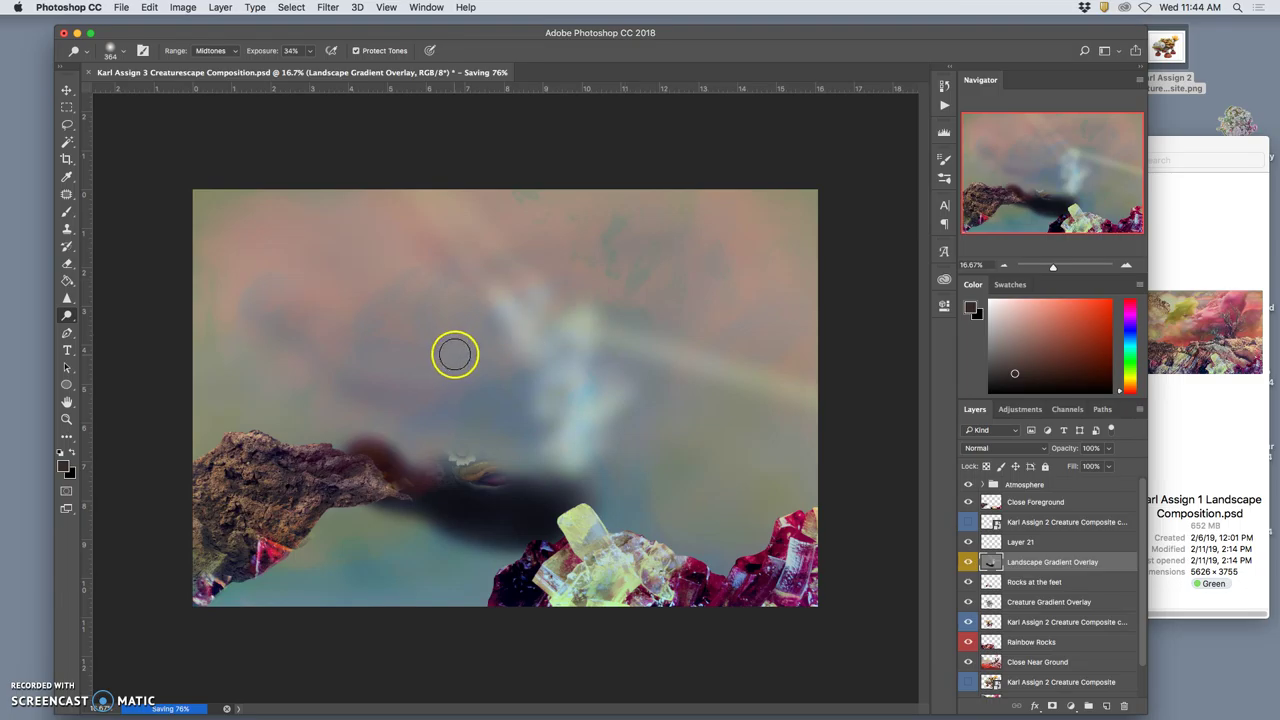
mouse_move(474, 326)
left_mouse_down()
mouse_move(486, 349)
mouse_move(593, 367)
left_mouse_up()
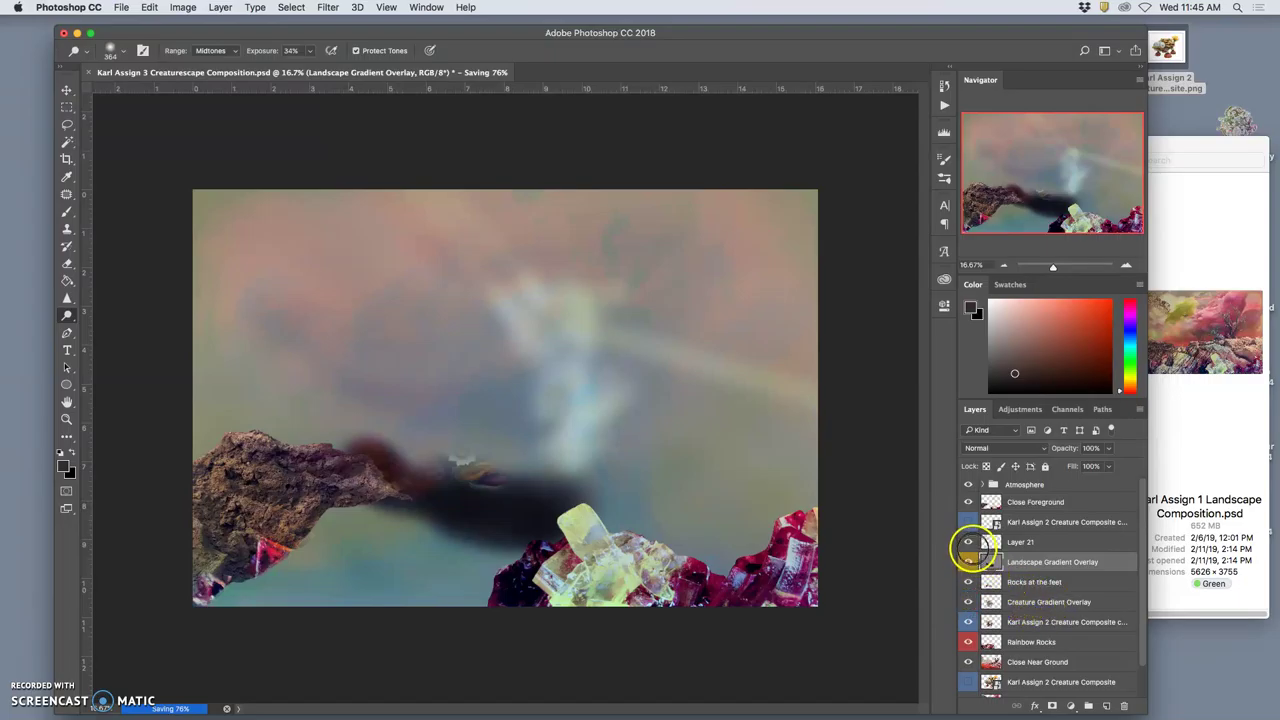
Dodge diagonal light rays on the Landscape Gradient Overlay from the streak's upper end toward the canvas's right edge, leaving the upper creature composite copy hidden
left_click_drag(965, 521, 968, 520)
mouse_move(775, 515)
left_mouse_down()
mouse_move(751, 514)
mouse_move(703, 477)
mouse_move(638, 352)
left_mouse_up()
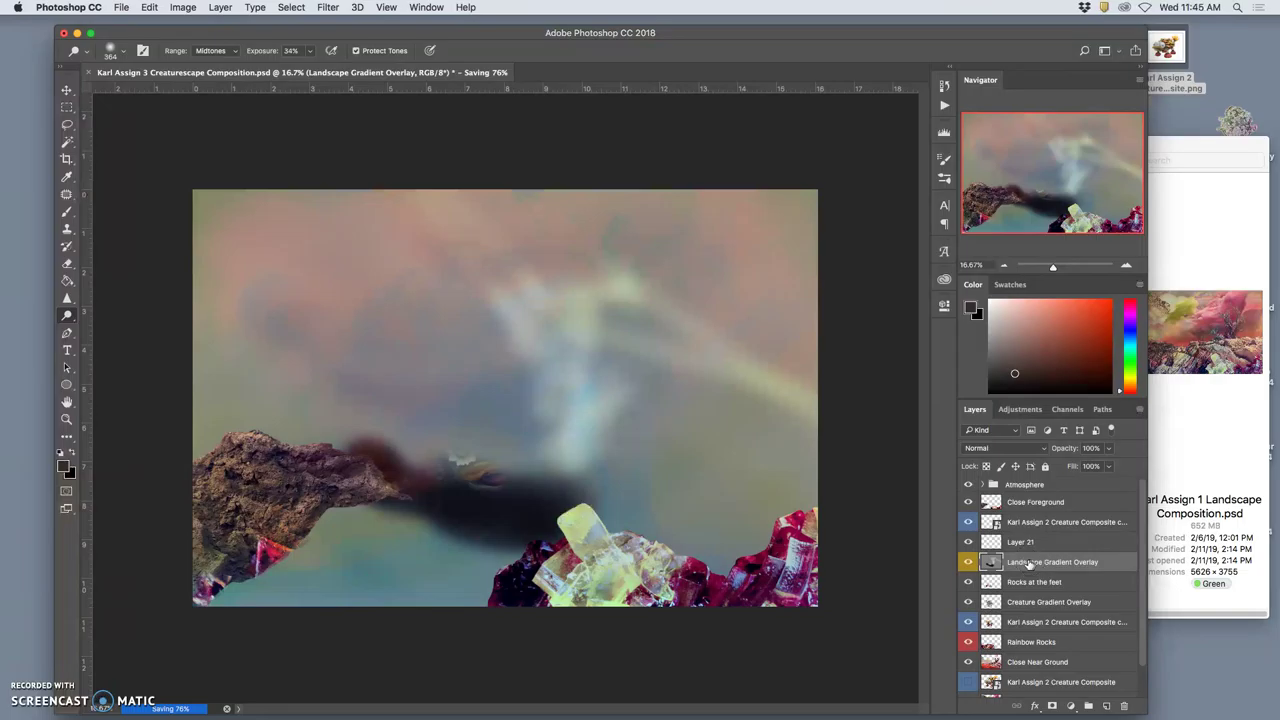
left_click(967, 521)
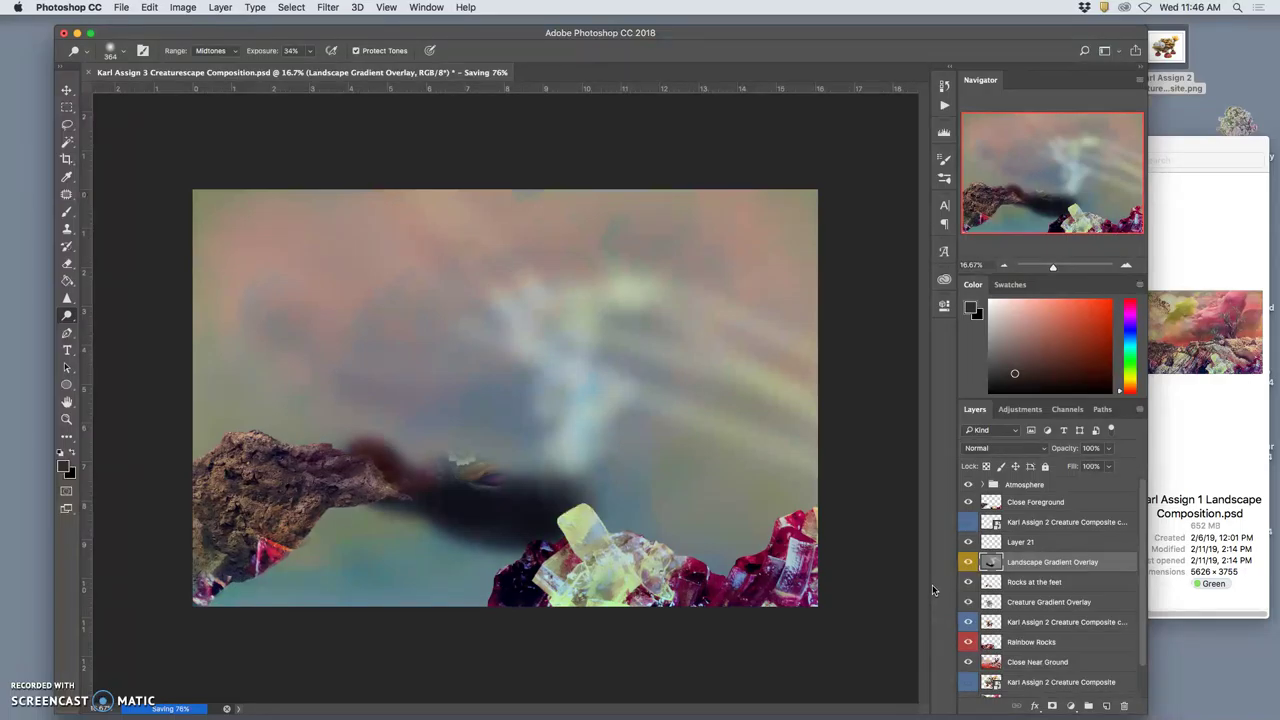
mouse_move(661, 34)
left_mouse_down()
mouse_move(670, 25)
mouse_move(648, 25)
left_mouse_up()
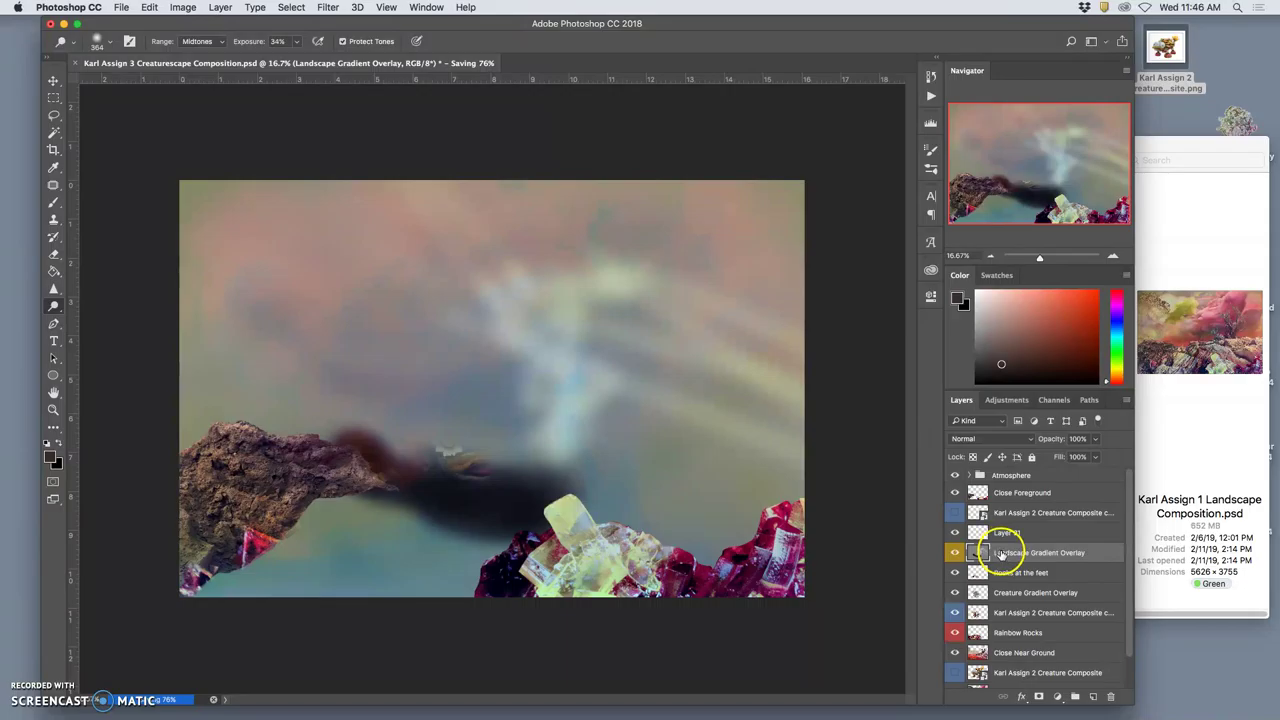
Set the Landscape Gradient Overlay's blend mode to Overlay and compare the composition with it off and on
left_click(1015, 554)
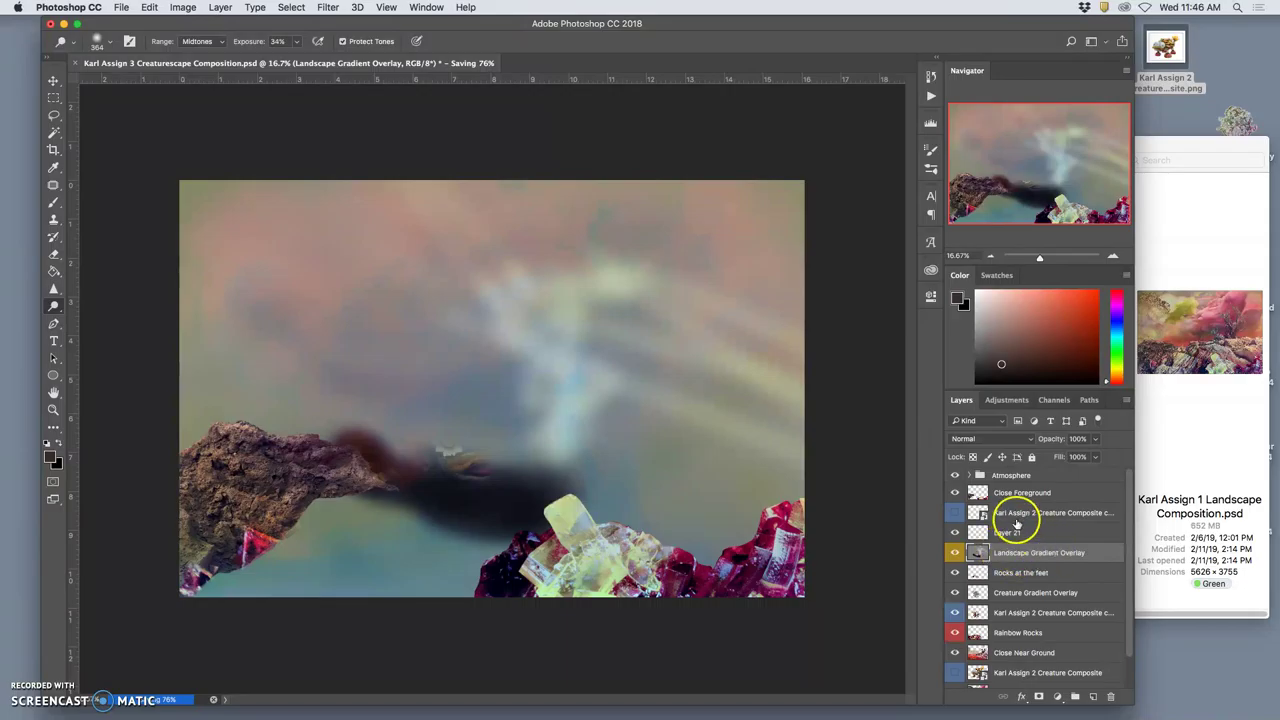
left_click(1029, 441)
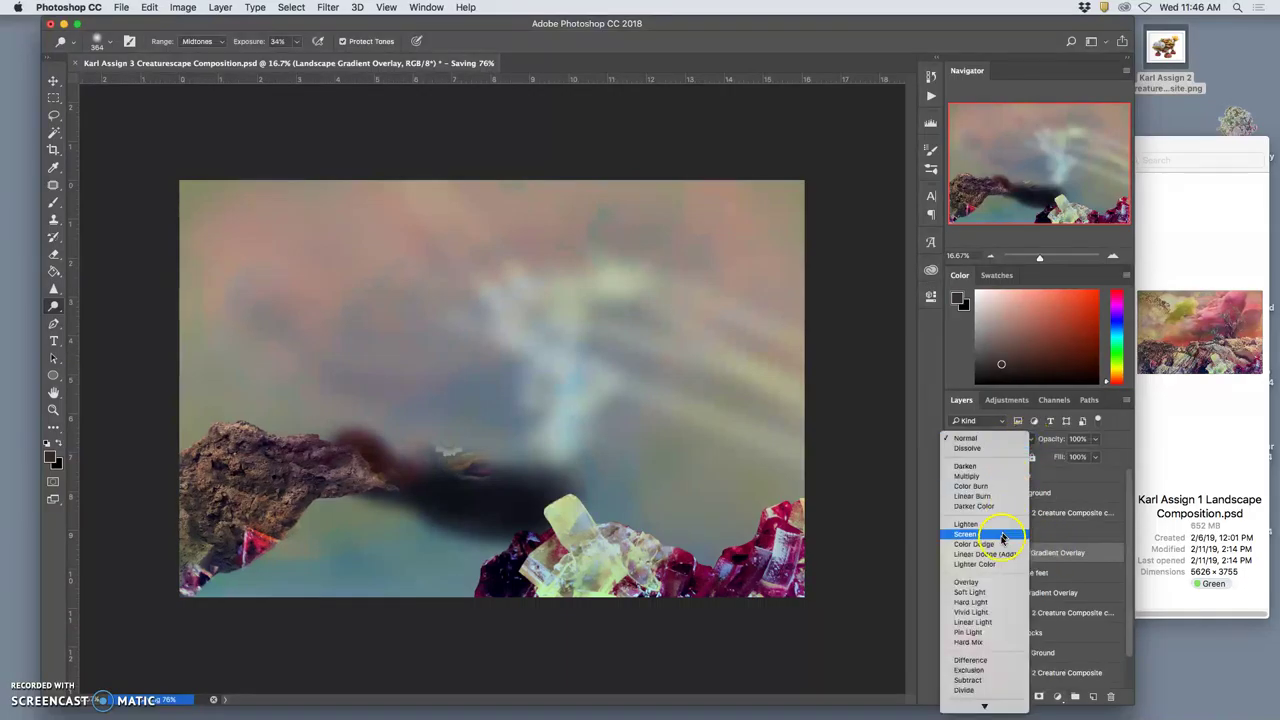
left_click(983, 584)
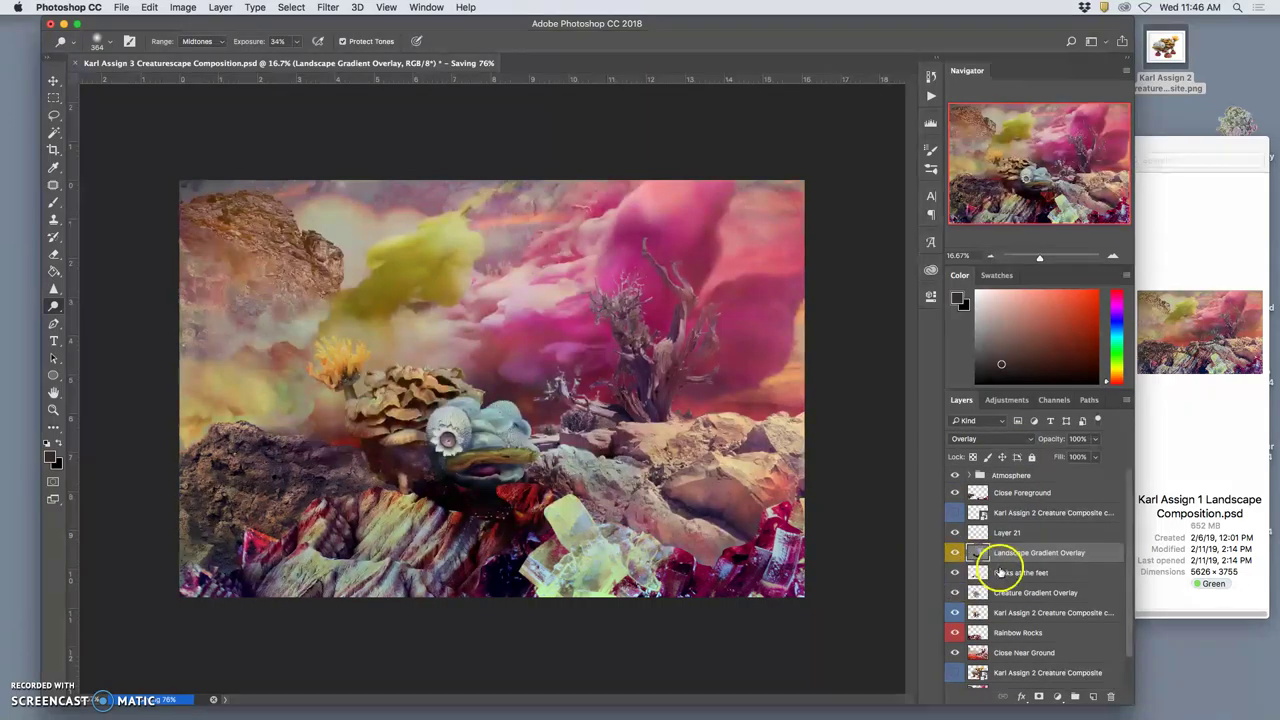
left_click(955, 552)
left_click(955, 552)
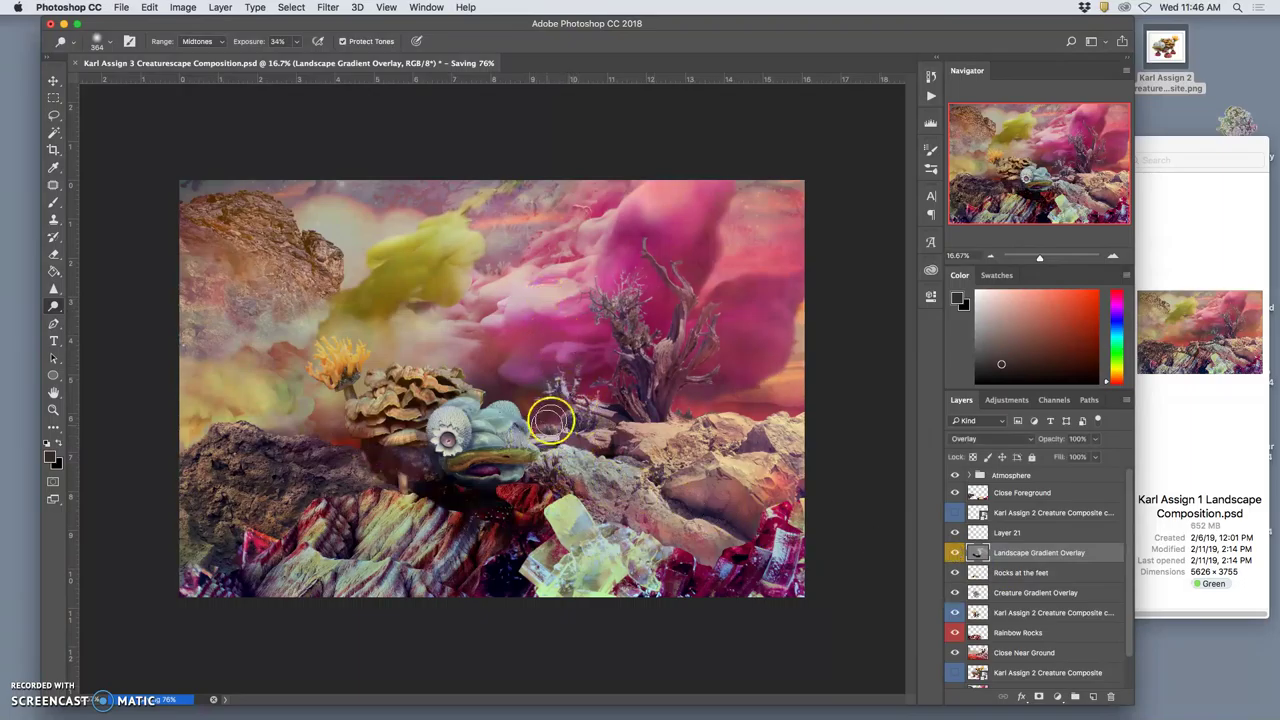
Lower the Landscape Gradient Overlay's opacity to 42% and check the result with the layer off and on
left_click(1095, 440)
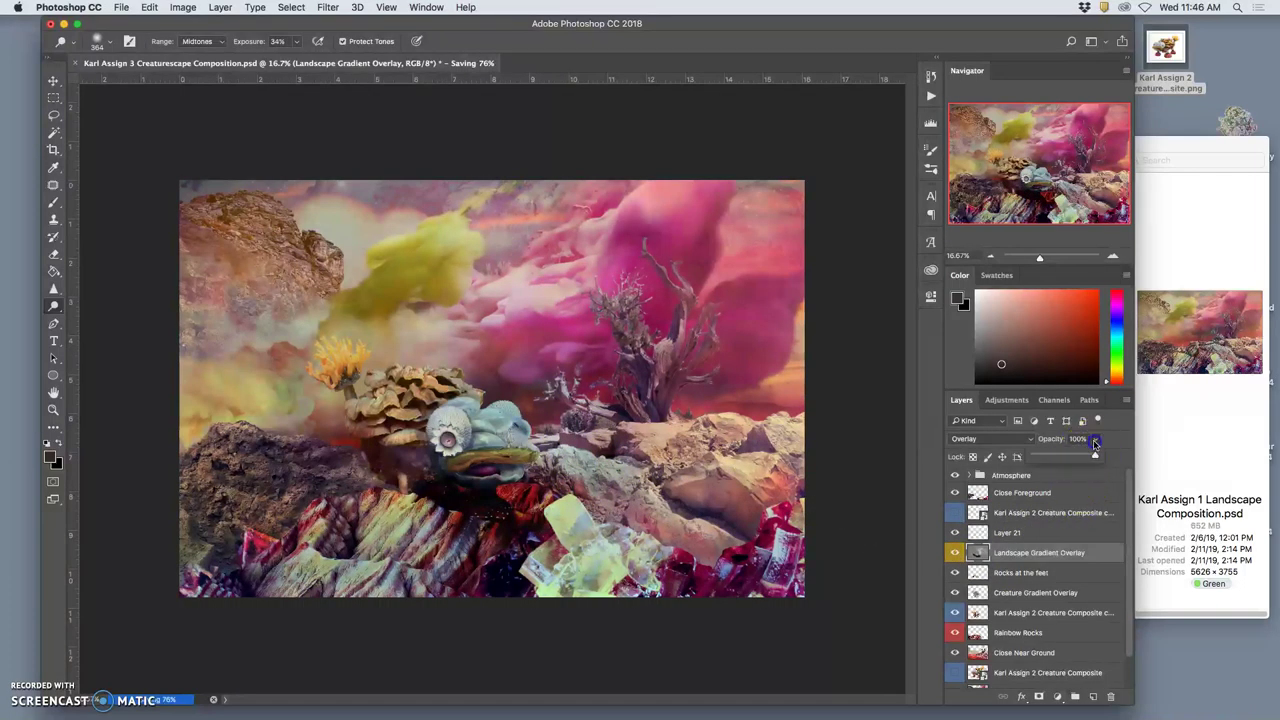
left_click_drag(1095, 456, 1072, 458)
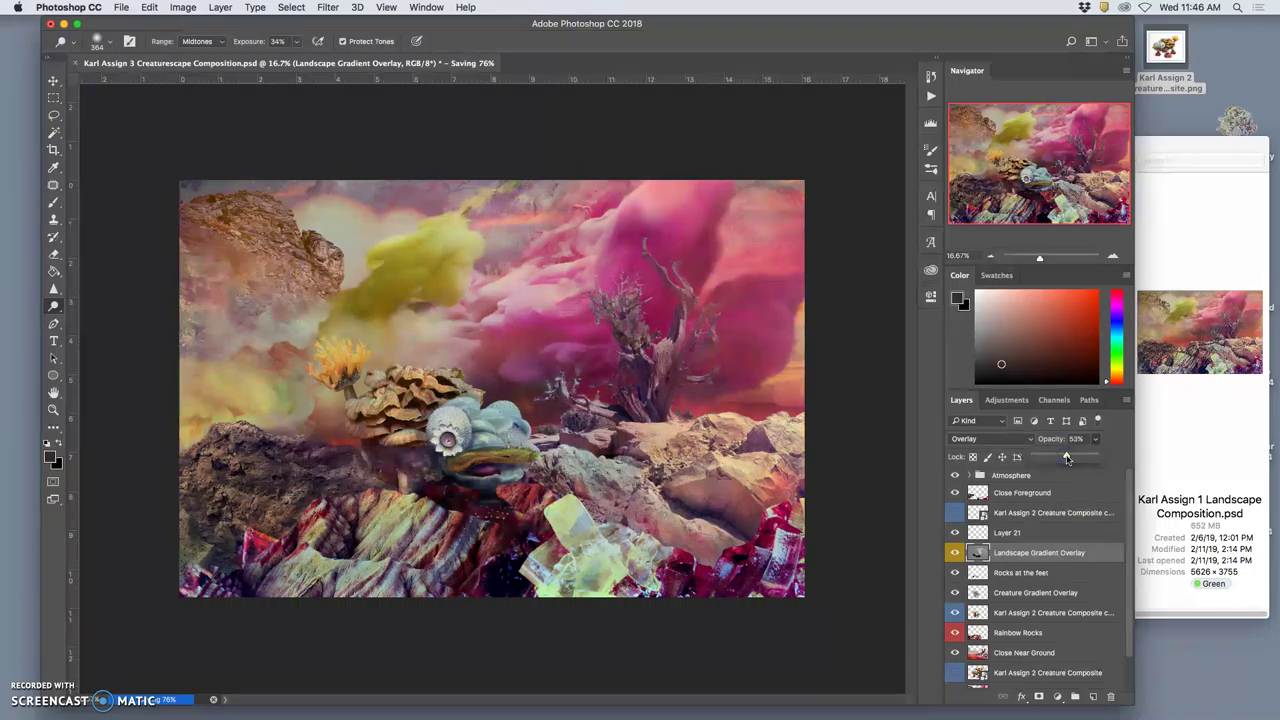
mouse_move(1056, 458)
left_mouse_down()
mouse_move(1038, 457)
mouse_move(1071, 457)
left_mouse_up()
left_click_drag(1063, 457, 1060, 457)
left_click(955, 553)
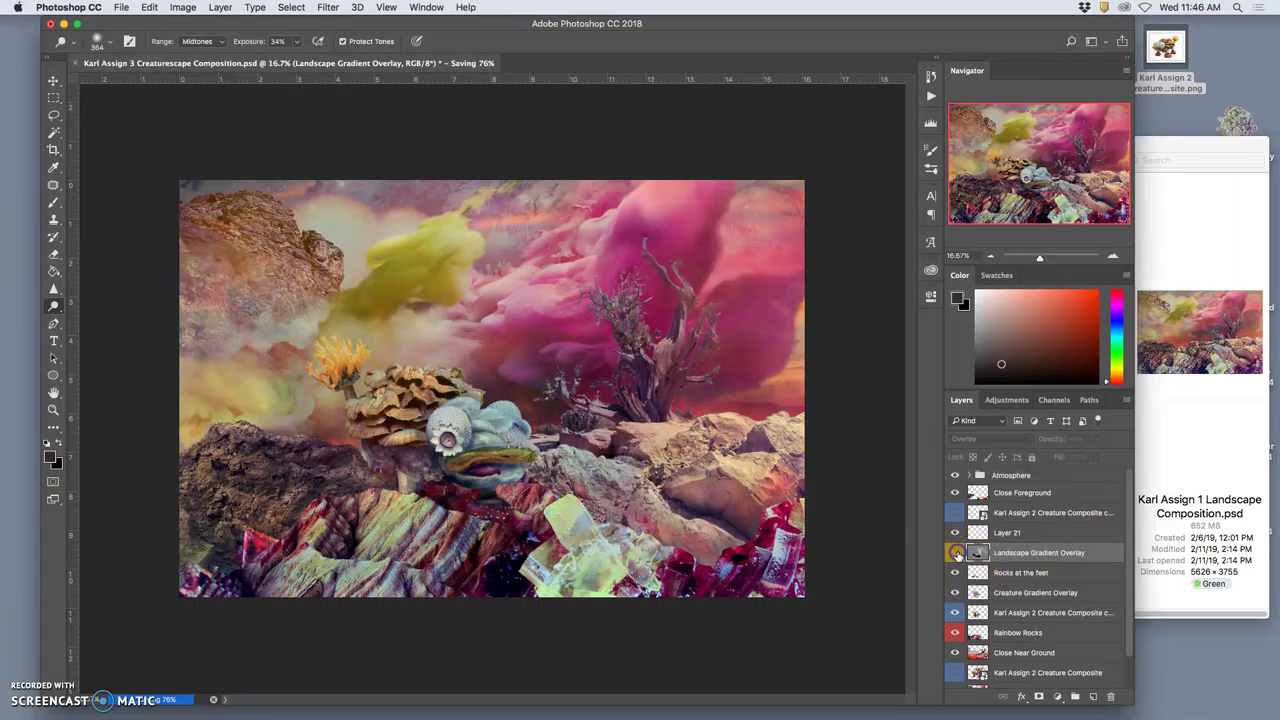
left_click(955, 553)
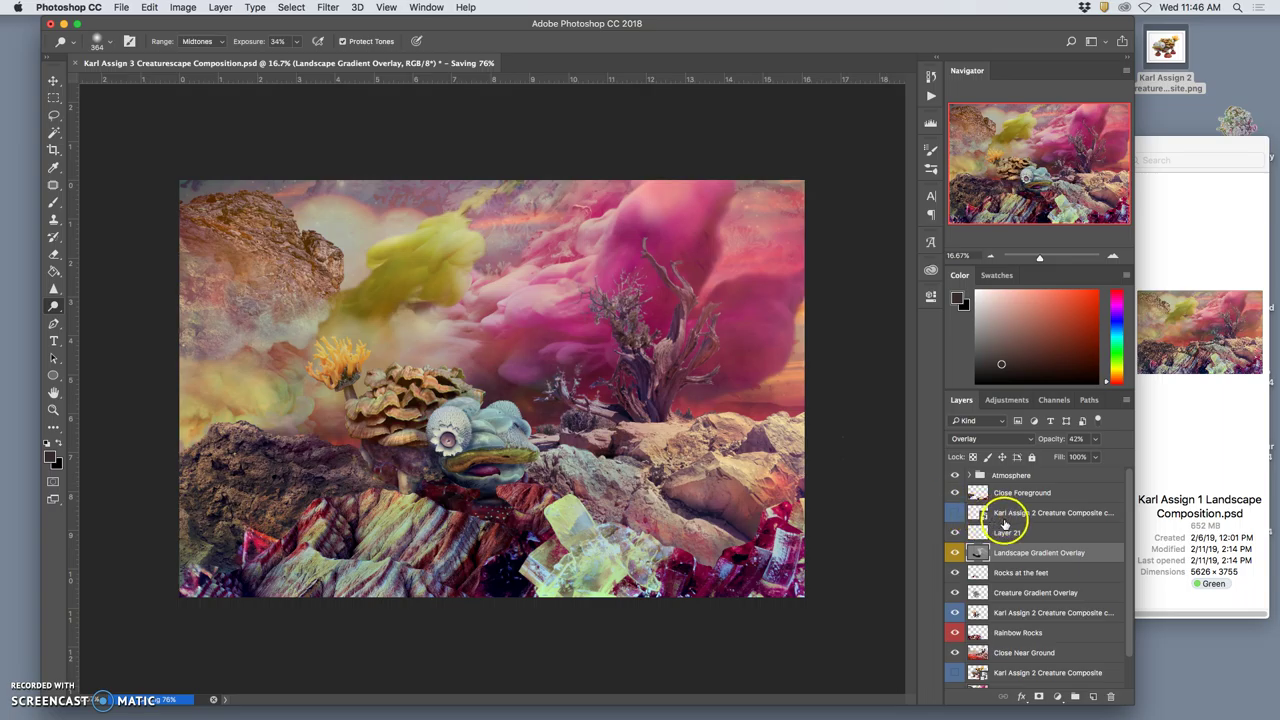
Compare the composition with the Atmosphere group and its abstract-3952200 layers, Layer 15 and Layer 20 switched off and on
left_click(956, 476)
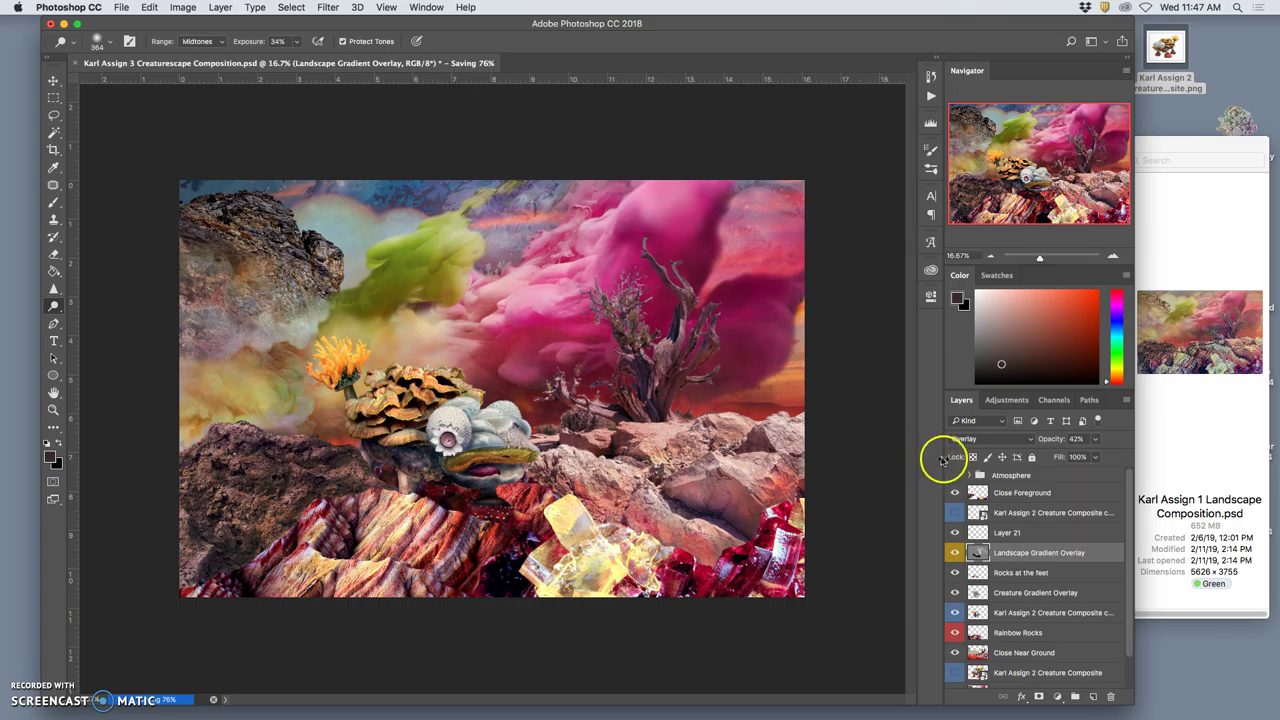
left_click(953, 476)
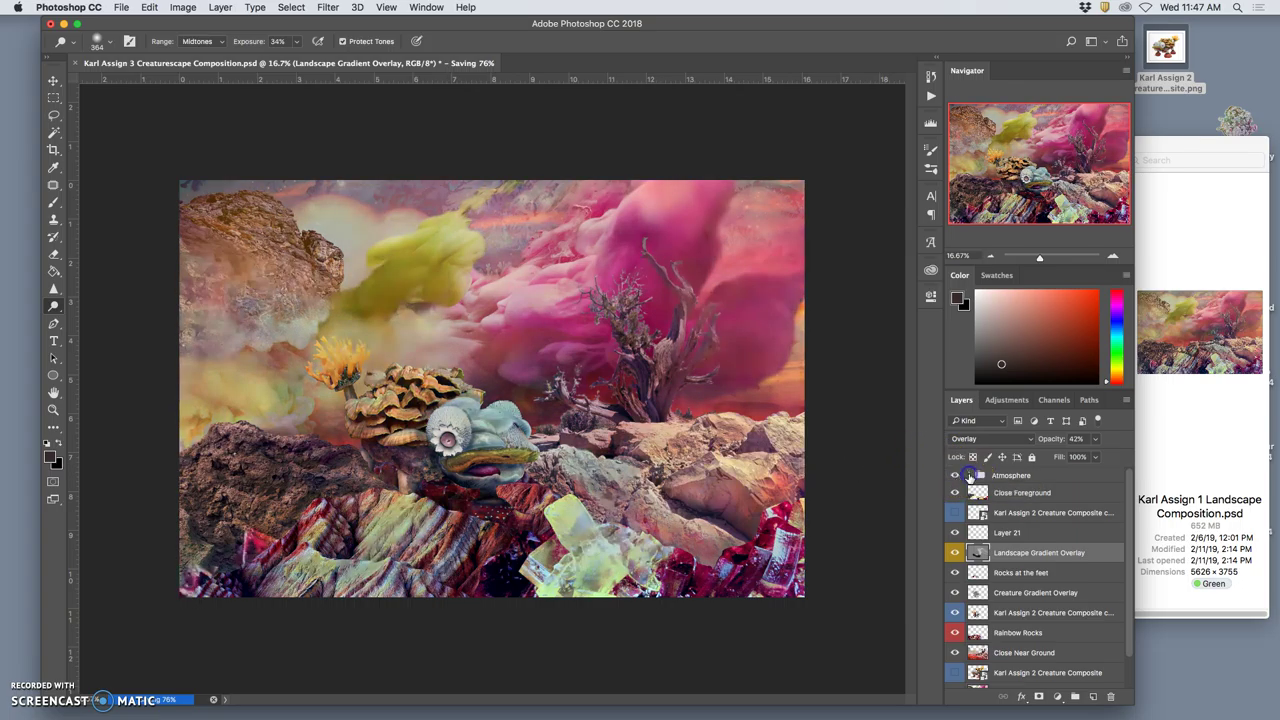
left_click(969, 476)
left_click(954, 534)
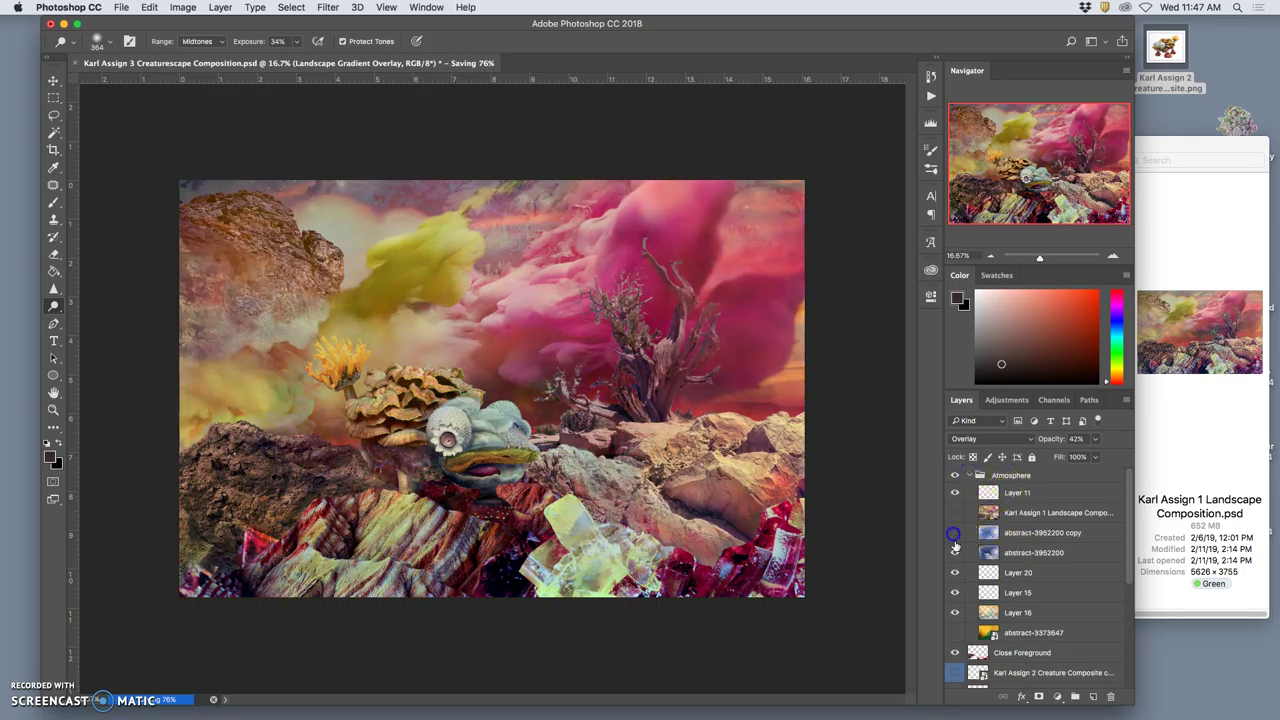
left_click(956, 553)
left_click(955, 592)
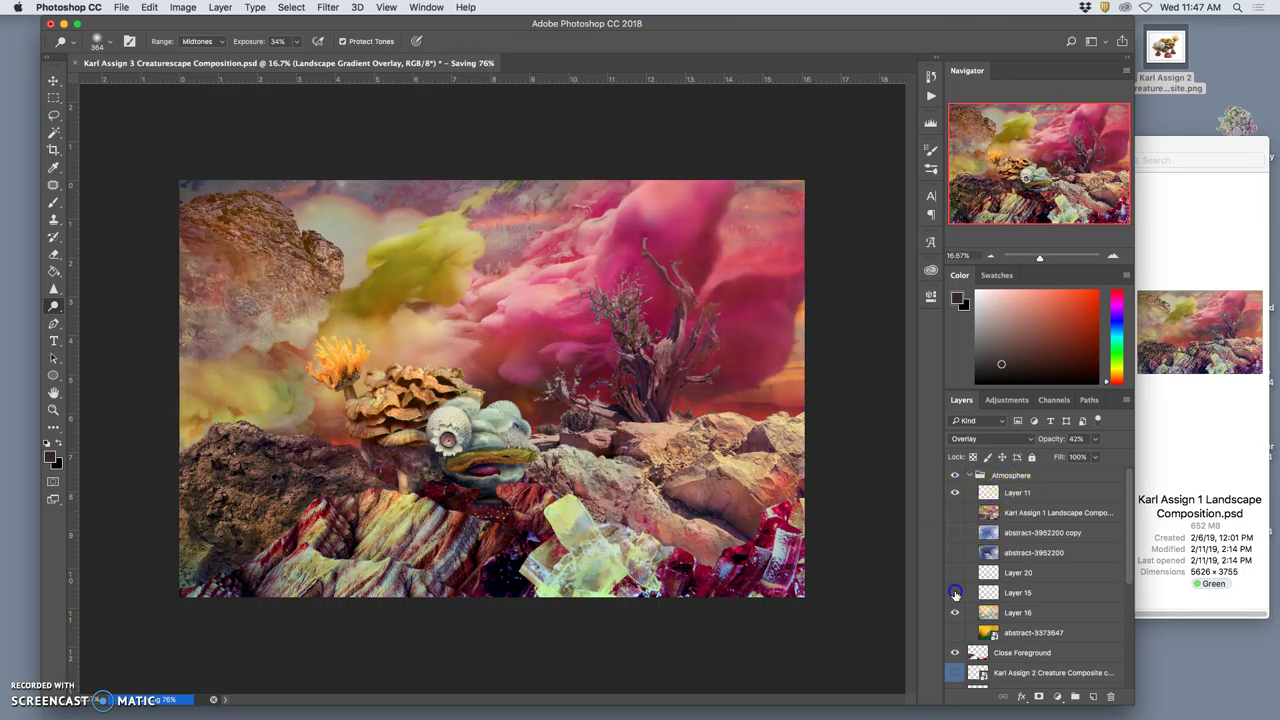
left_click(955, 593)
left_click(954, 574)
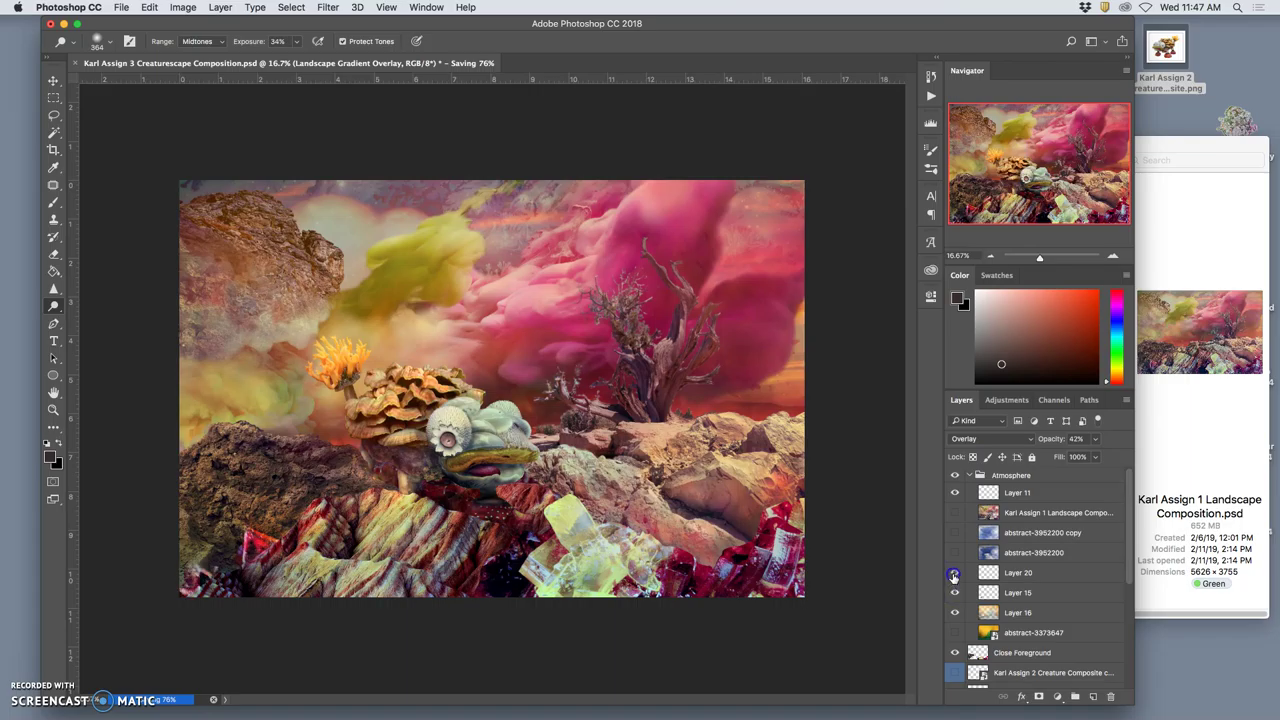
Show the abstract-3373647, abstract-3952200 and abstract-3952200 copy layers in the Atmosphere group
left_click(955, 632)
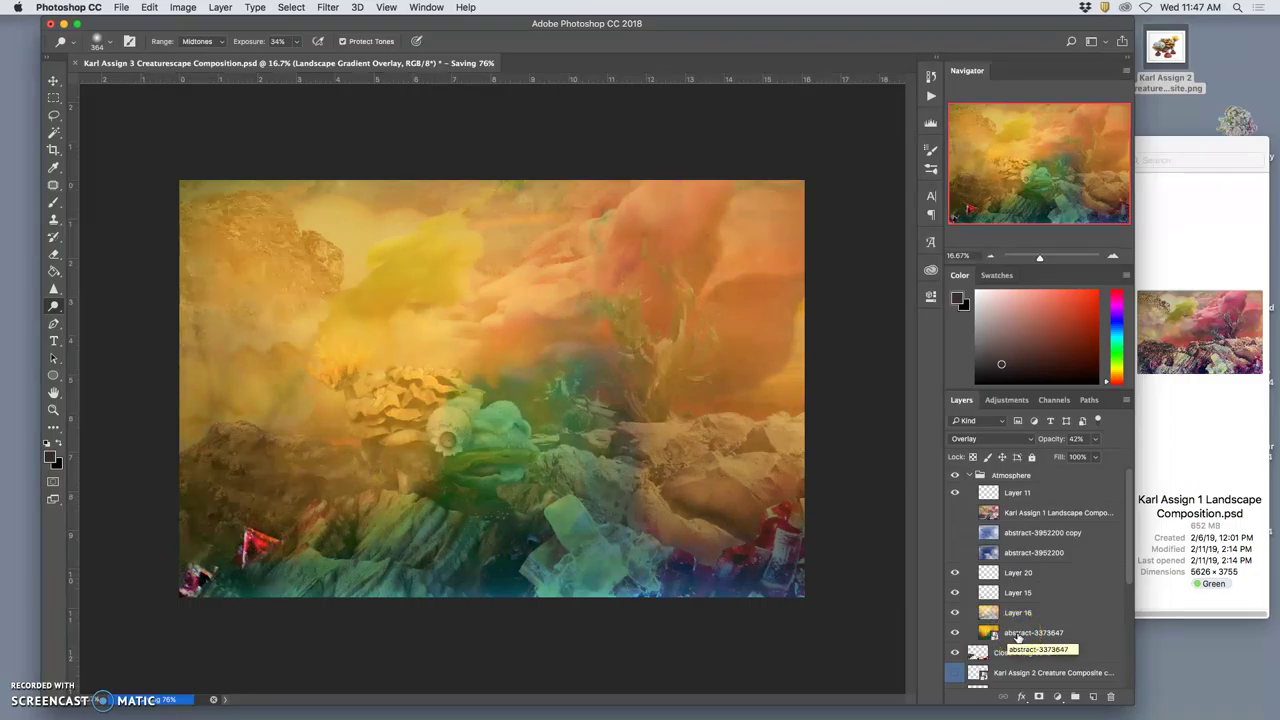
left_click(954, 552)
left_click(954, 533)
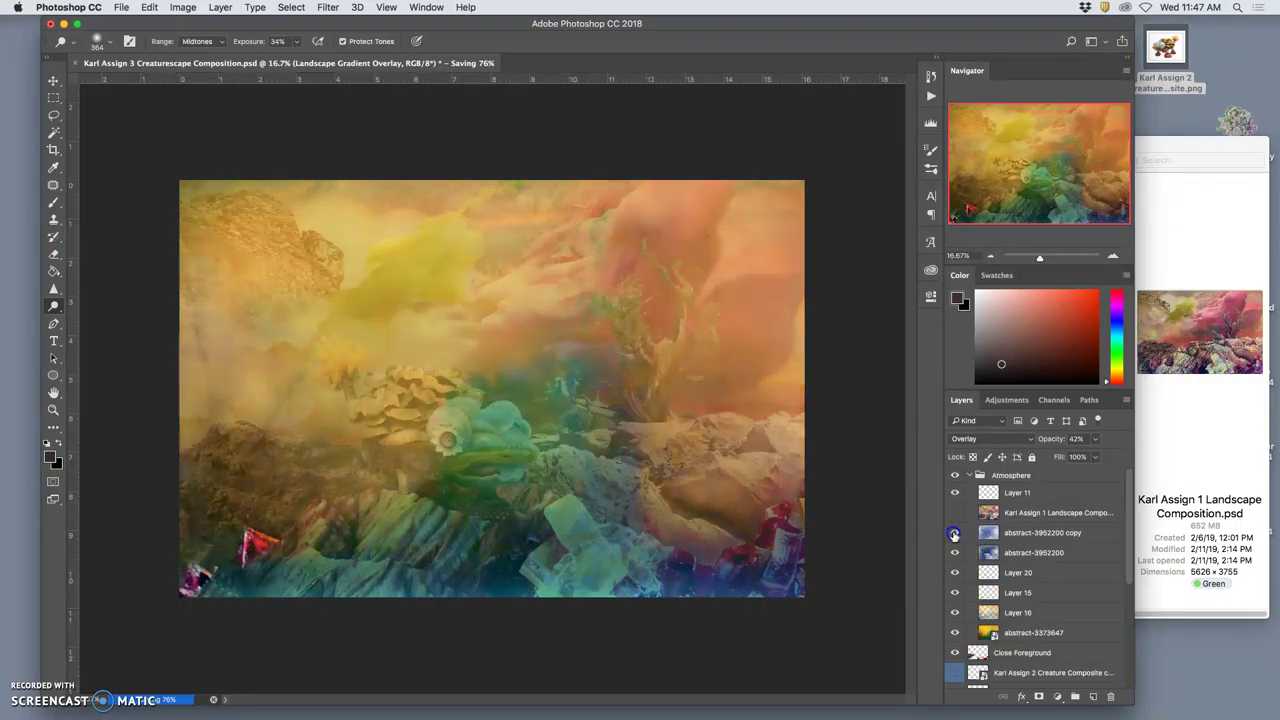
Preview the Assign 1 Landscape Composition layer in the Atmosphere group, then delete it
left_click(954, 512)
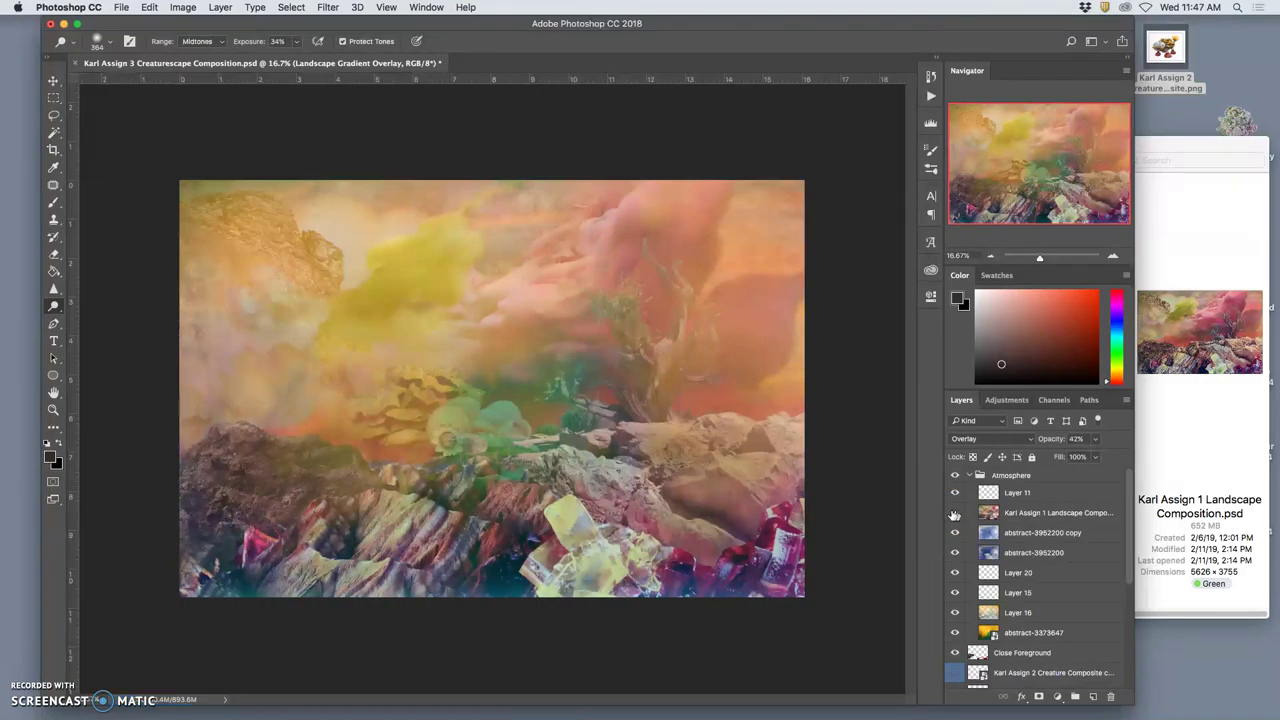
left_click(954, 512)
left_click(1046, 514)
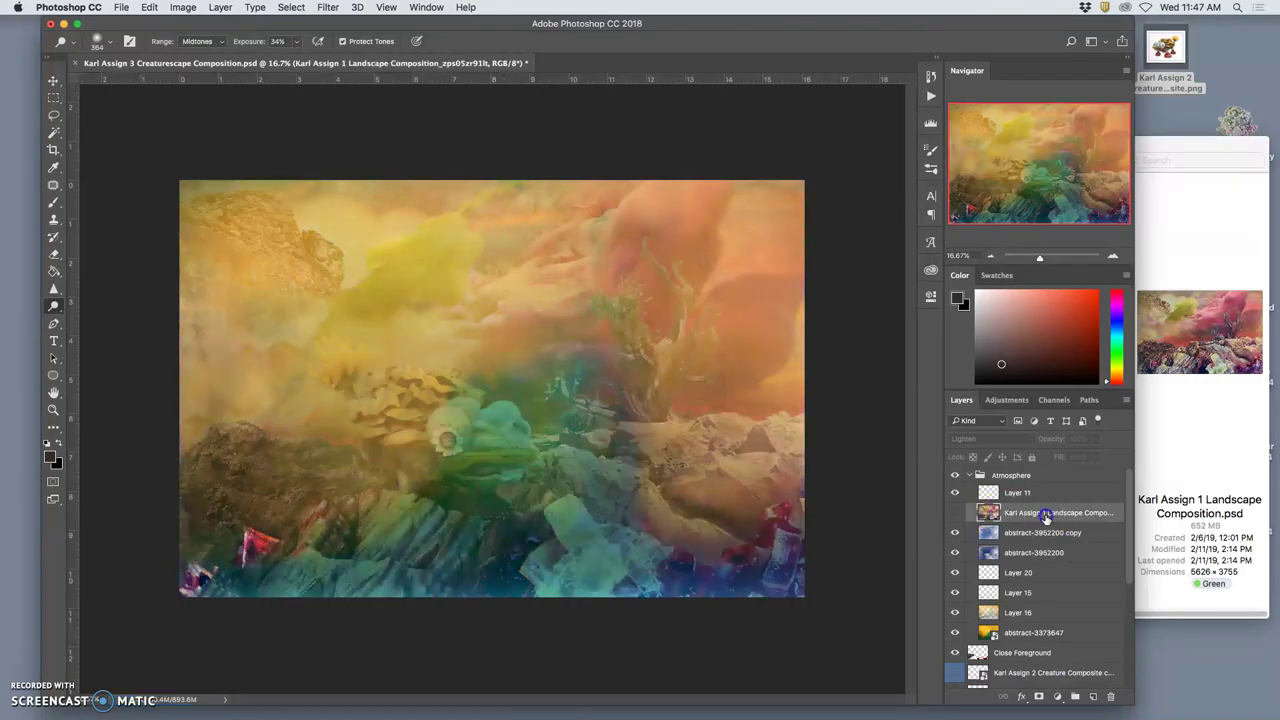
key("BackSpace")
Compare the composition with Layer 11, the whole Atmosphere group and the abstract-3373647 layer off and on
left_click(955, 494)
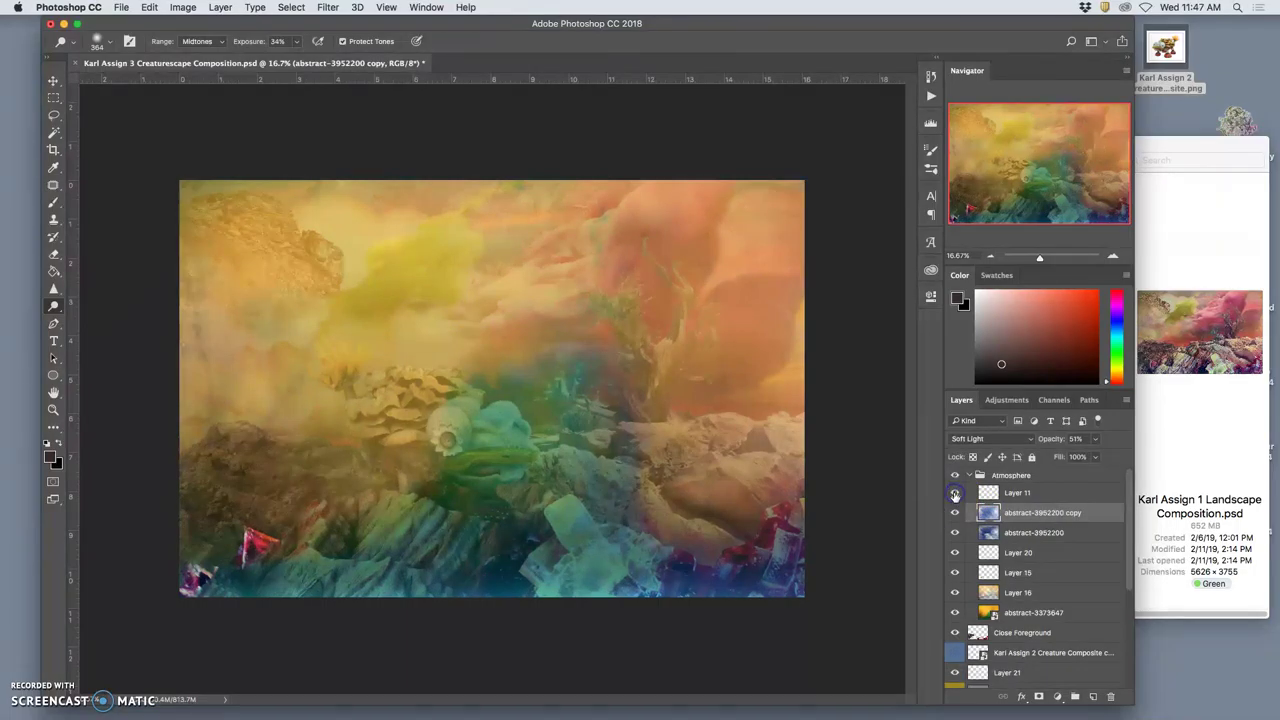
left_click(954, 476)
left_click(954, 476)
left_click(955, 613)
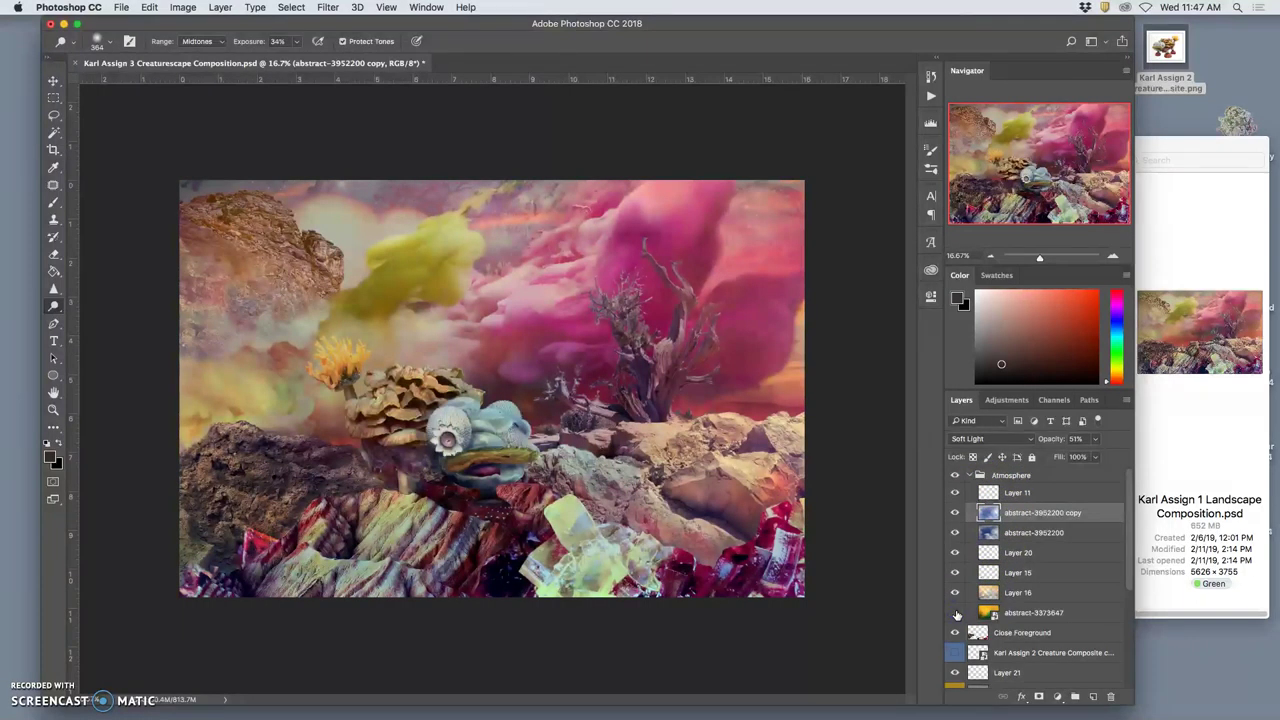
left_click(955, 613)
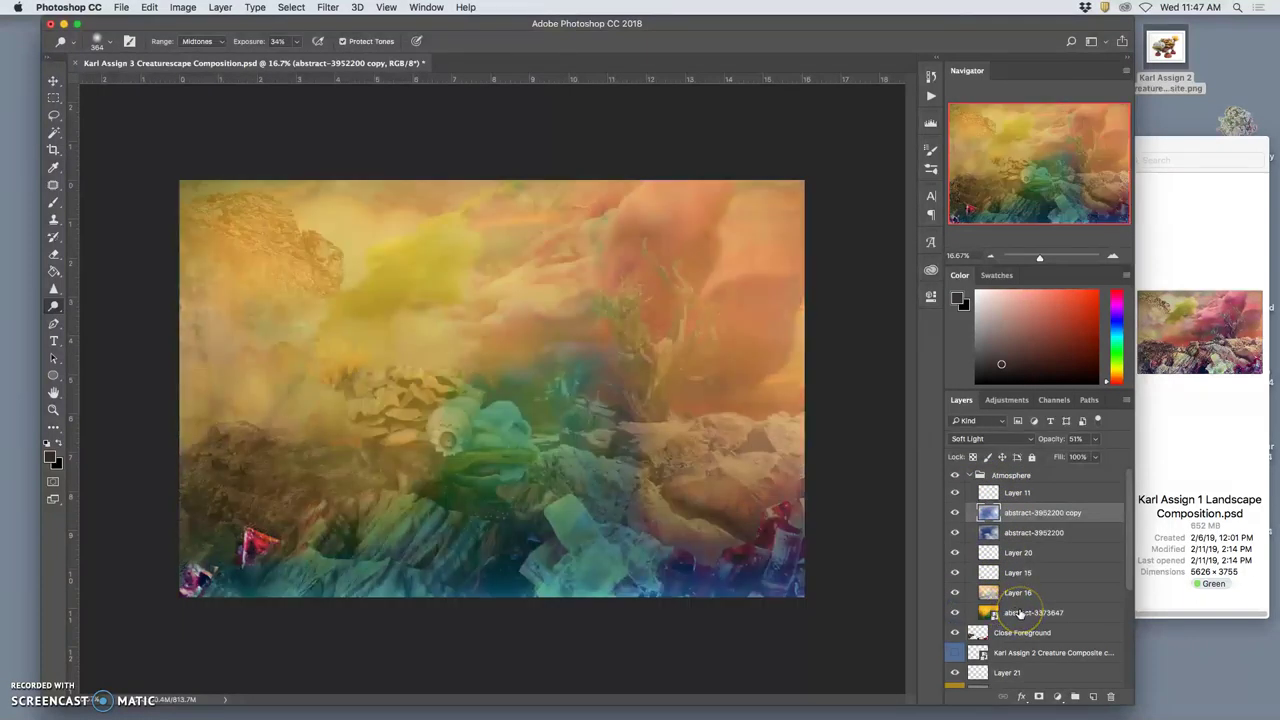
Lower the abstract-3373647 layer's opacity to 18%, checking its effect together with Layer 16
left_click(1020, 613)
left_click(1095, 438)
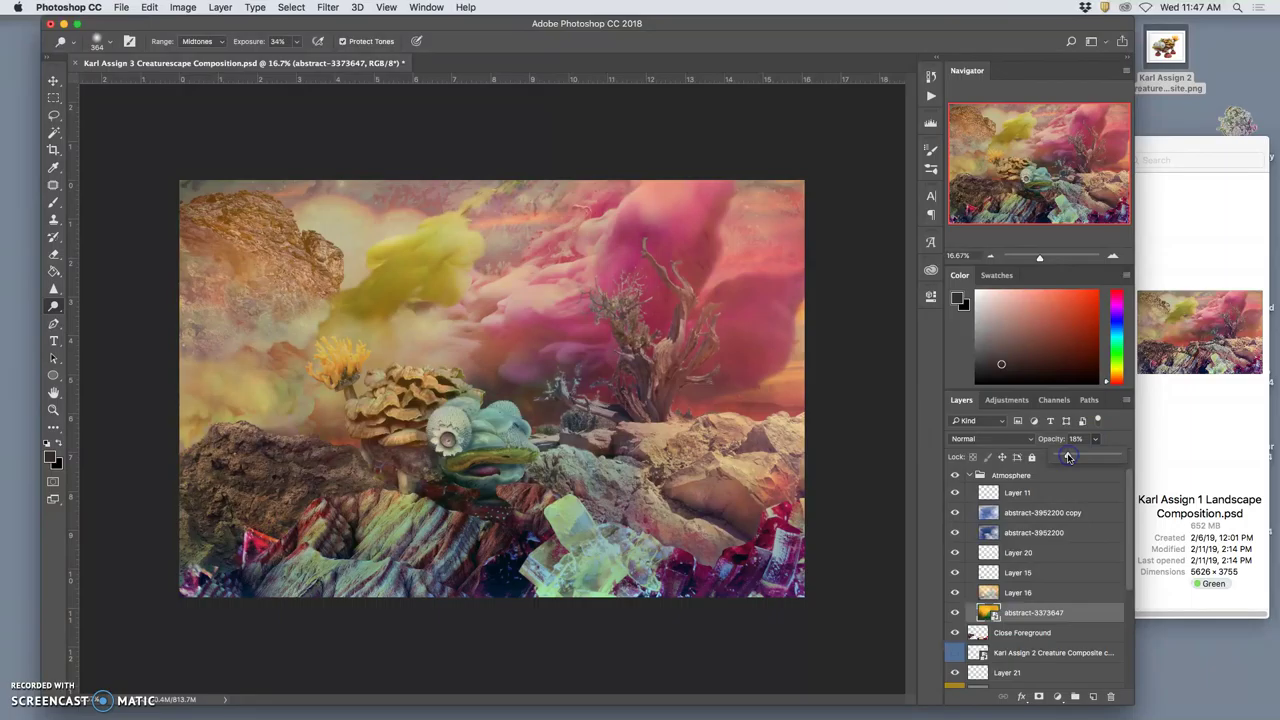
left_click_drag(1068, 456, 1070, 457)
left_click(955, 593)
left_click(955, 593)
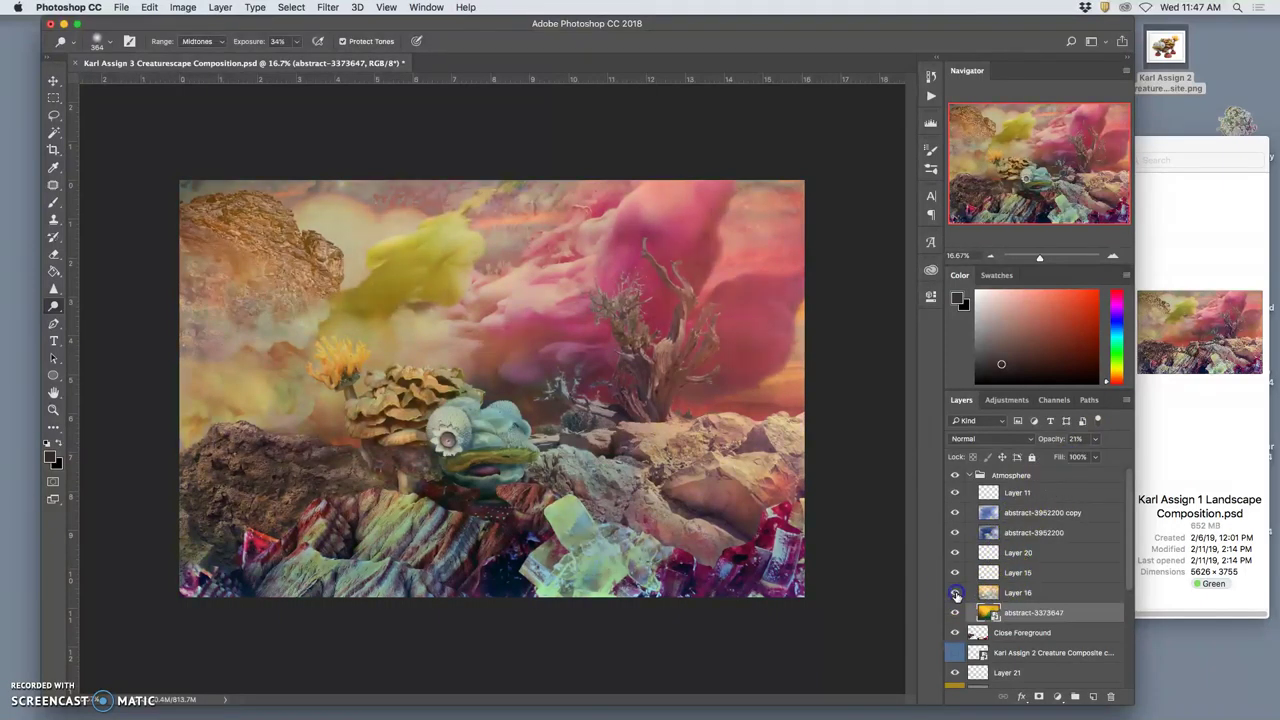
left_click(993, 593)
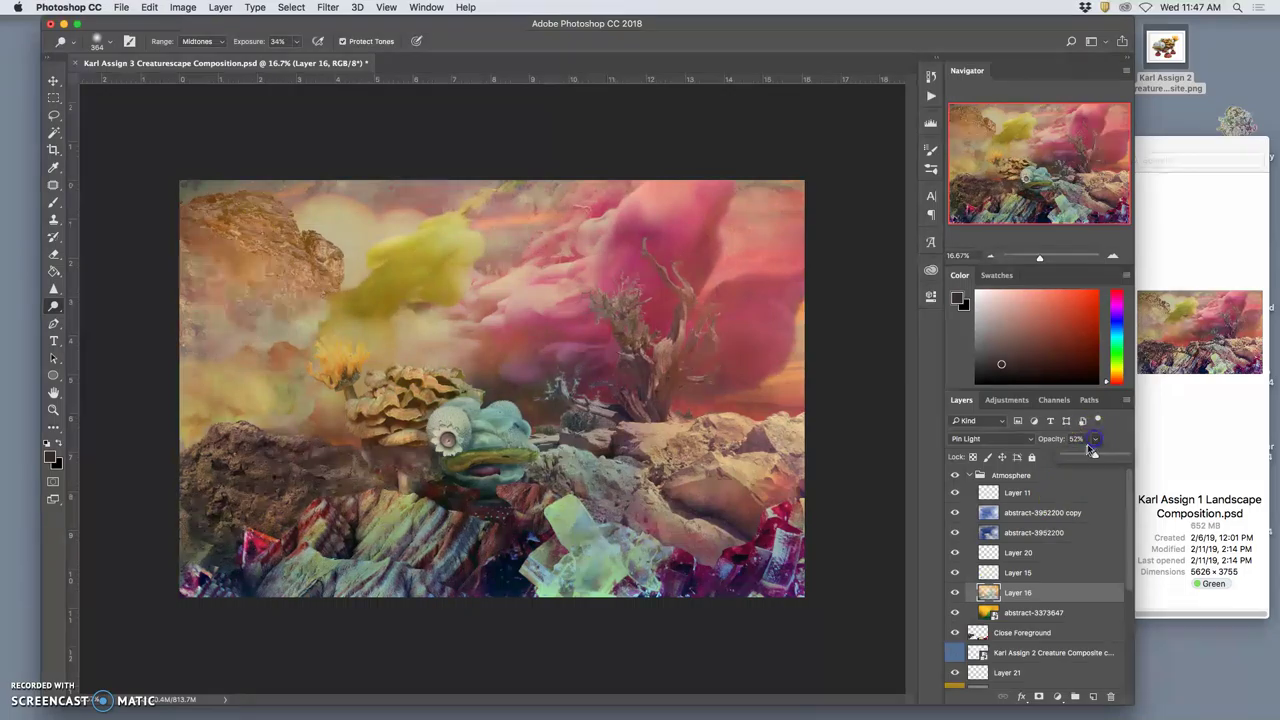
left_click(1040, 612)
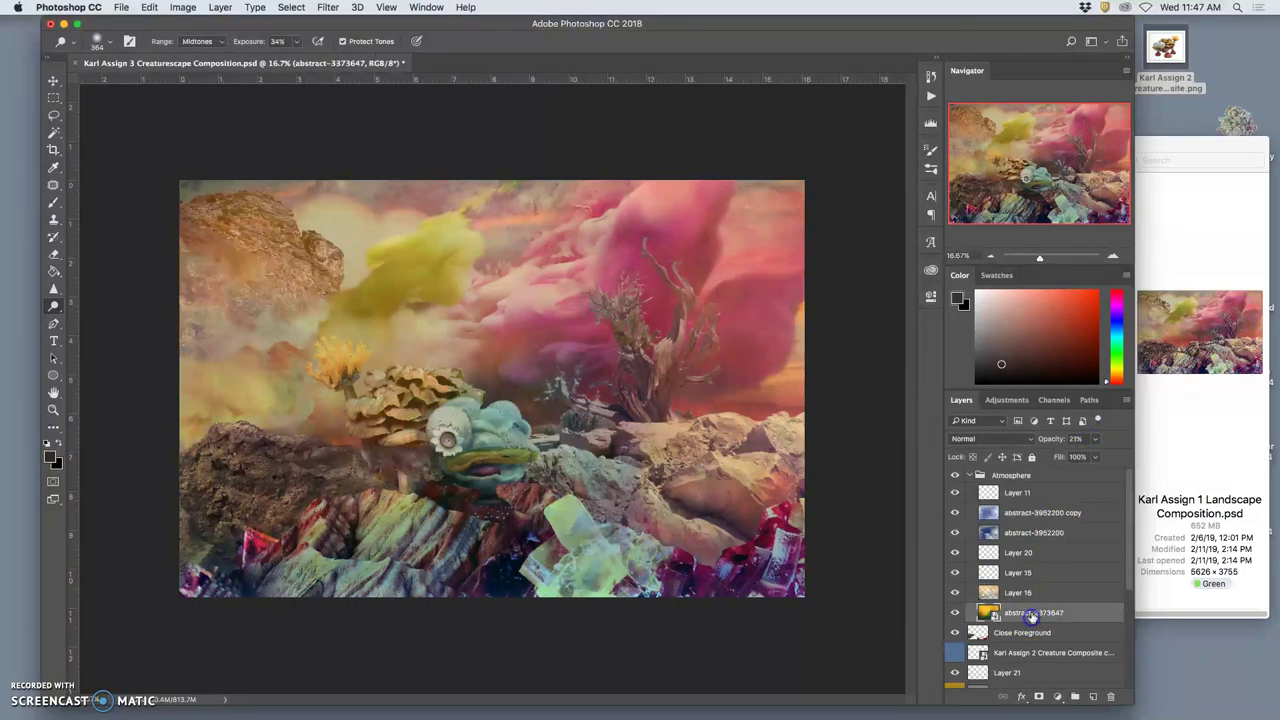
left_click(1095, 439)
left_click_drag(1075, 456, 1070, 456)
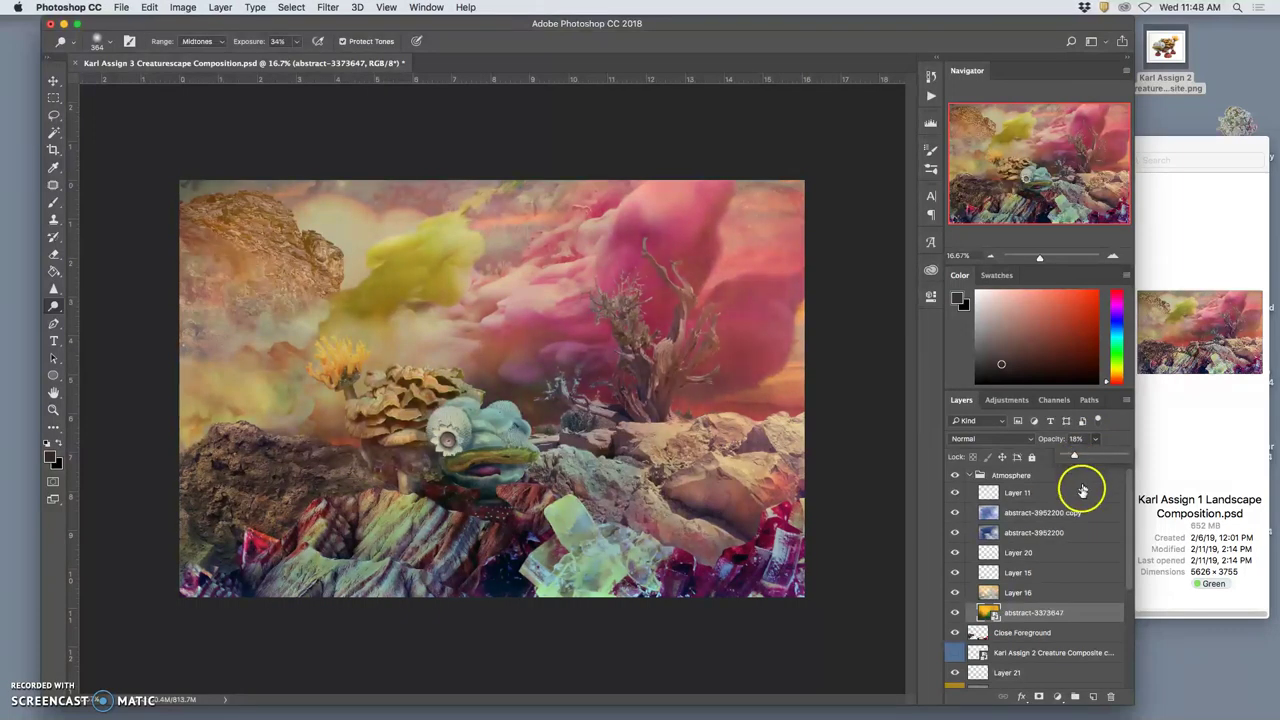
Compare the composition with the abstract-3952200 layer and its copy off and on
left_click(955, 533)
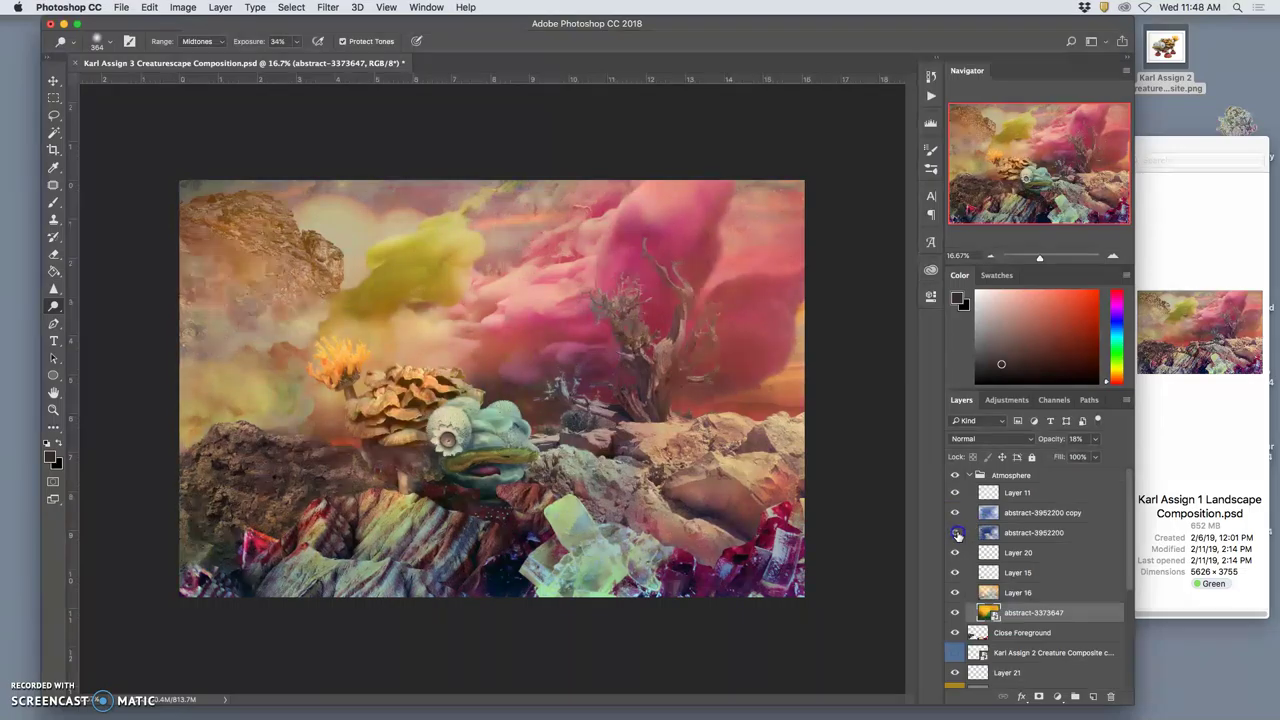
left_click(955, 512)
left_click(956, 512)
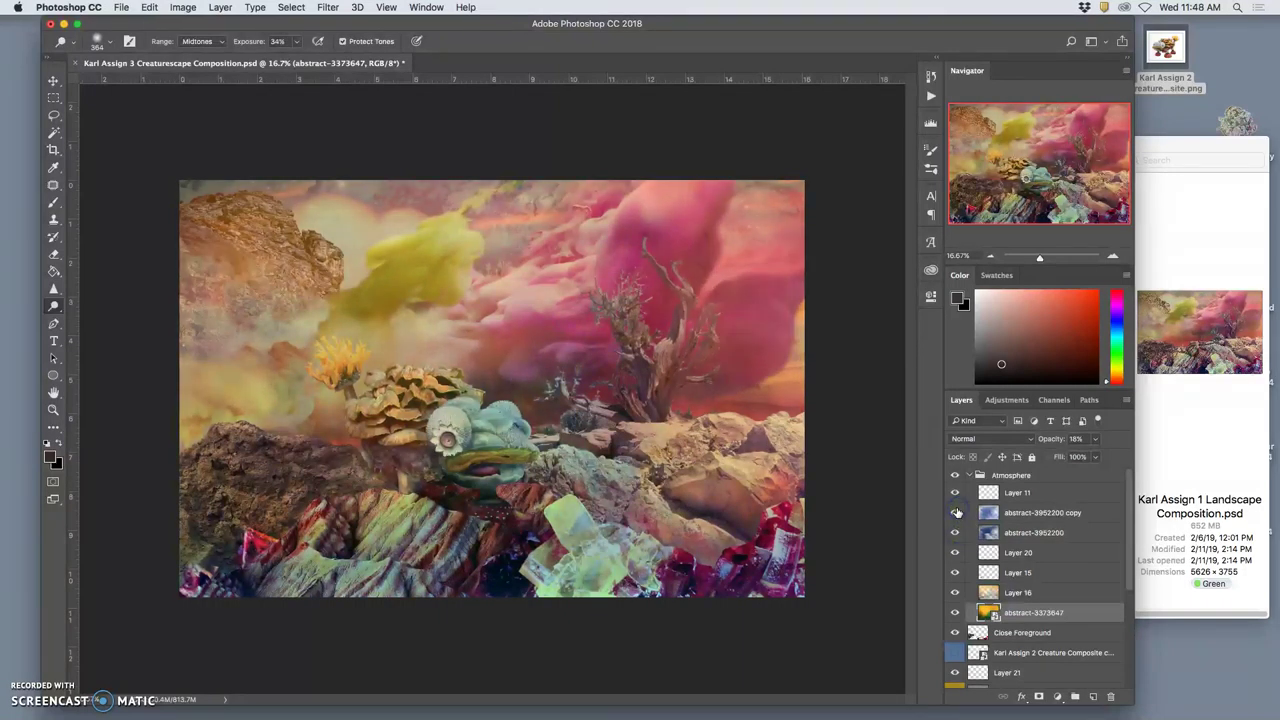
Lasso a smoke-shaped area from the creature's mouth up to the tree on the abstract-3952200 layer and copy it to a new layer
left_click(1008, 535)
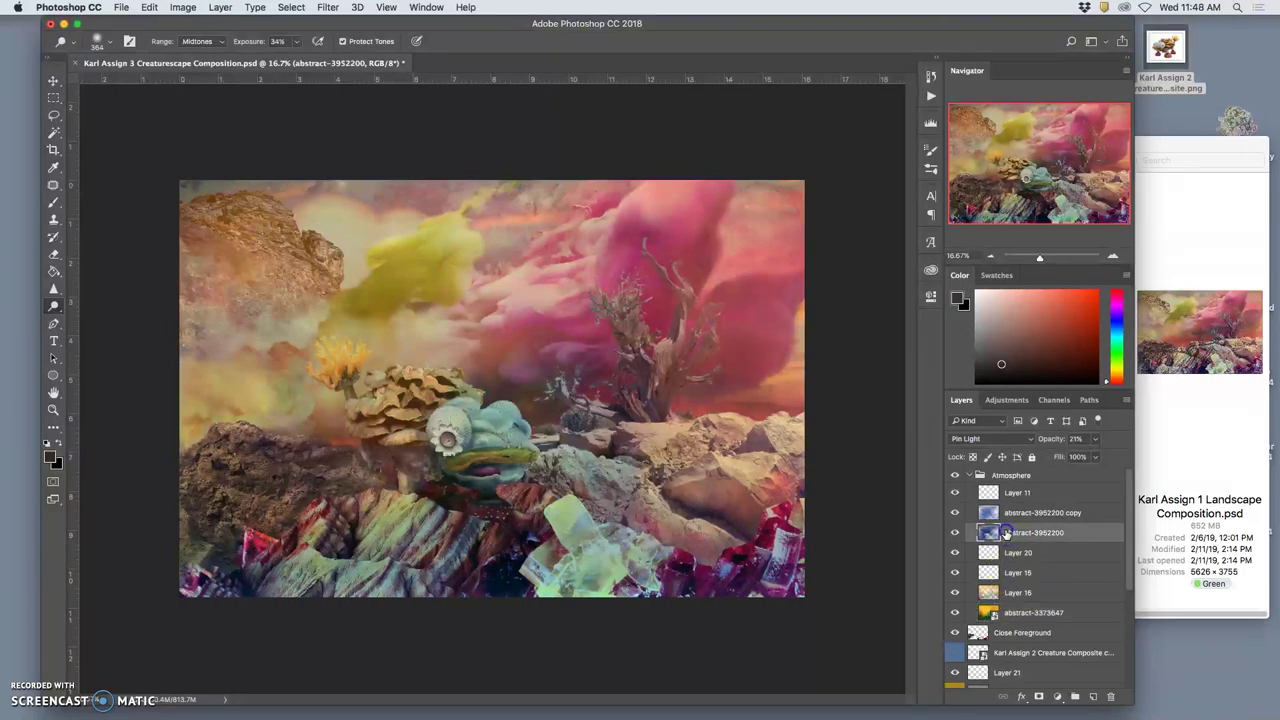
left_click(54, 115)
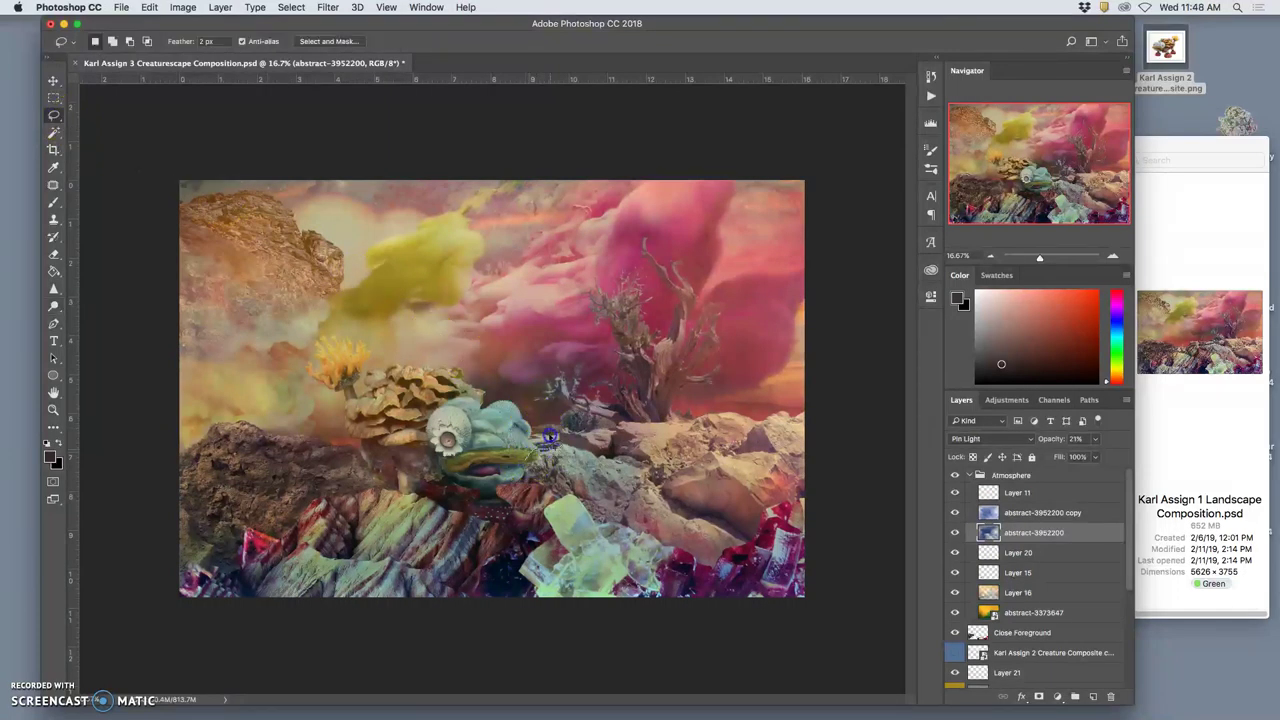
mouse_move(608, 312)
left_mouse_down()
mouse_move(662, 335)
mouse_move(643, 389)
left_mouse_up()
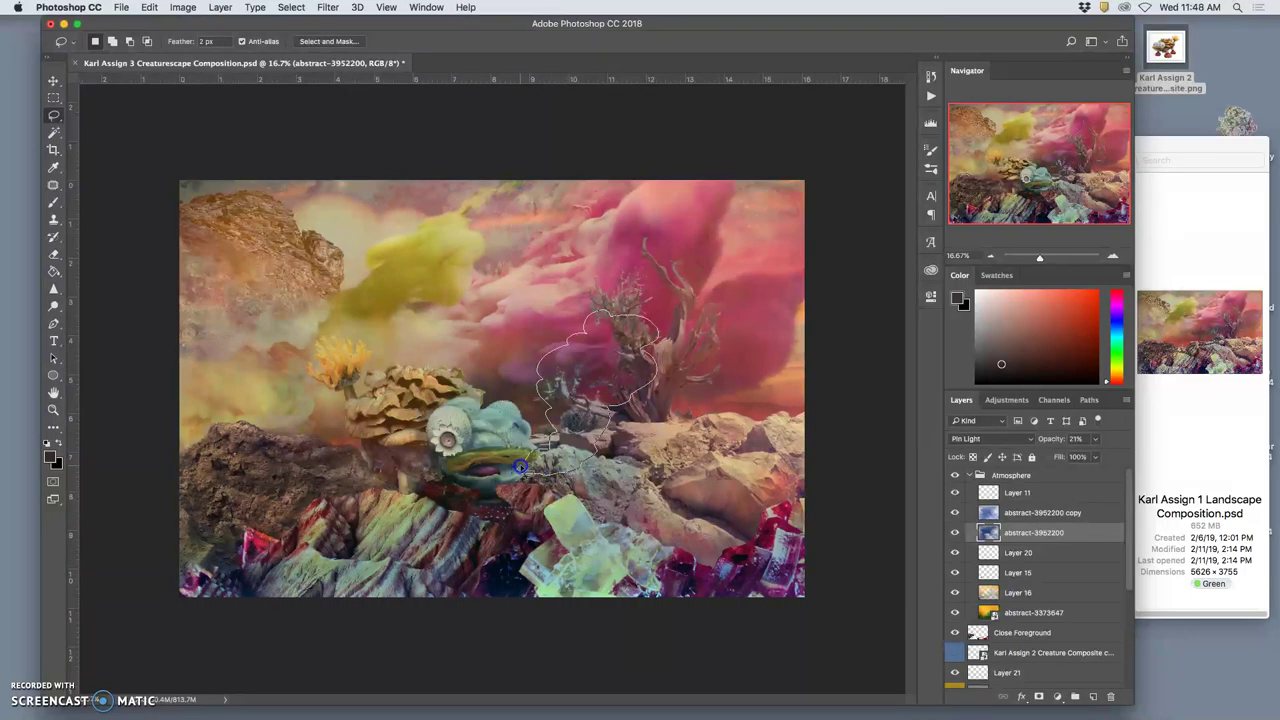
left_click_drag(519, 467, 524, 468)
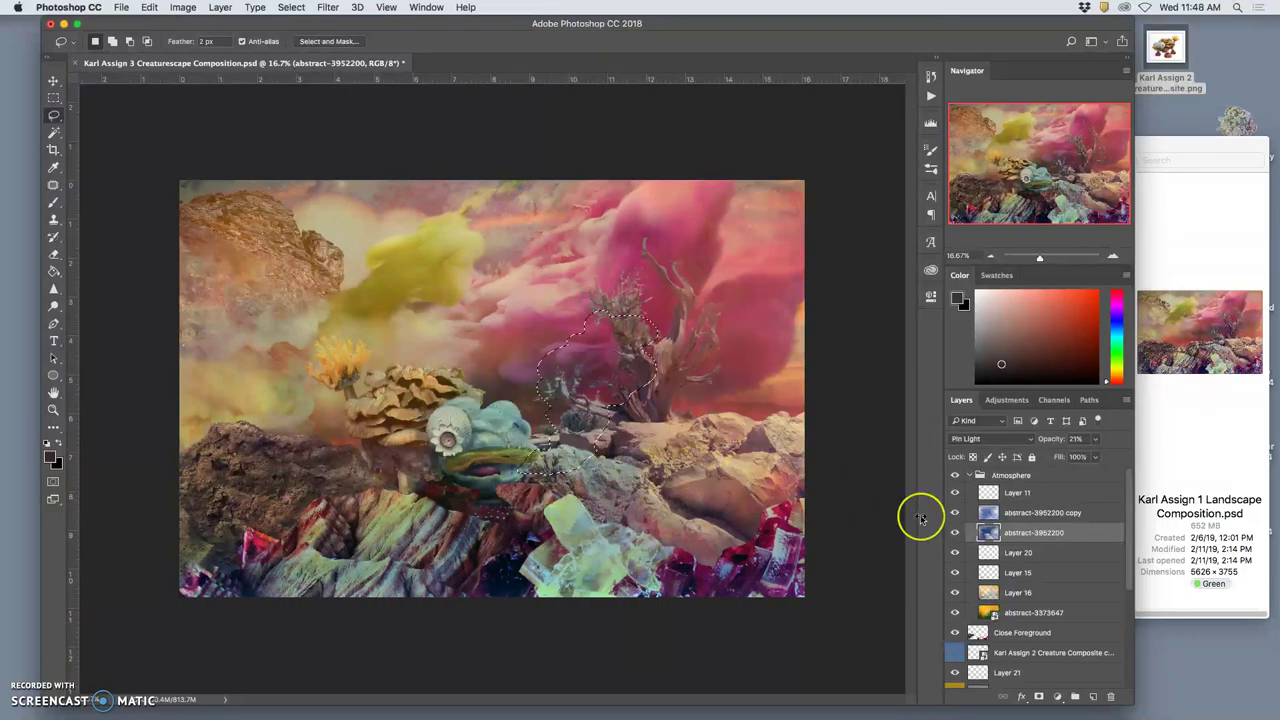
key("super+j")
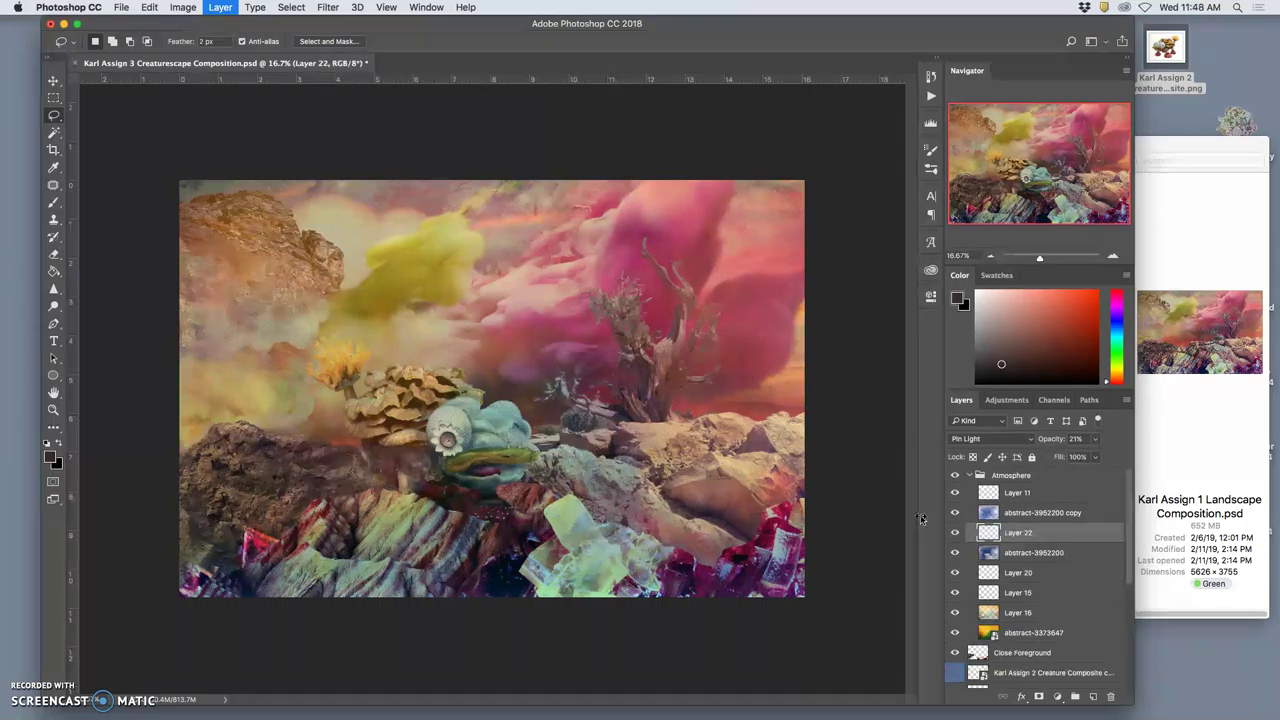
Raise the copied smoke layer's opacity to 100% and set its blend mode to Normal after trying Overlay
left_click(1095, 439)
left_click_drag(1121, 457, 1157, 451)
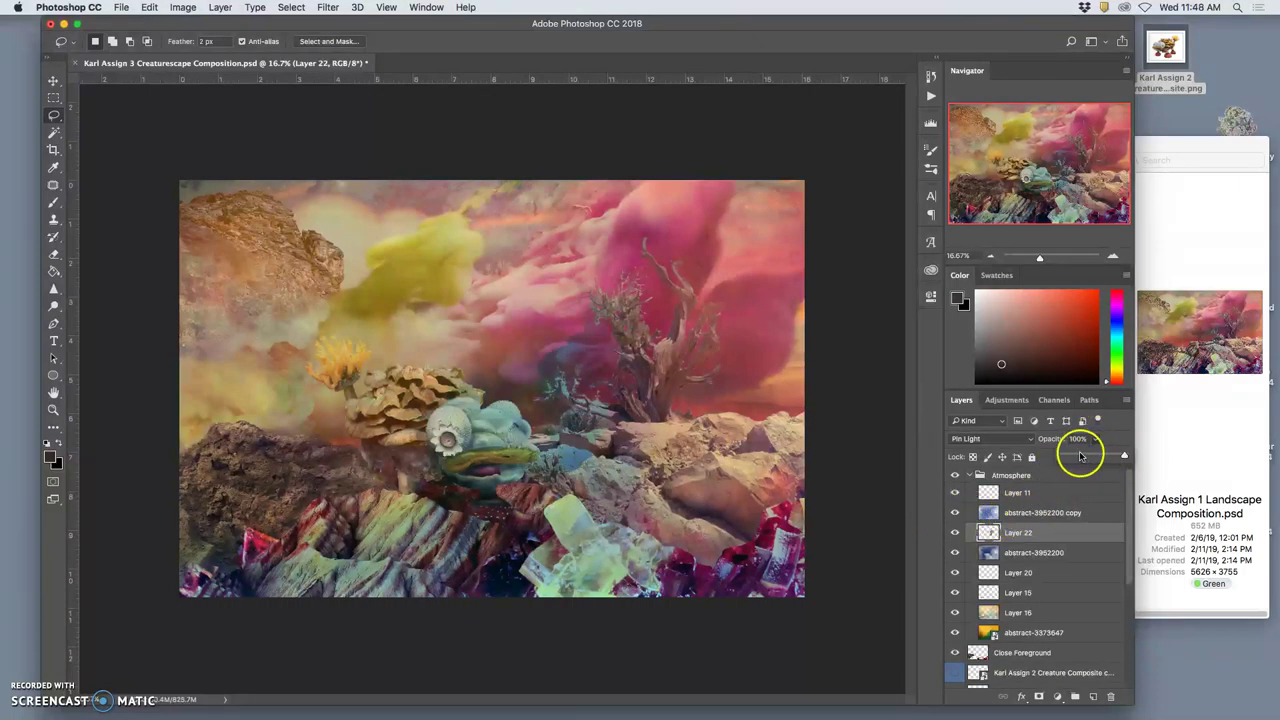
left_click(1005, 438)
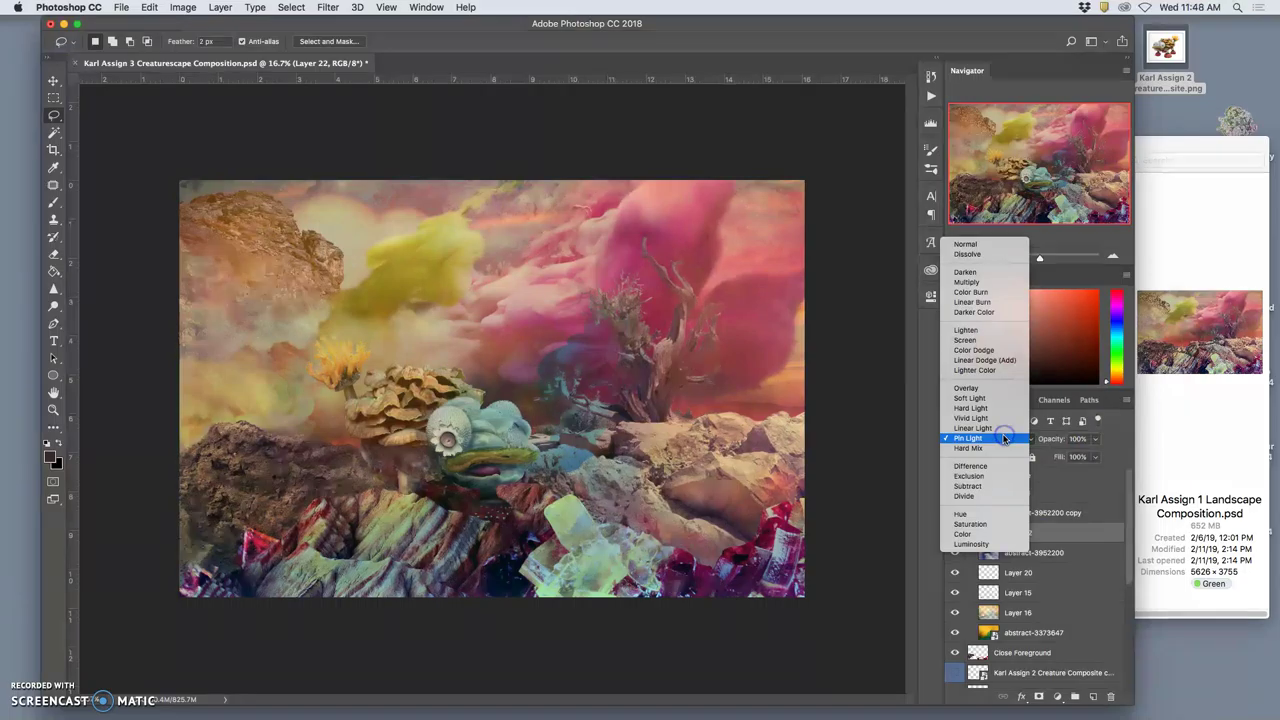
left_click(984, 388)
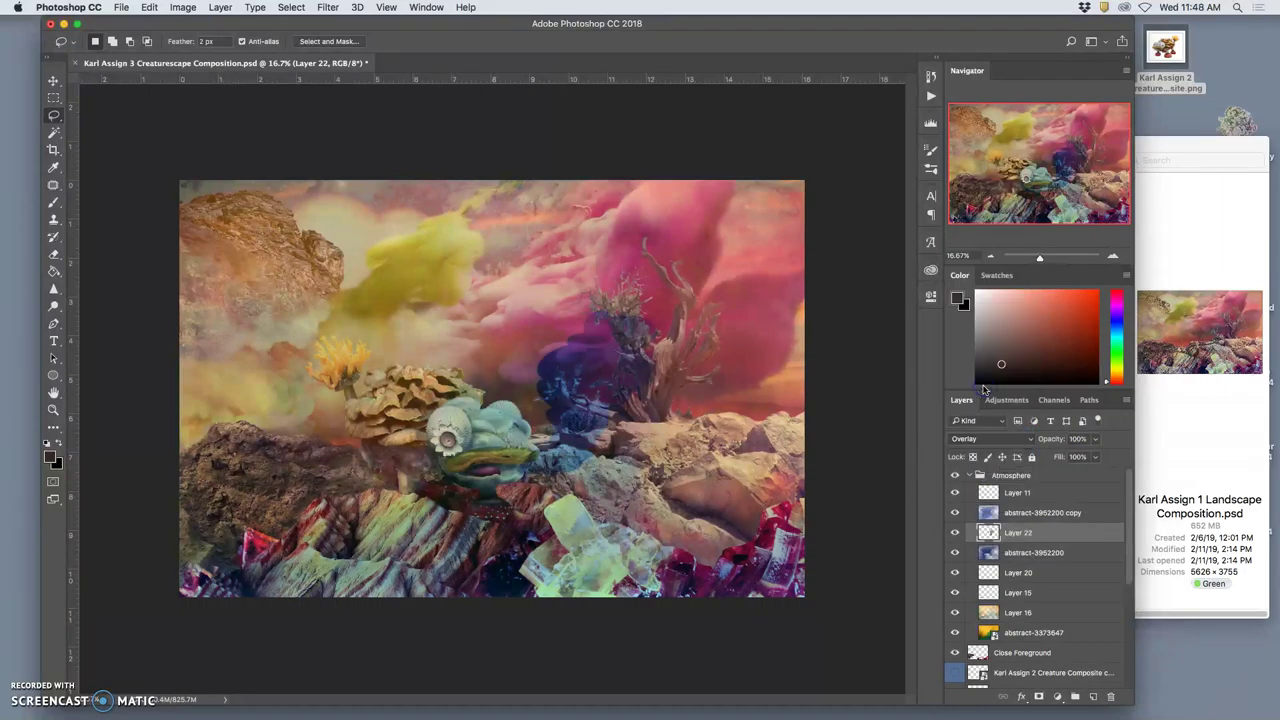
left_click(987, 437)
left_click(970, 296)
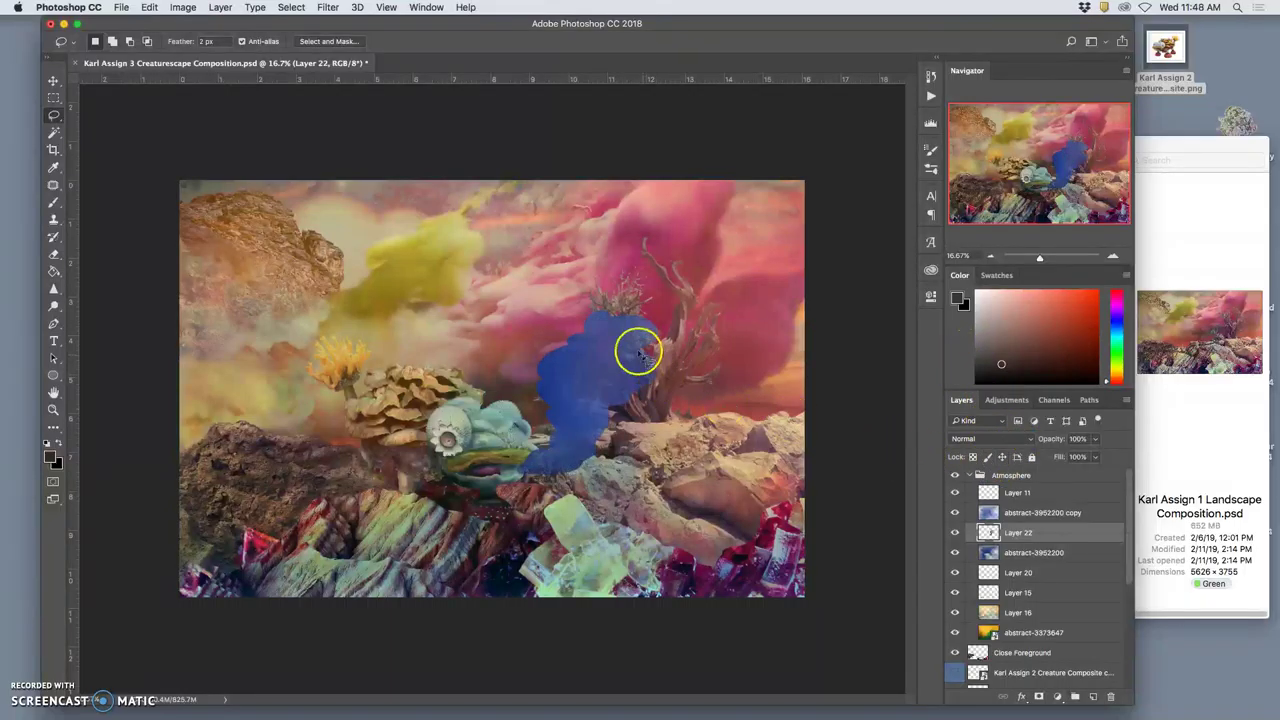
Apply Levels to the blue smoke layer with input levels 37, 1.00 and 153 and an output black level of 30
left_click(183, 7)
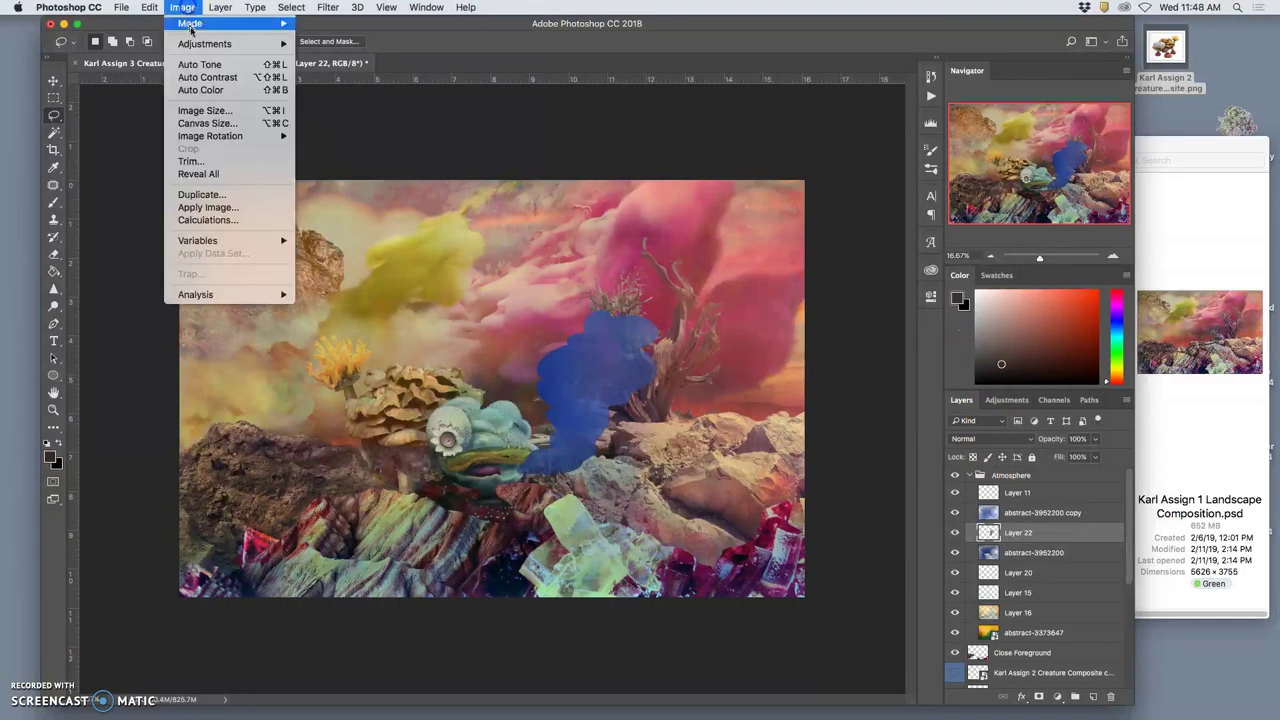
mouse_move(200, 37)
left_click(330, 57)
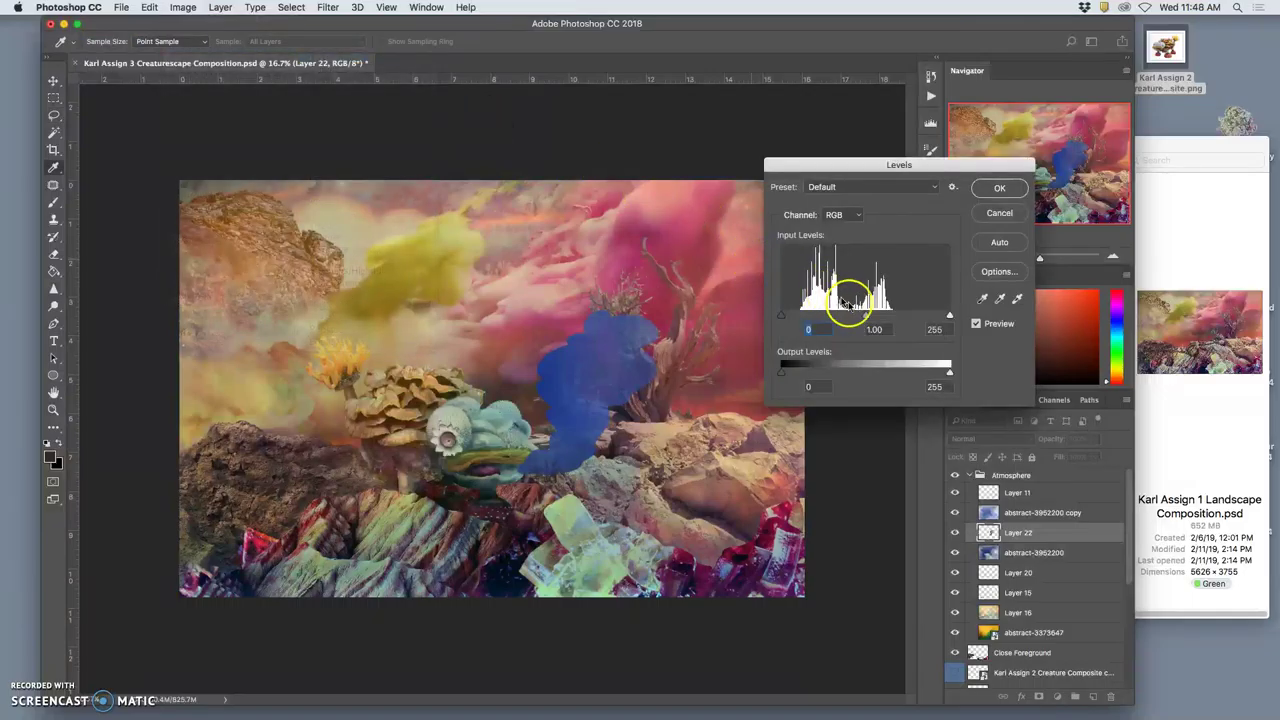
mouse_move(866, 315)
left_mouse_down()
mouse_move(895, 317)
mouse_move(865, 316)
left_mouse_up()
left_click_drag(949, 316, 892, 317)
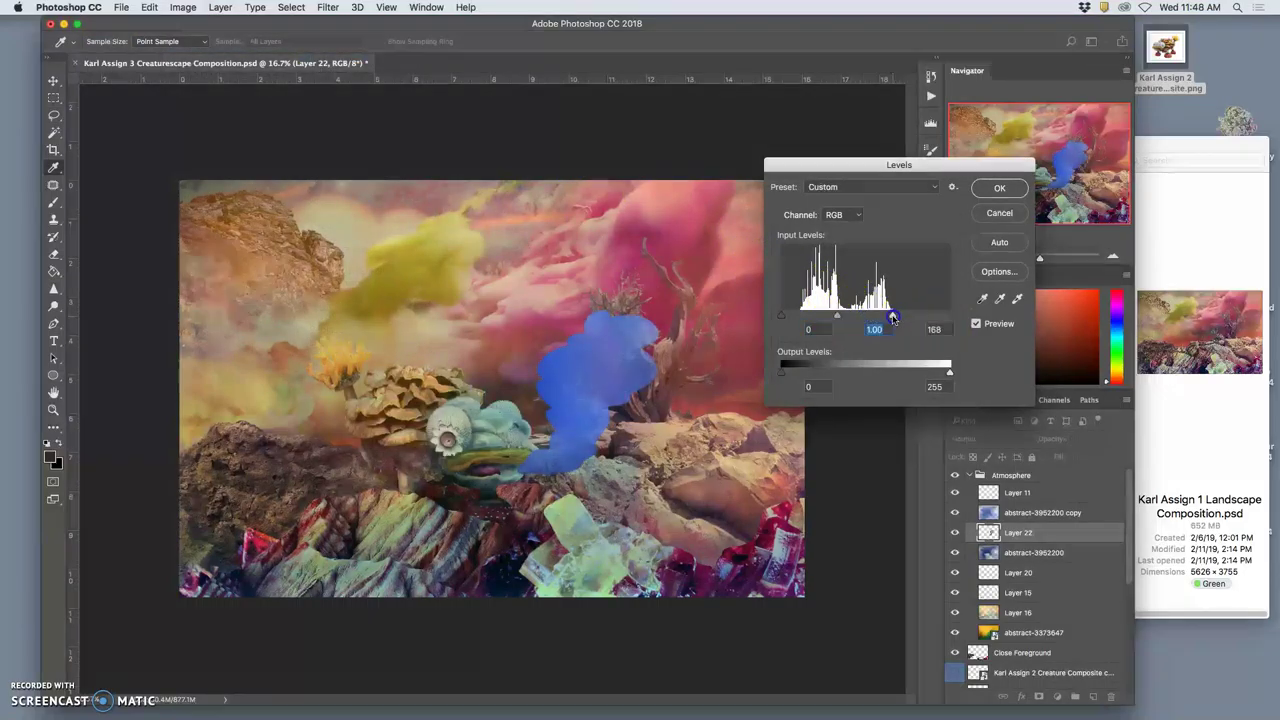
left_click_drag(782, 316, 795, 316)
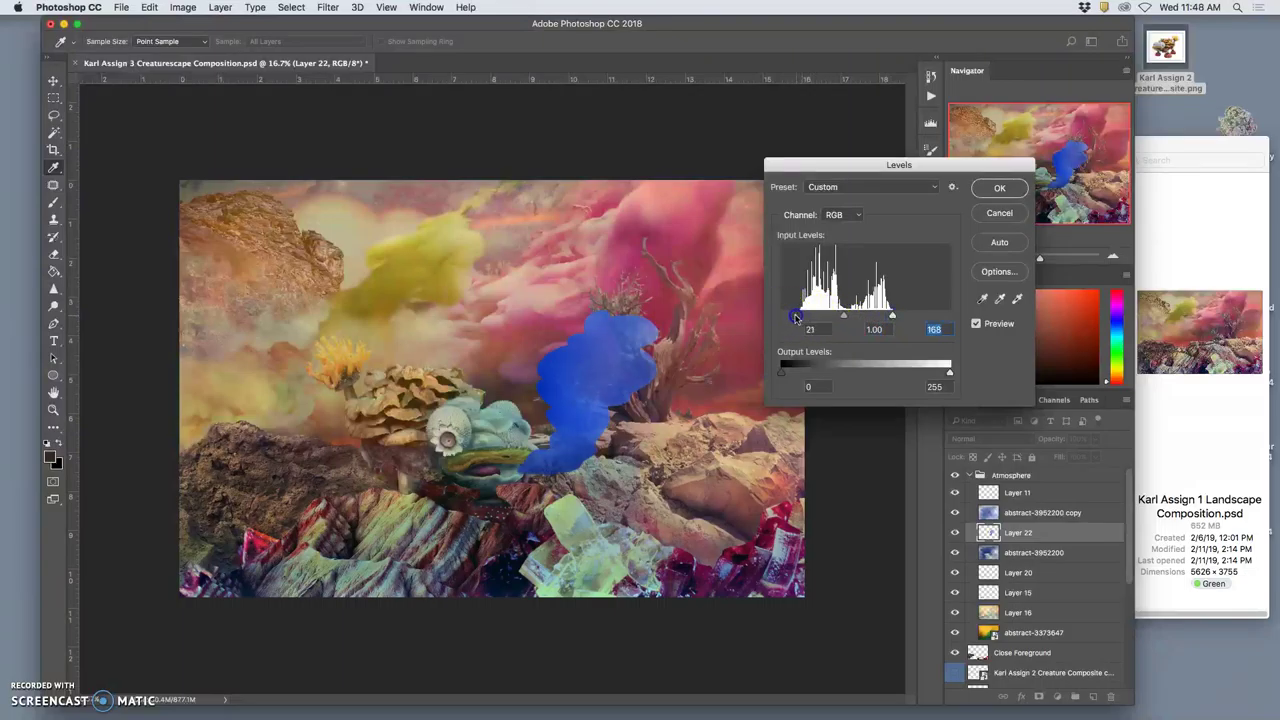
left_click(949, 372)
left_click_drag(782, 372, 801, 373)
left_click_drag(795, 317, 807, 317)
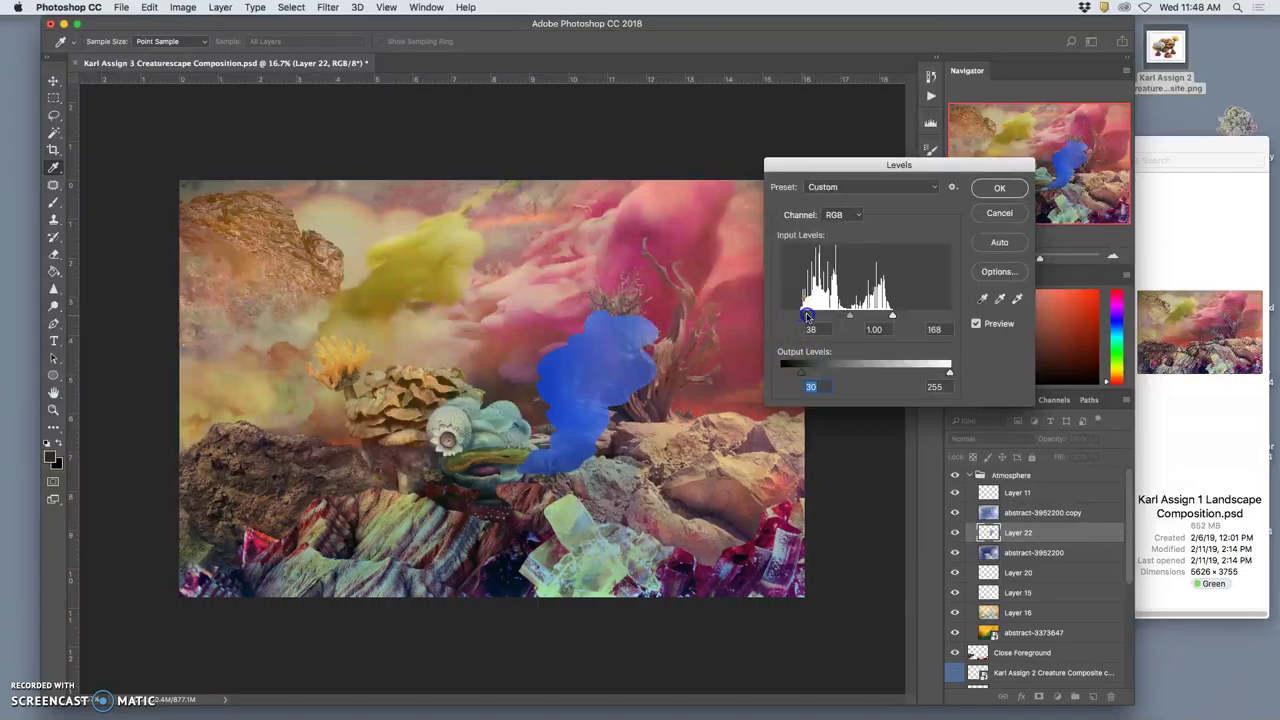
left_click_drag(893, 317, 882, 317)
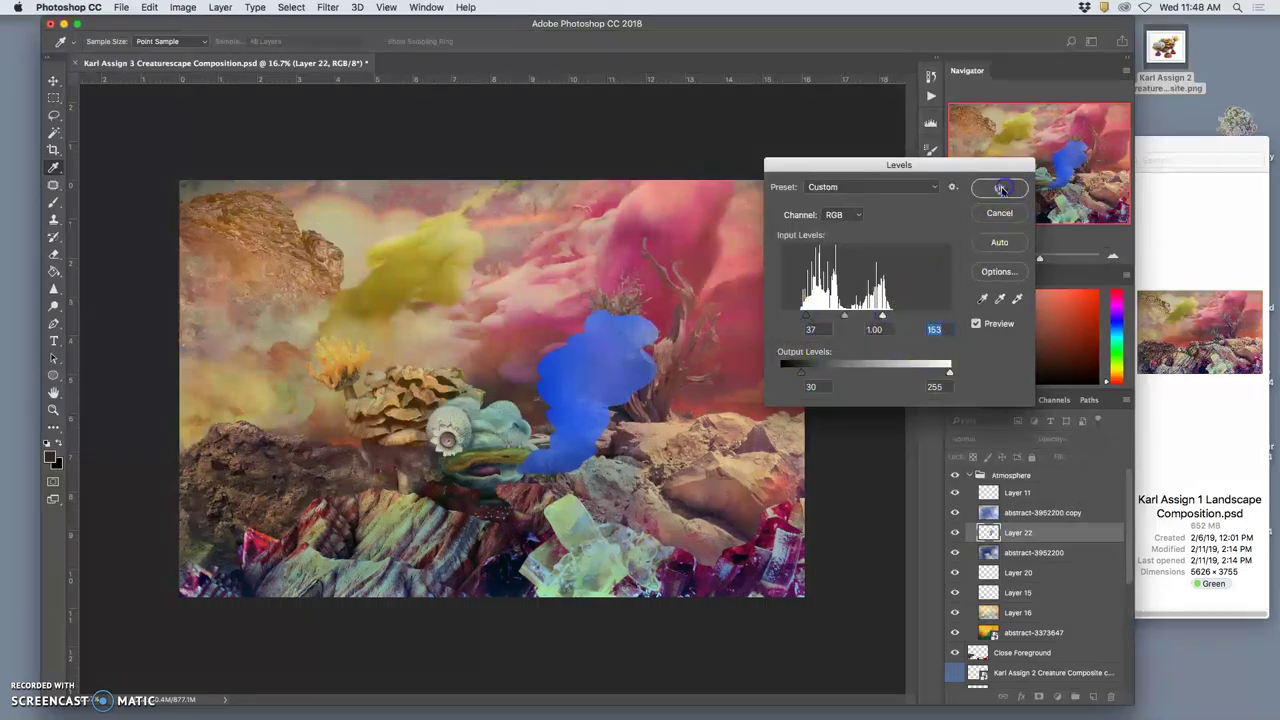
left_click(996, 189)
key("l")
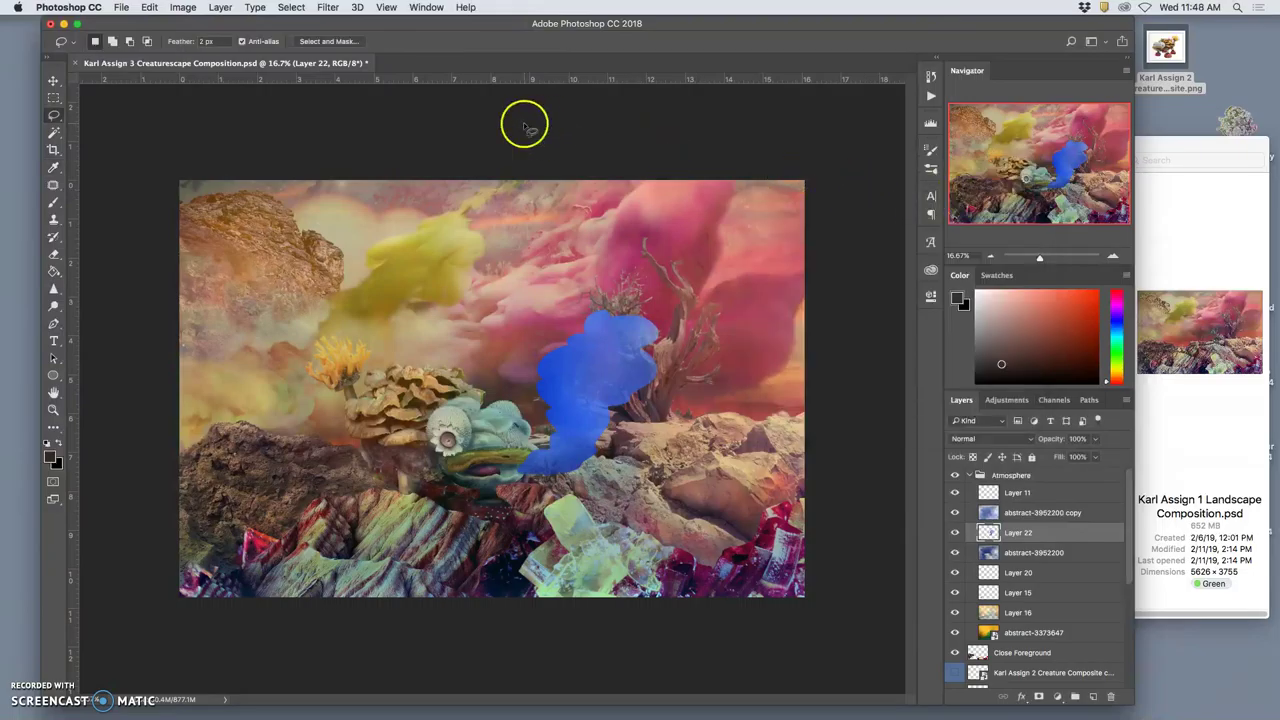
Soften the blue smoke shape with a Gaussian Blur of about 27.6 pixels radius
left_click(328, 7)
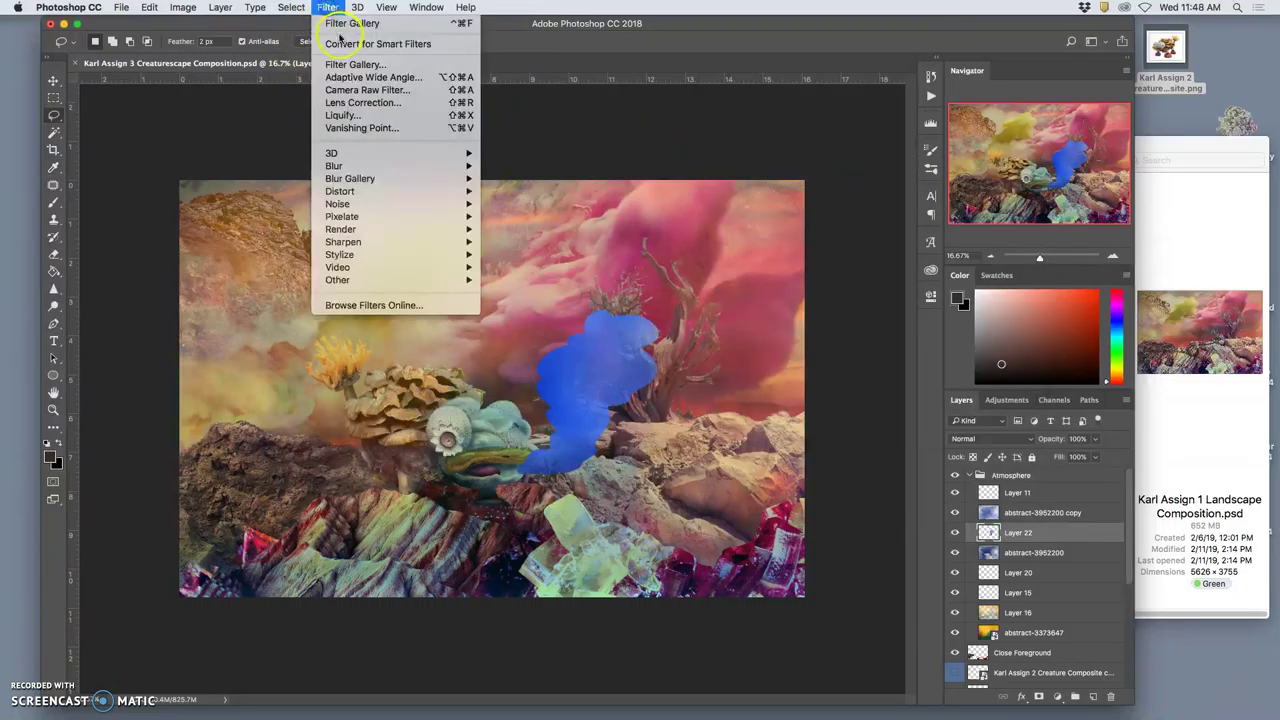
mouse_move(345, 166)
left_click(527, 217)
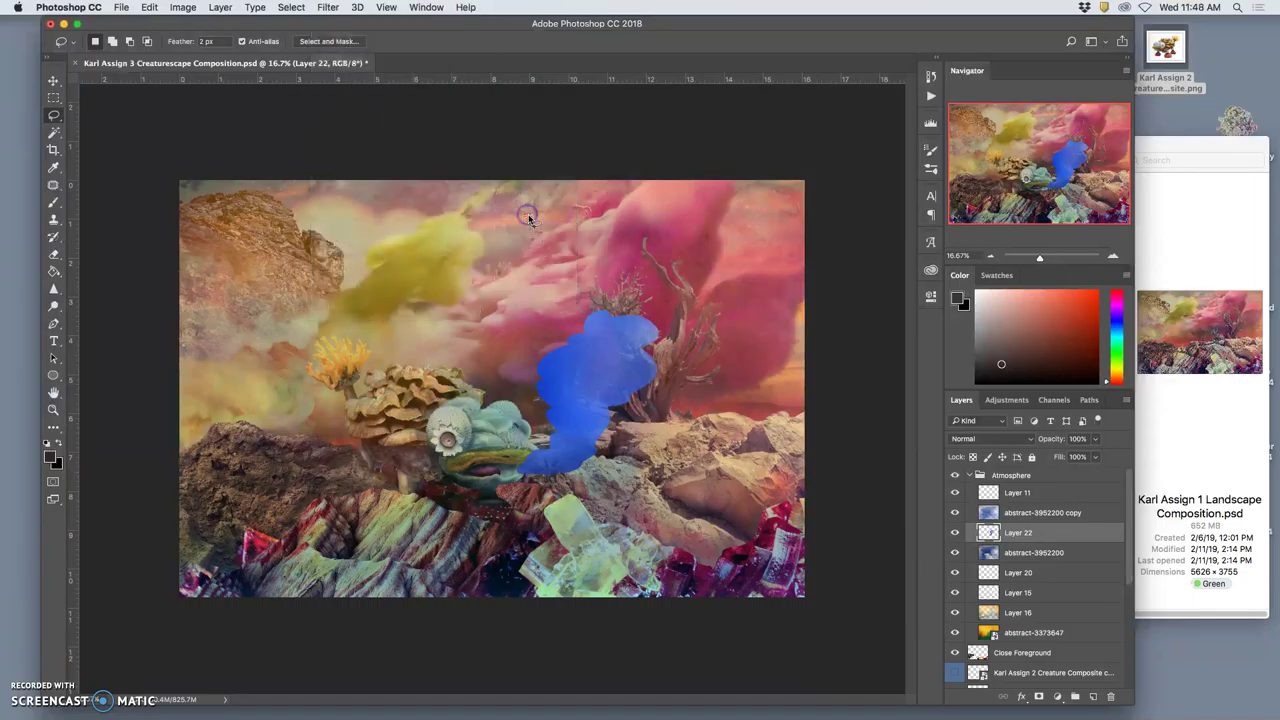
left_click(988, 214)
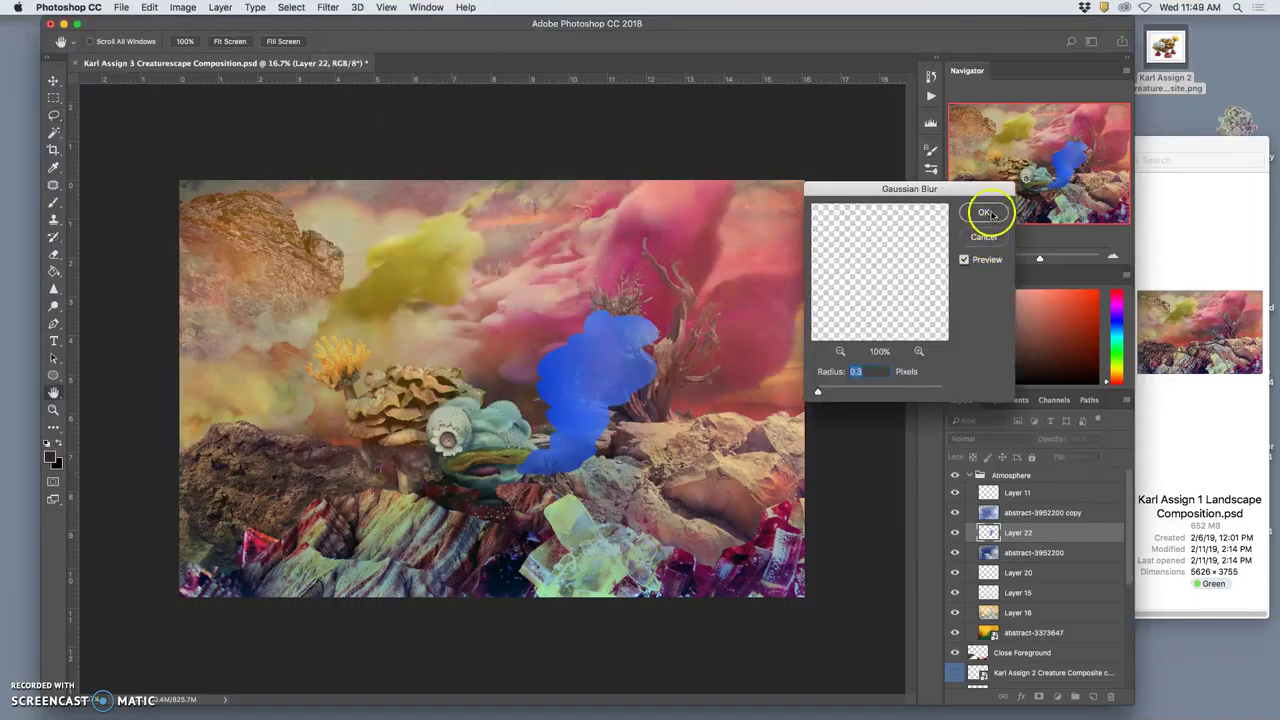
left_click_drag(817, 391, 835, 392)
left_click_drag(890, 390, 895, 390)
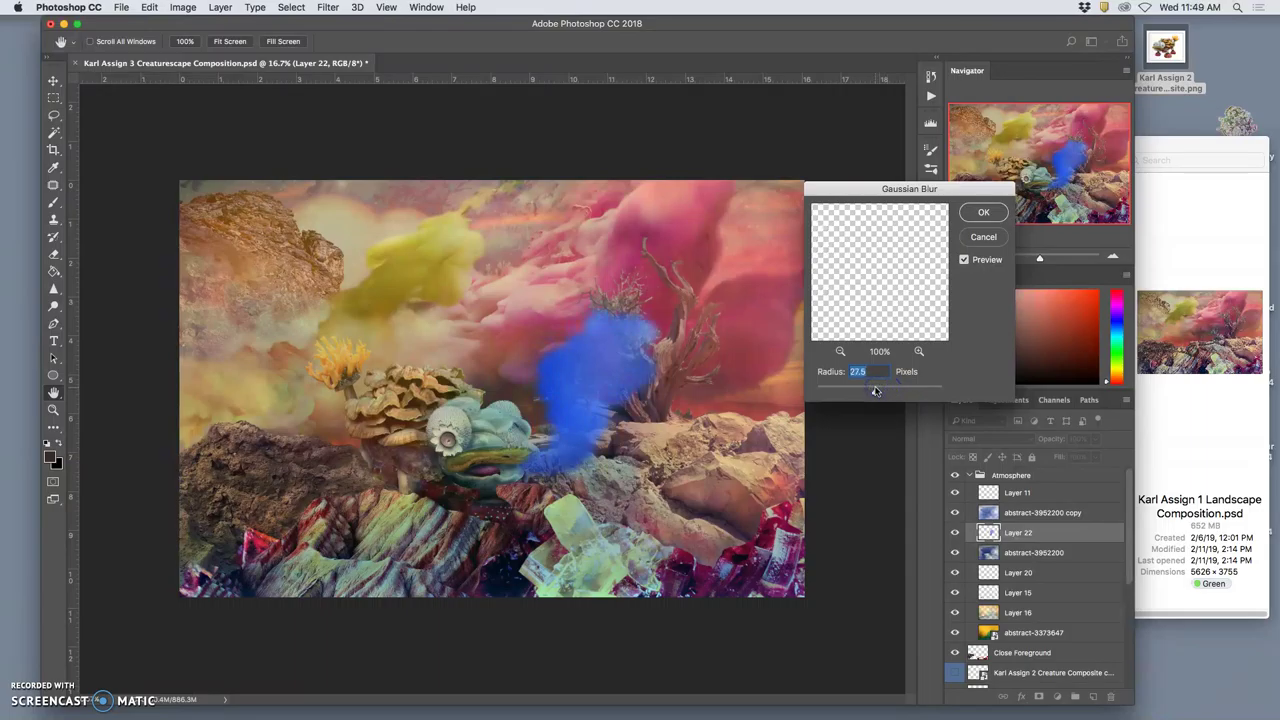
left_click(975, 213)
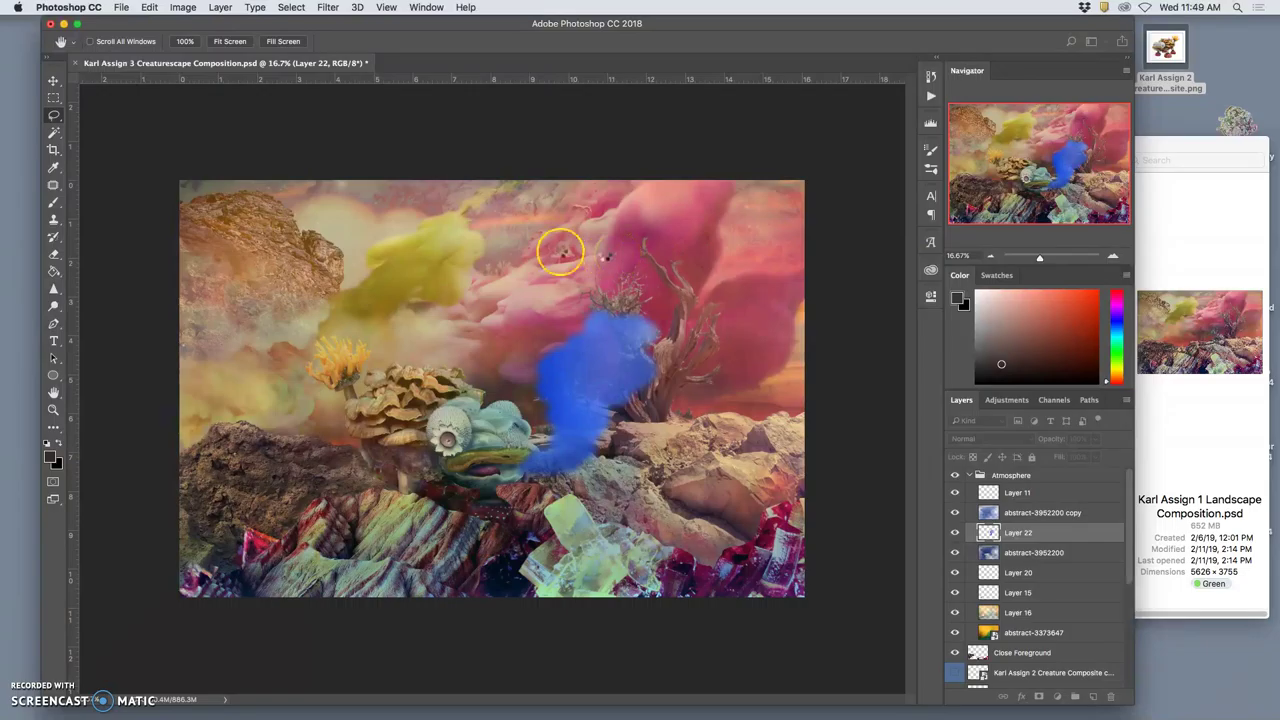
Warp the blue smoke so its tail reaches the creature's mouth and its upper part widens across the tree
left_click(55, 80)
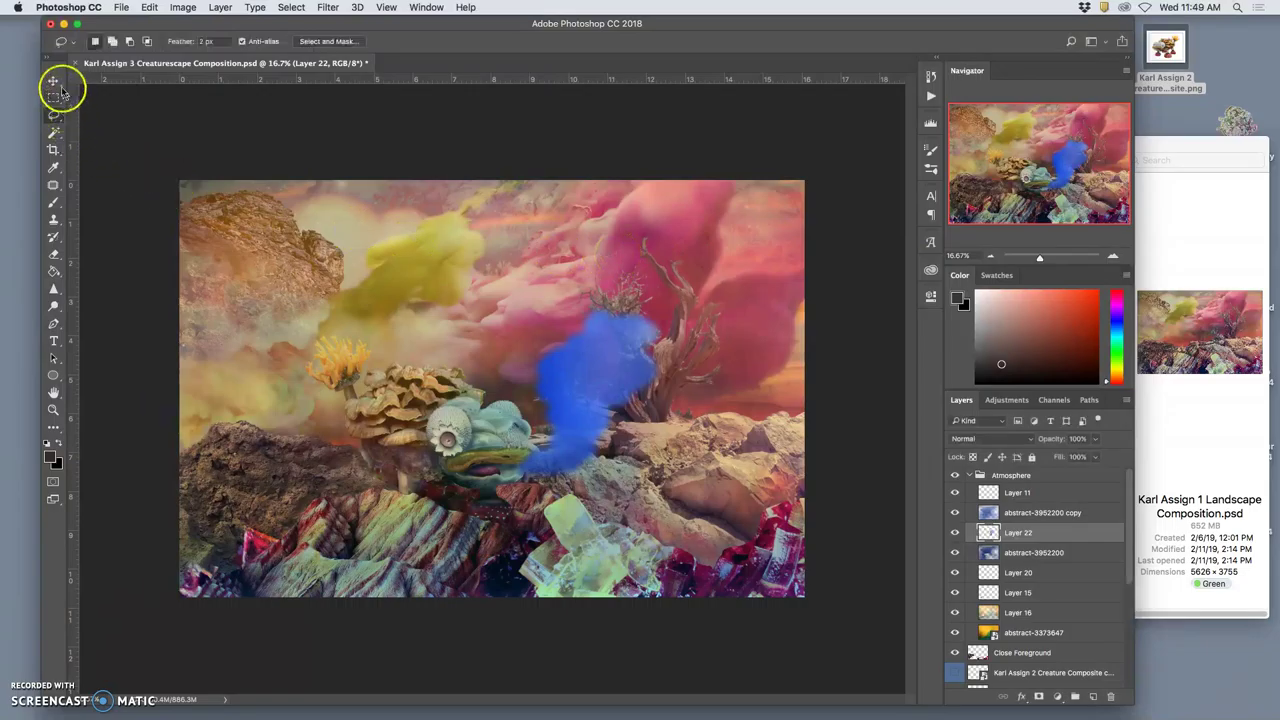
key("super+t")
right_click(597, 388)
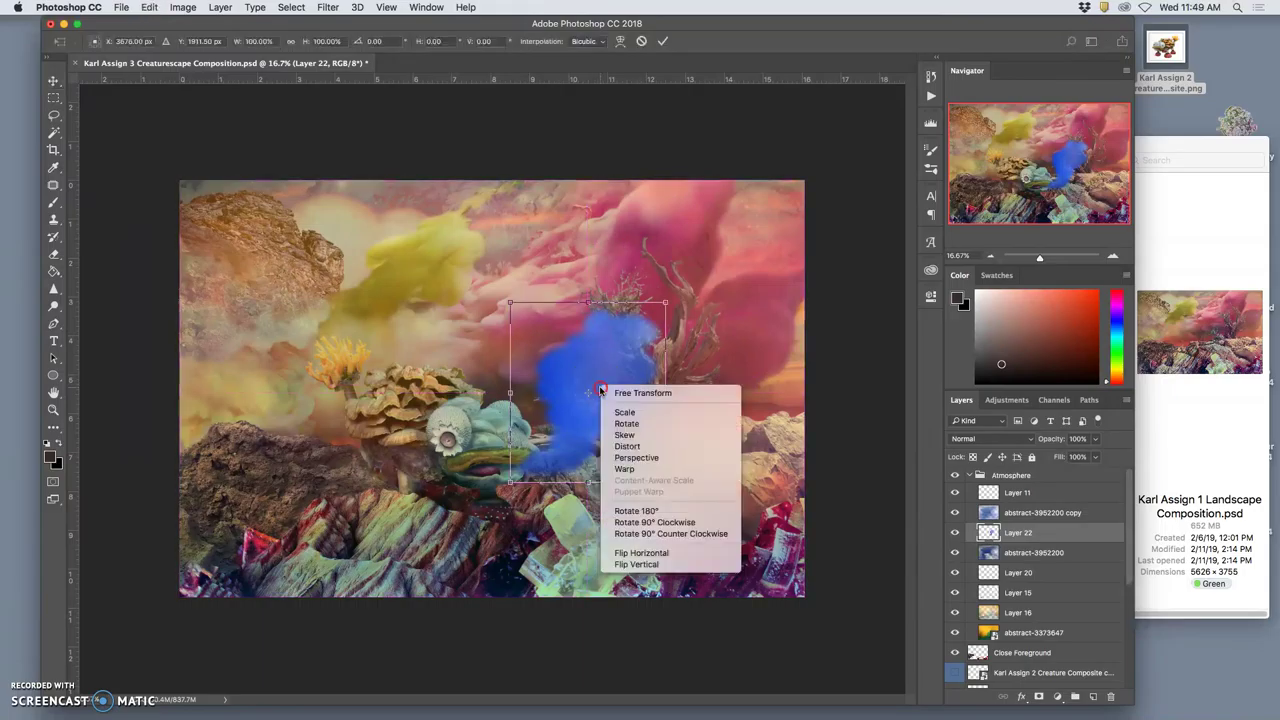
left_click(625, 468)
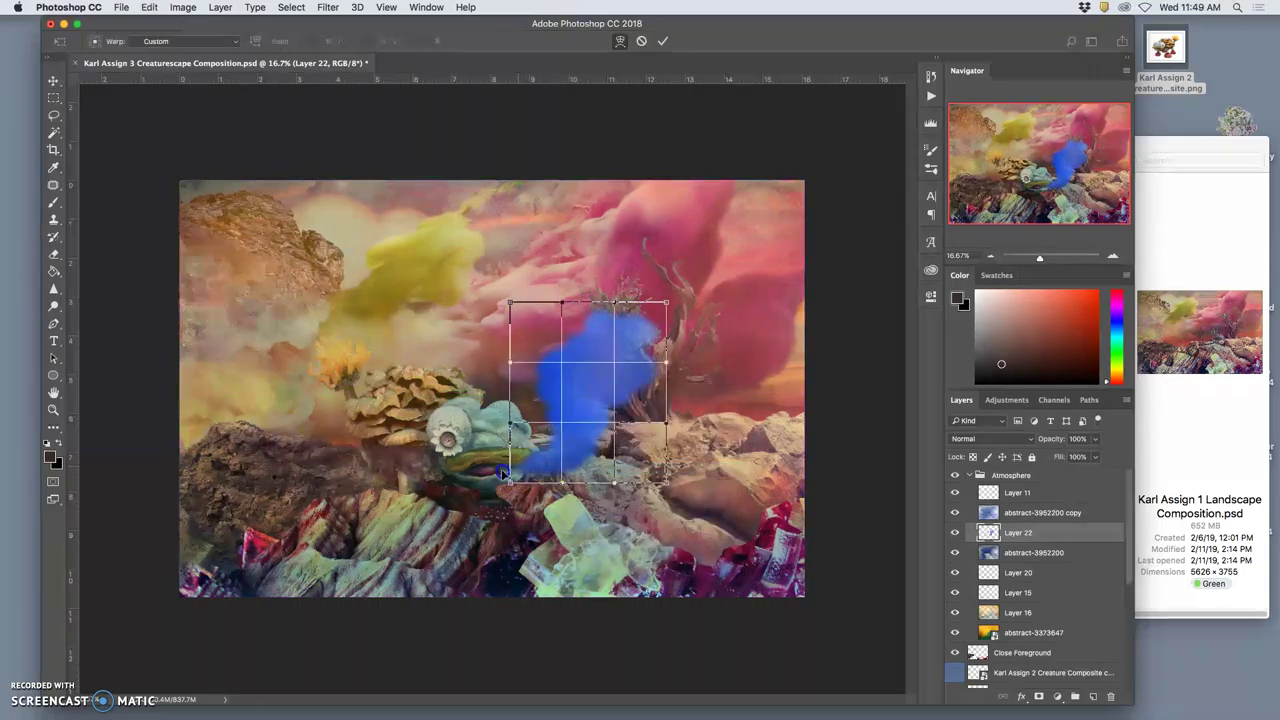
left_click_drag(502, 473, 497, 472)
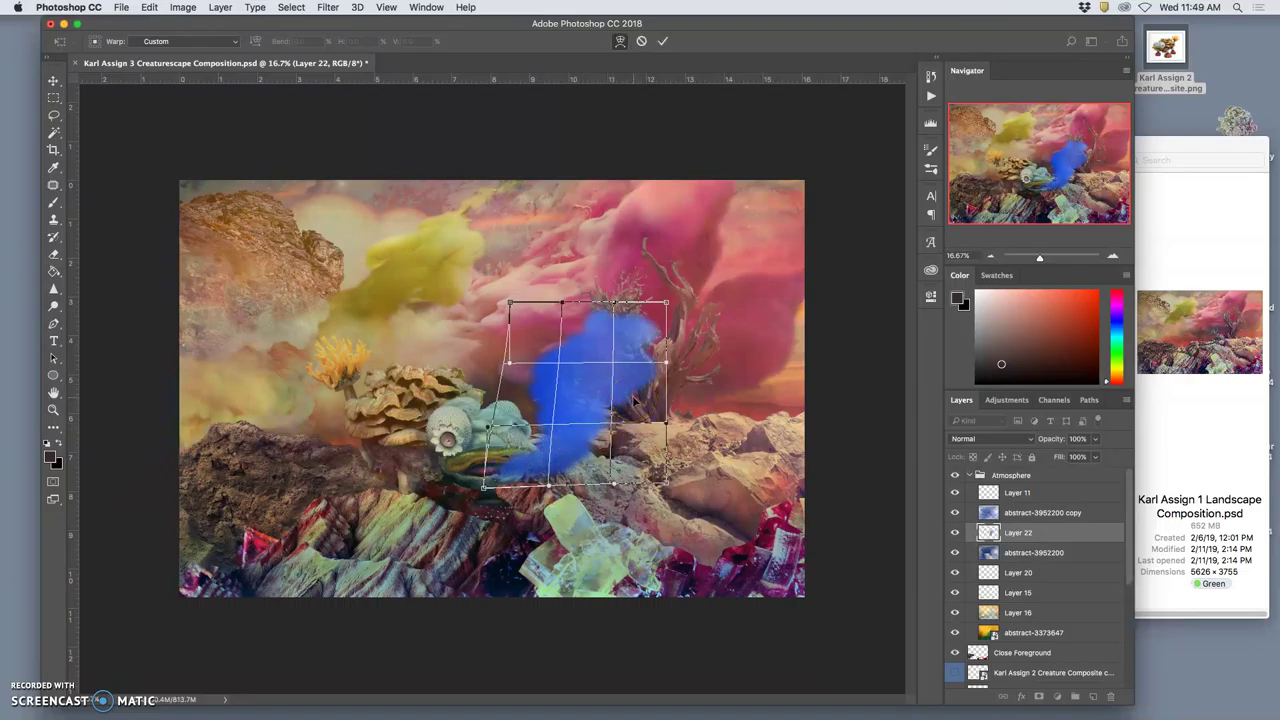
left_click_drag(663, 377, 708, 380)
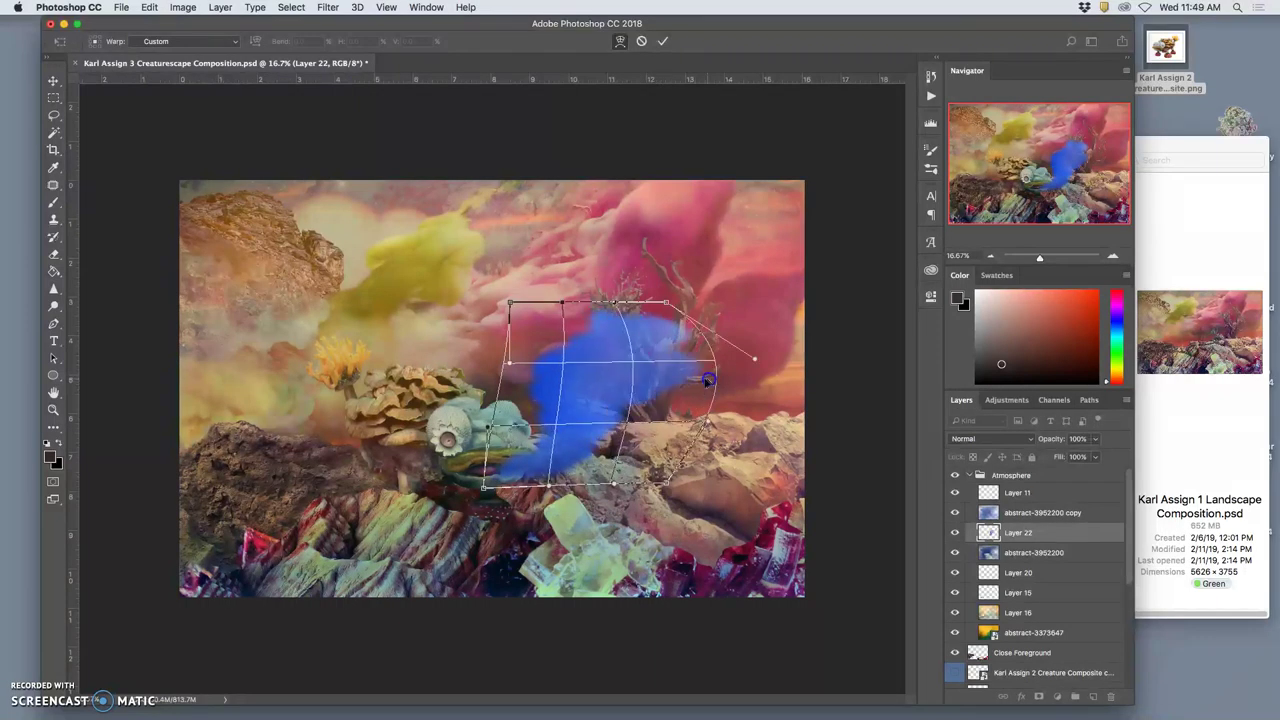
mouse_move(537, 337)
left_mouse_down()
mouse_move(467, 330)
mouse_move(518, 326)
left_mouse_up()
left_click_drag(597, 323, 604, 312)
key("Return")
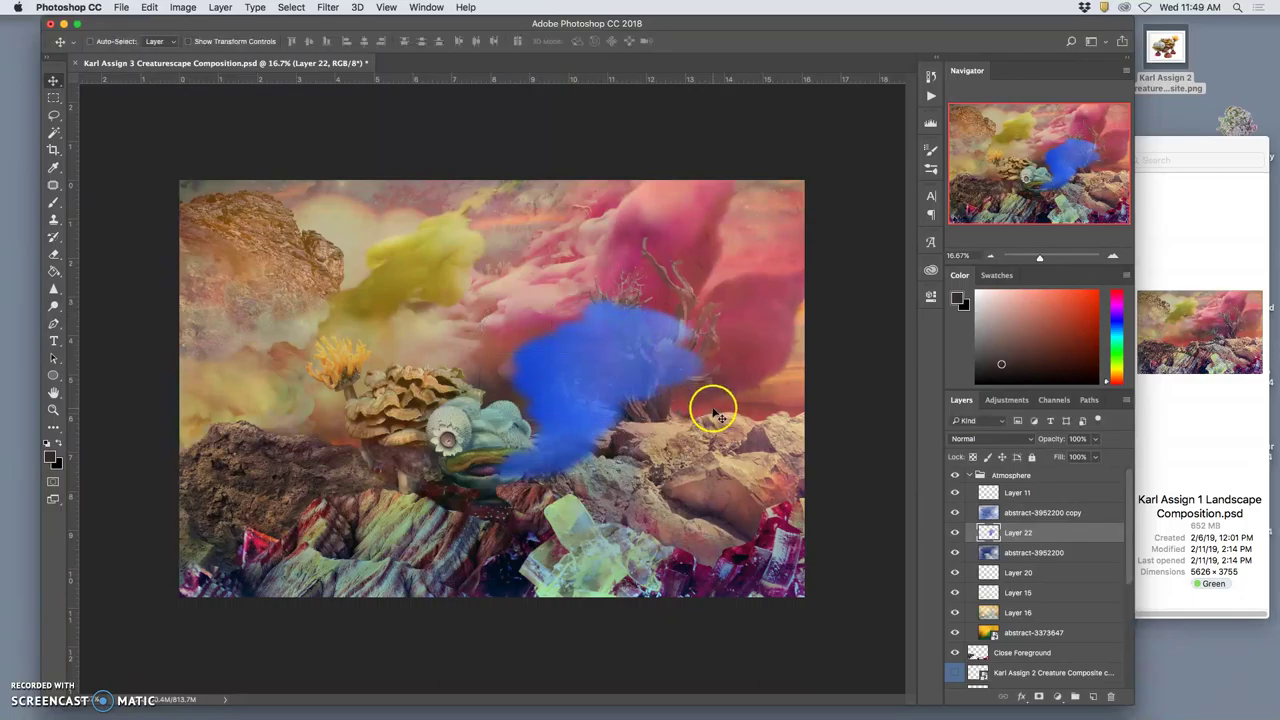
Partially erase the blue smoke around its edges and over the tree with a soft 1400 px eraser
left_click(54, 253)
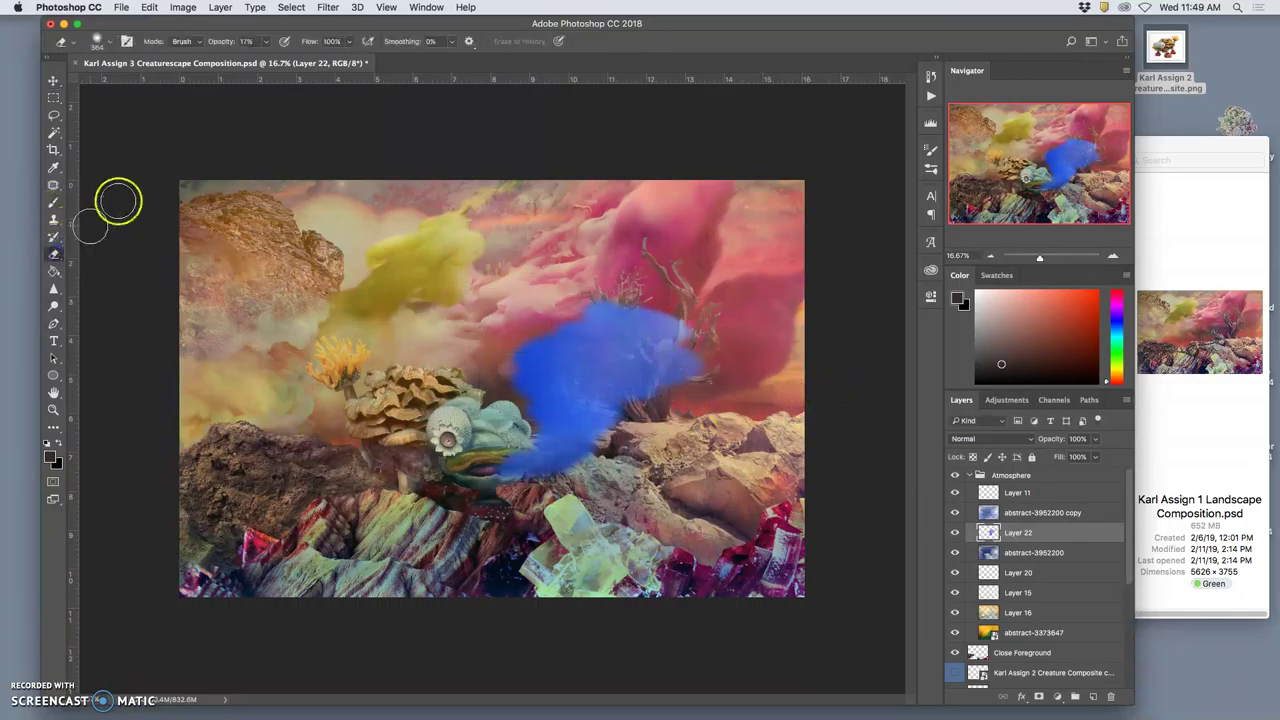
left_click(108, 42)
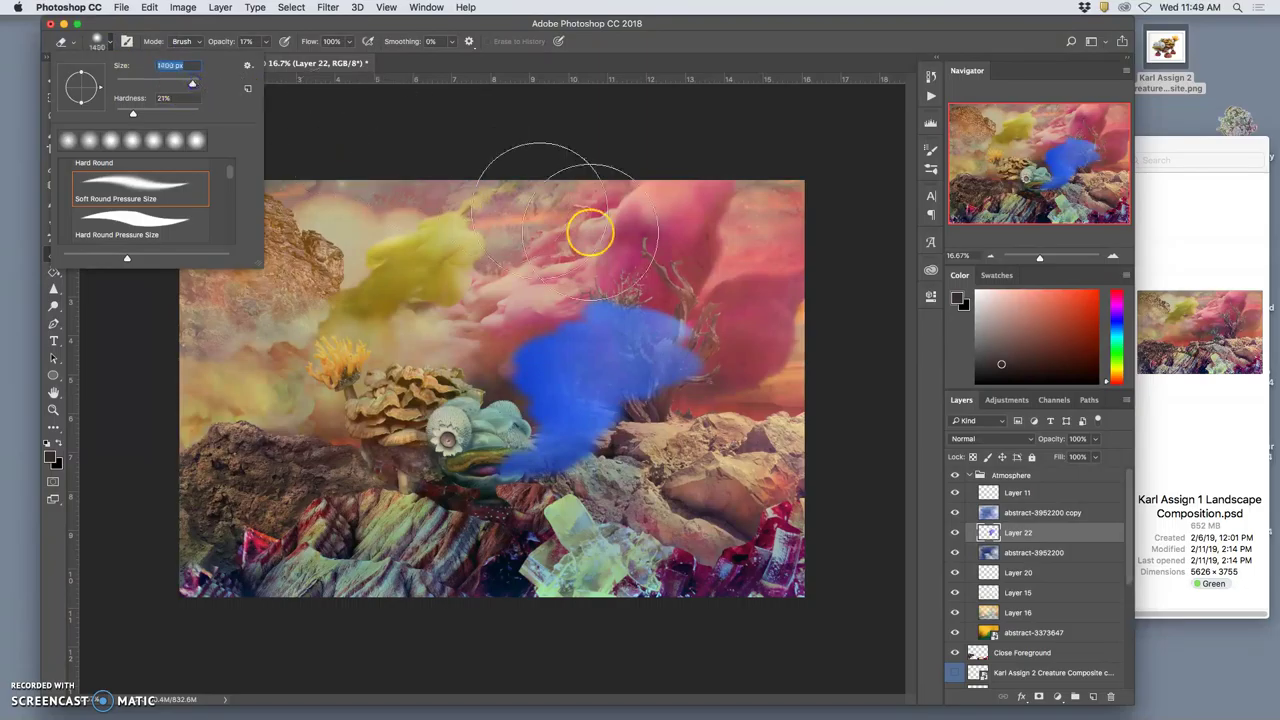
mouse_move(727, 315)
left_mouse_down()
mouse_move(556, 318)
mouse_move(691, 347)
mouse_move(661, 383)
mouse_move(633, 383)
left_mouse_up()
left_click(664, 441)
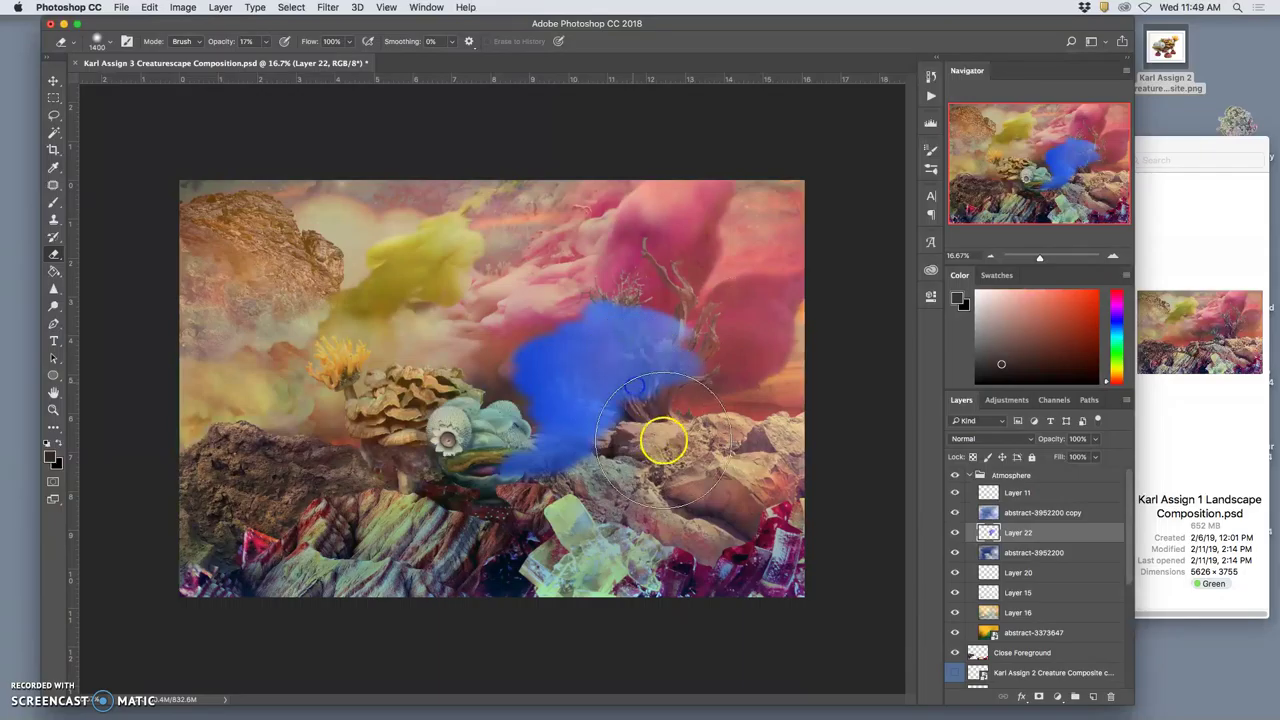
left_click(517, 363)
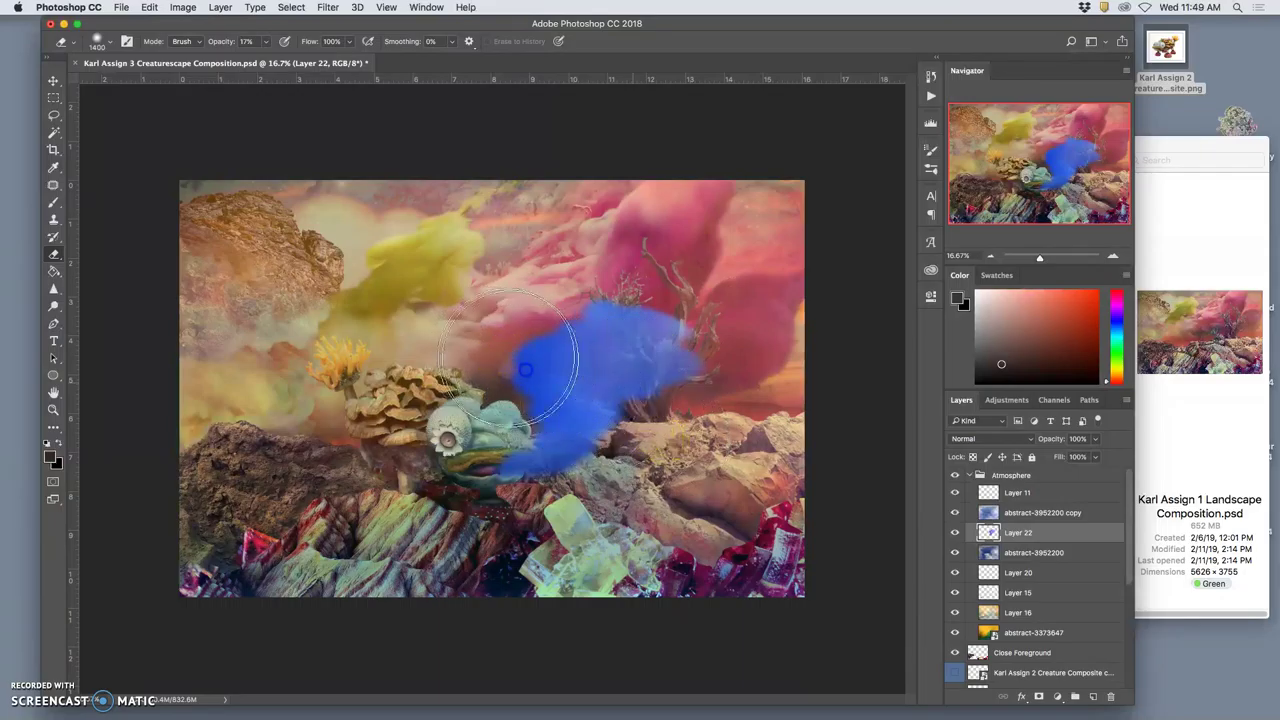
left_click(834, 481)
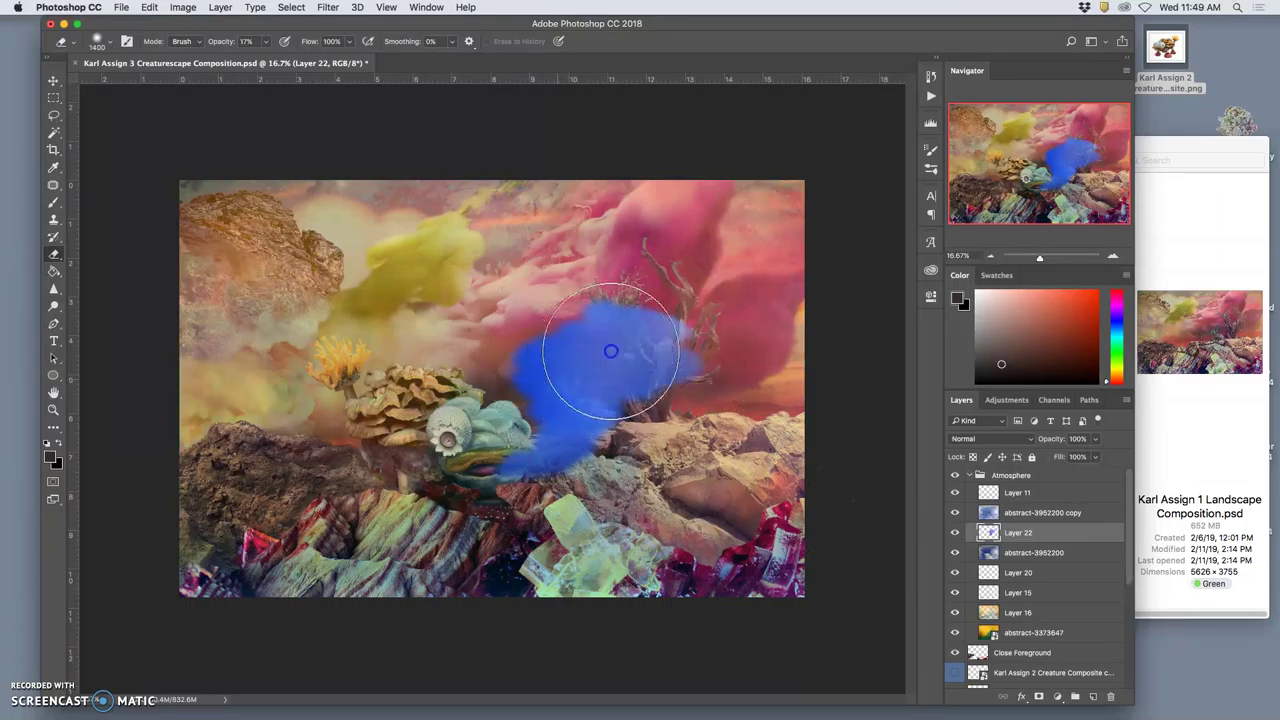
left_click(756, 437)
left_click_drag(756, 437, 752, 381)
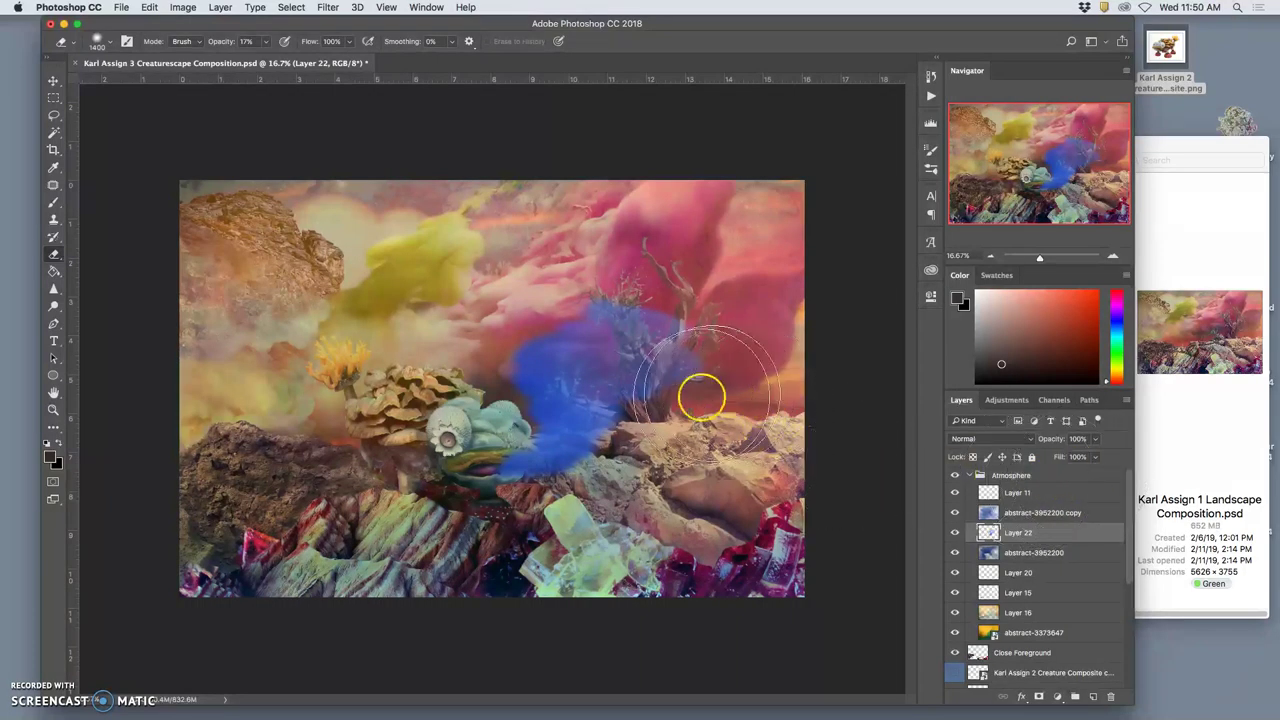
mouse_move(656, 330)
left_mouse_down()
mouse_move(689, 346)
mouse_move(707, 378)
mouse_move(671, 389)
left_mouse_up()
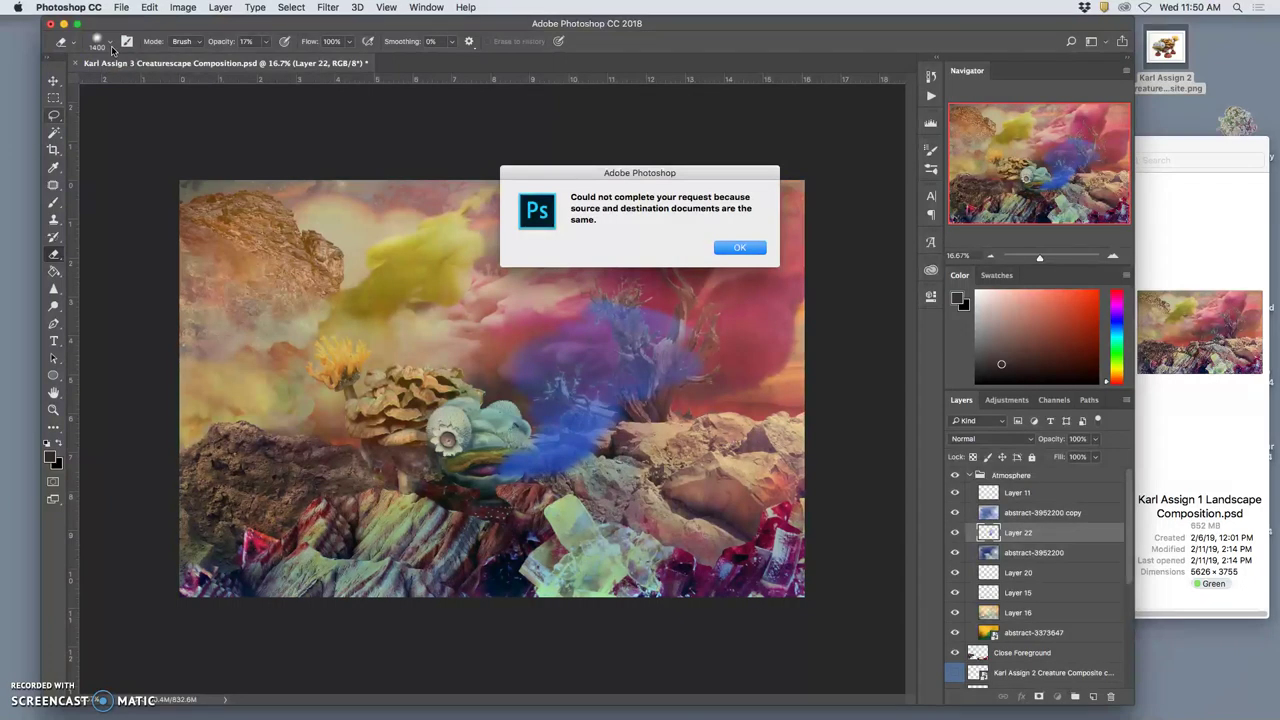
Erase the blue smoke over the tree and down toward the creature's mouth with a soft 188 px eraser at 45% opacity
left_click(716, 254)
left_click(103, 47)
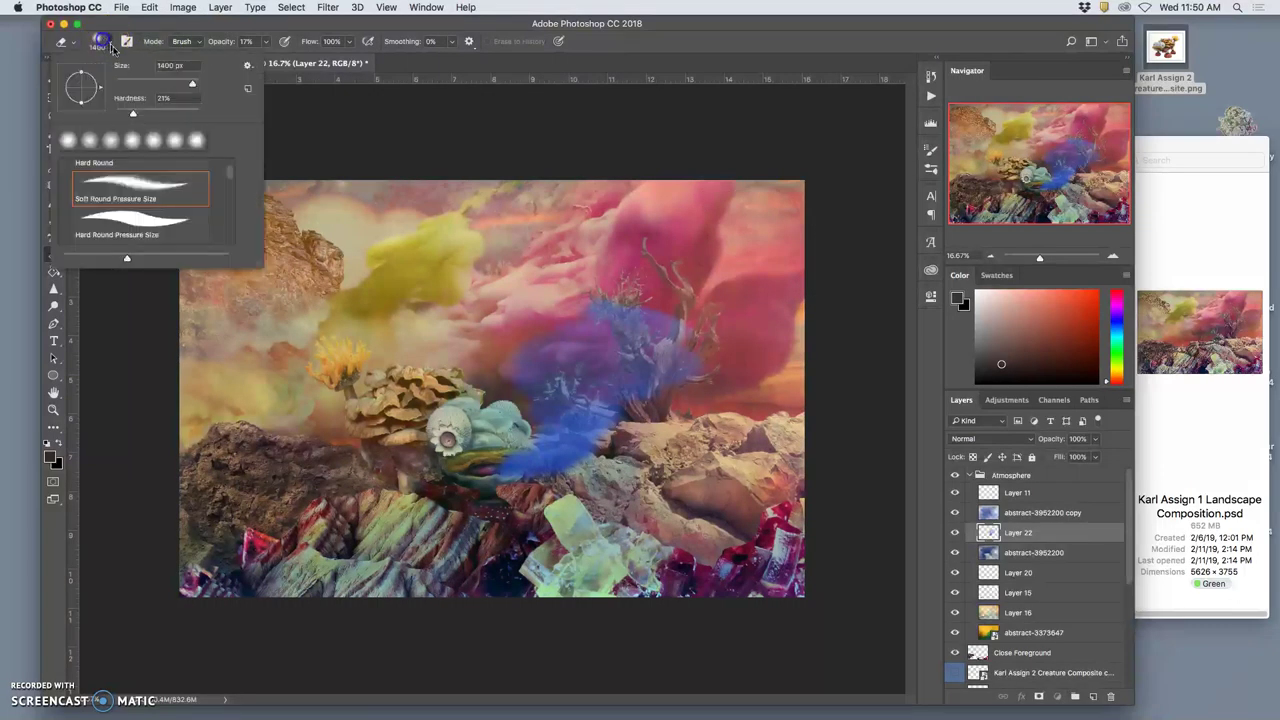
left_click(265, 45)
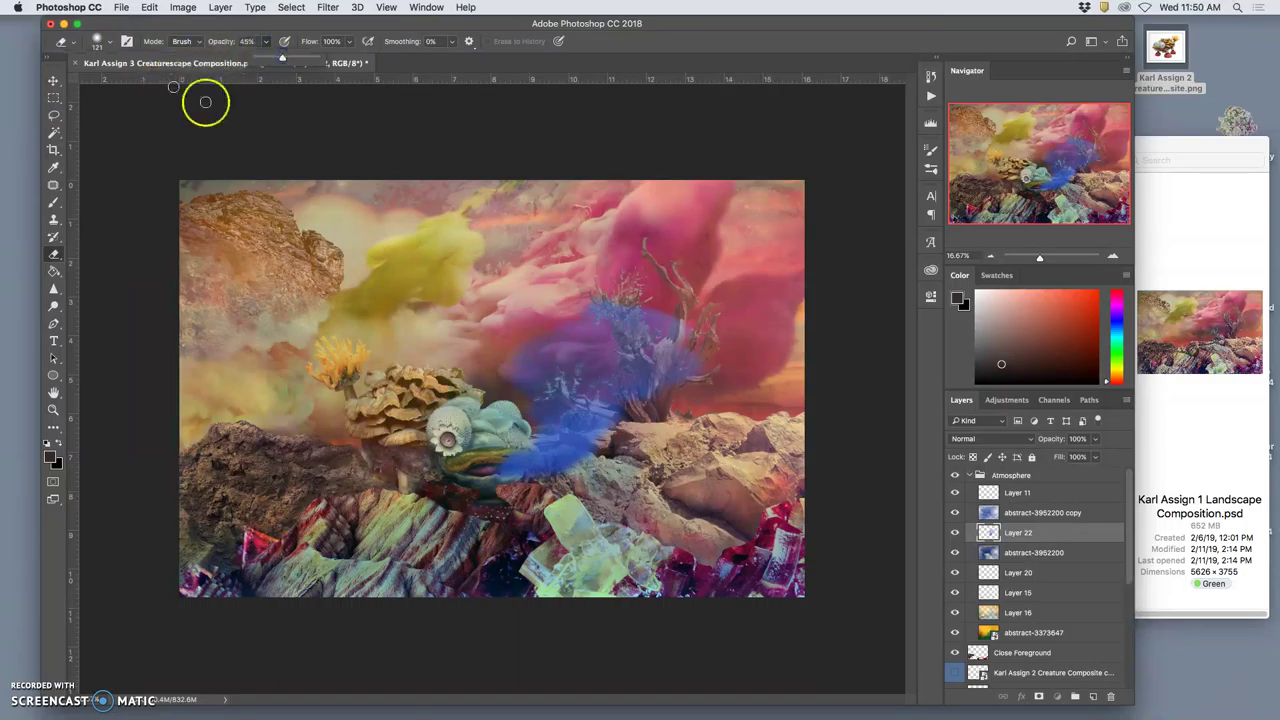
left_click(107, 46)
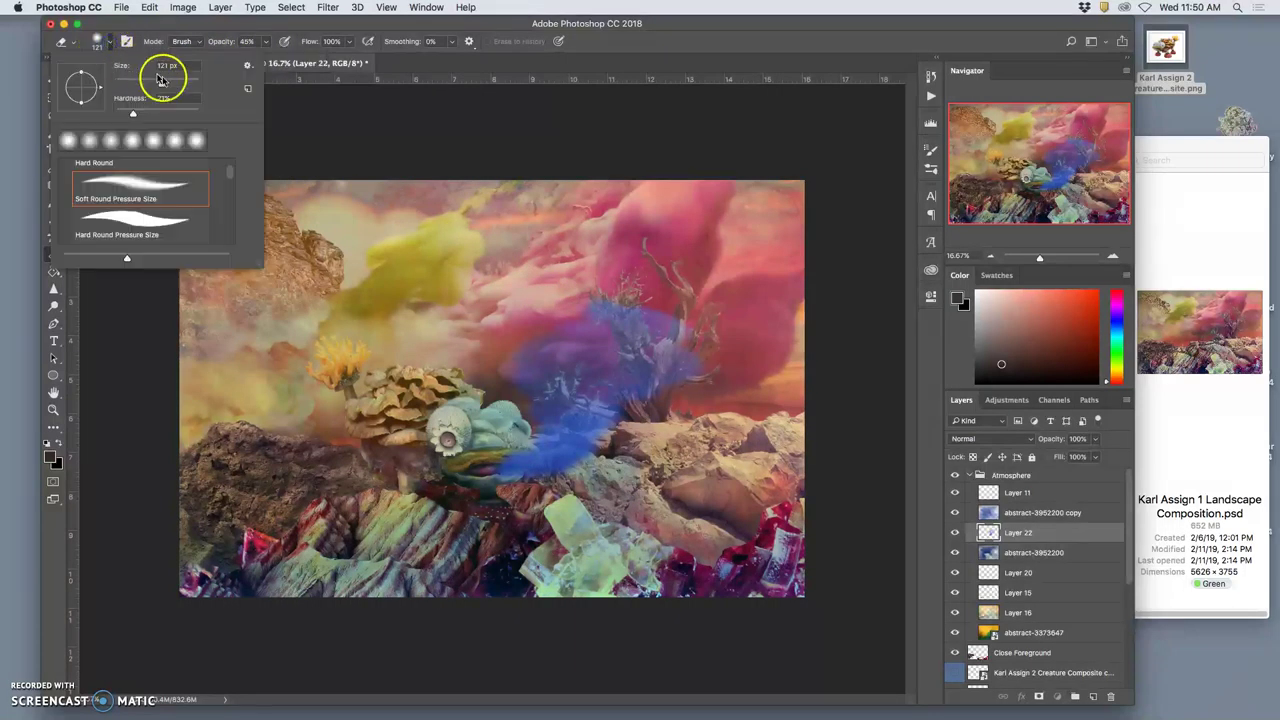
left_click(671, 303)
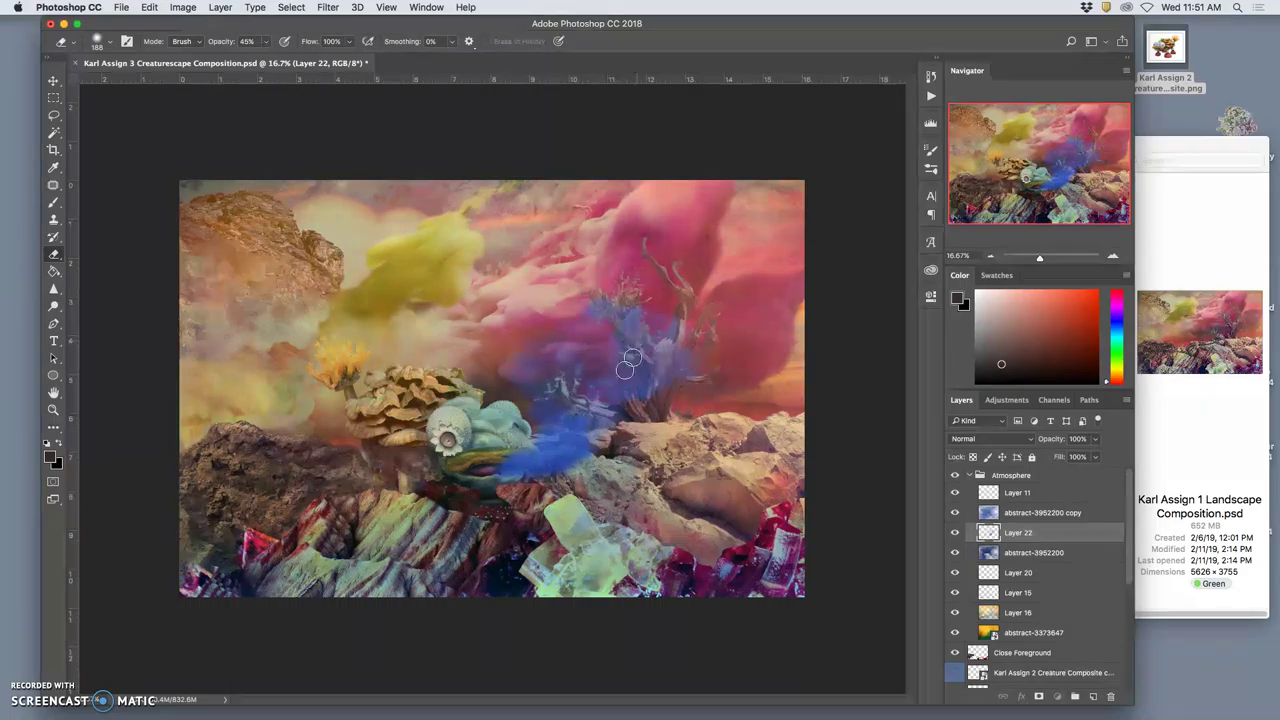
mouse_move(625, 370)
left_mouse_down()
mouse_move(548, 409)
mouse_move(551, 437)
mouse_move(536, 449)
mouse_move(495, 456)
mouse_move(536, 442)
mouse_move(503, 454)
mouse_move(503, 475)
mouse_move(531, 492)
mouse_move(517, 487)
mouse_move(548, 482)
mouse_move(542, 458)
mouse_move(596, 448)
mouse_move(577, 465)
mouse_move(604, 450)
mouse_move(575, 452)
mouse_move(588, 459)
mouse_move(568, 469)
mouse_move(581, 440)
mouse_move(658, 389)
mouse_move(566, 469)
mouse_move(499, 469)
mouse_move(520, 458)
mouse_move(482, 478)
left_mouse_up()
key("super+z")
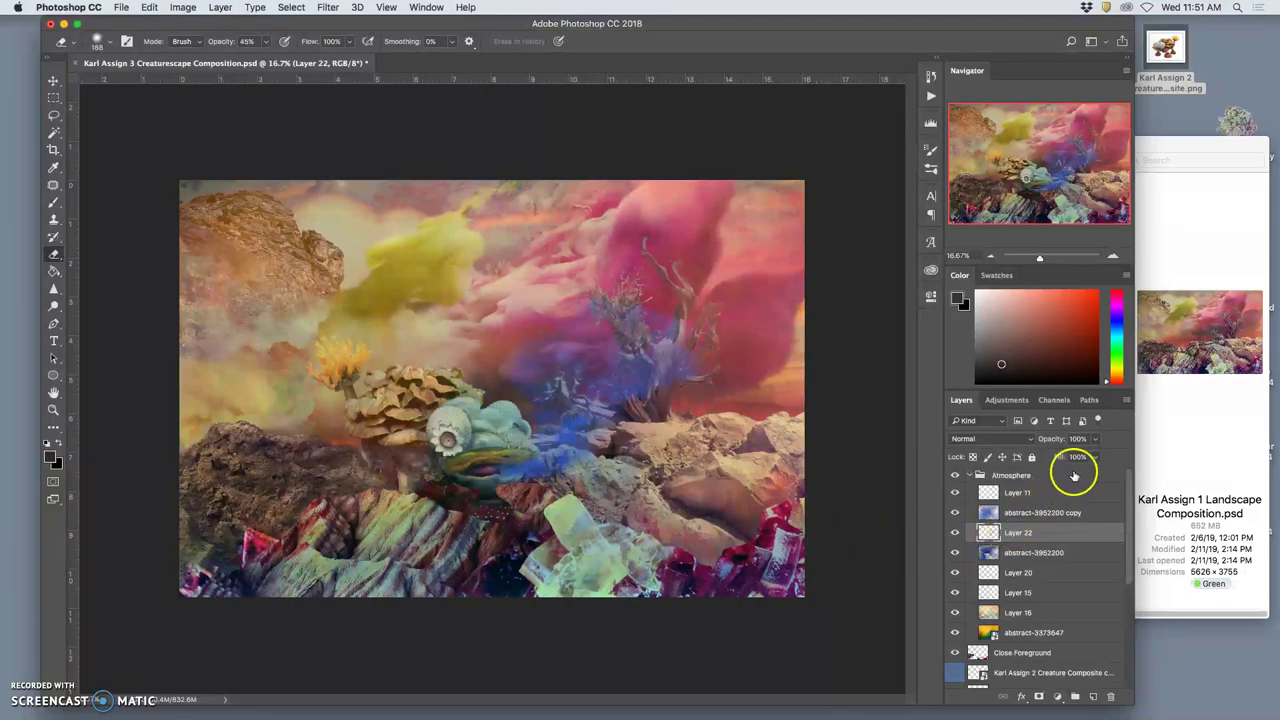
Lower the opacity of the blue smoke layer, Layer 22, to 90%
left_click(1095, 439)
left_click_drag(1087, 457, 1068, 457)
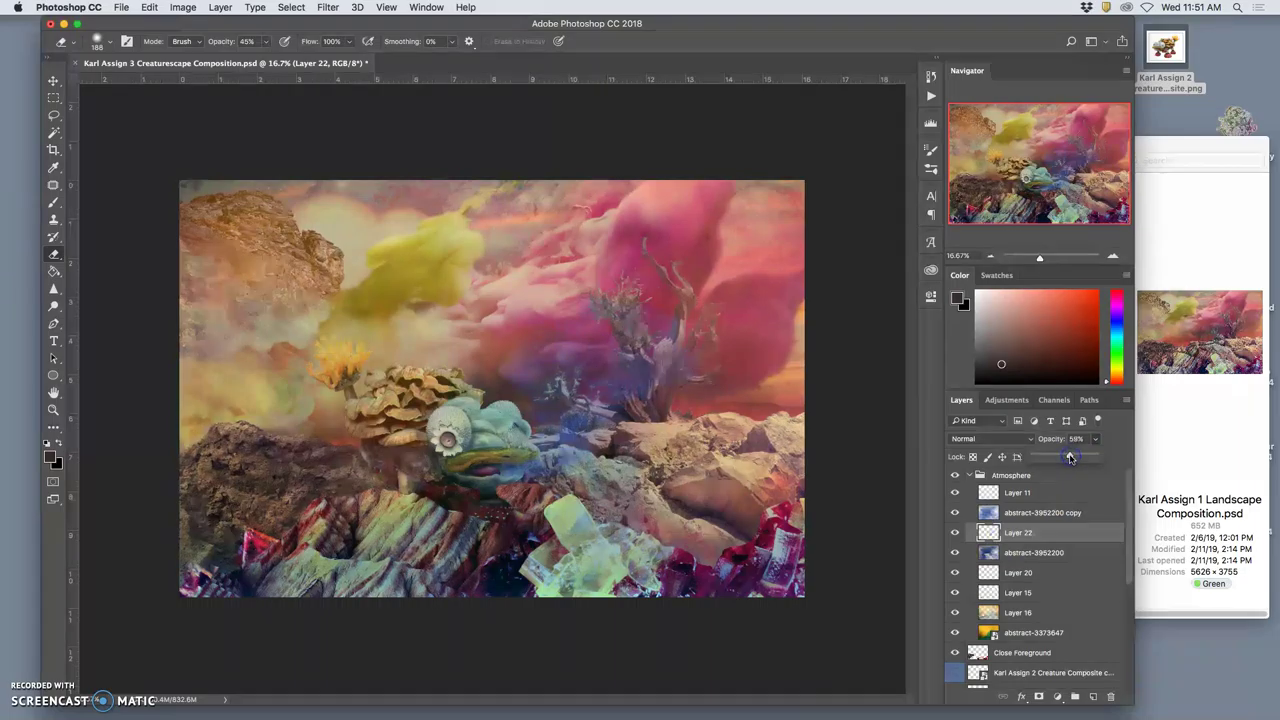
mouse_move(1074, 457)
left_mouse_down()
mouse_move(1006, 455)
mouse_move(1088, 457)
left_mouse_up()
Try the Screen, Color Dodge, Lighter Color and Soft Light blend modes on the blue smoke layer
left_click(990, 438)
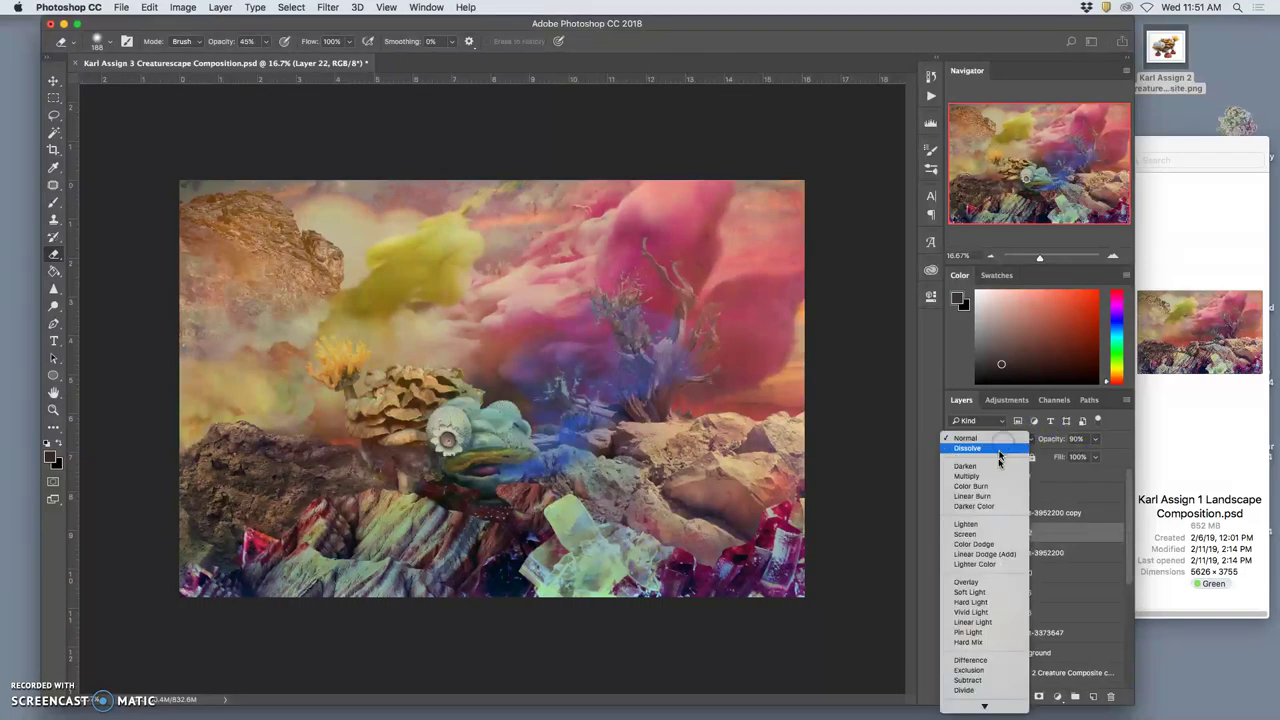
left_click(970, 534)
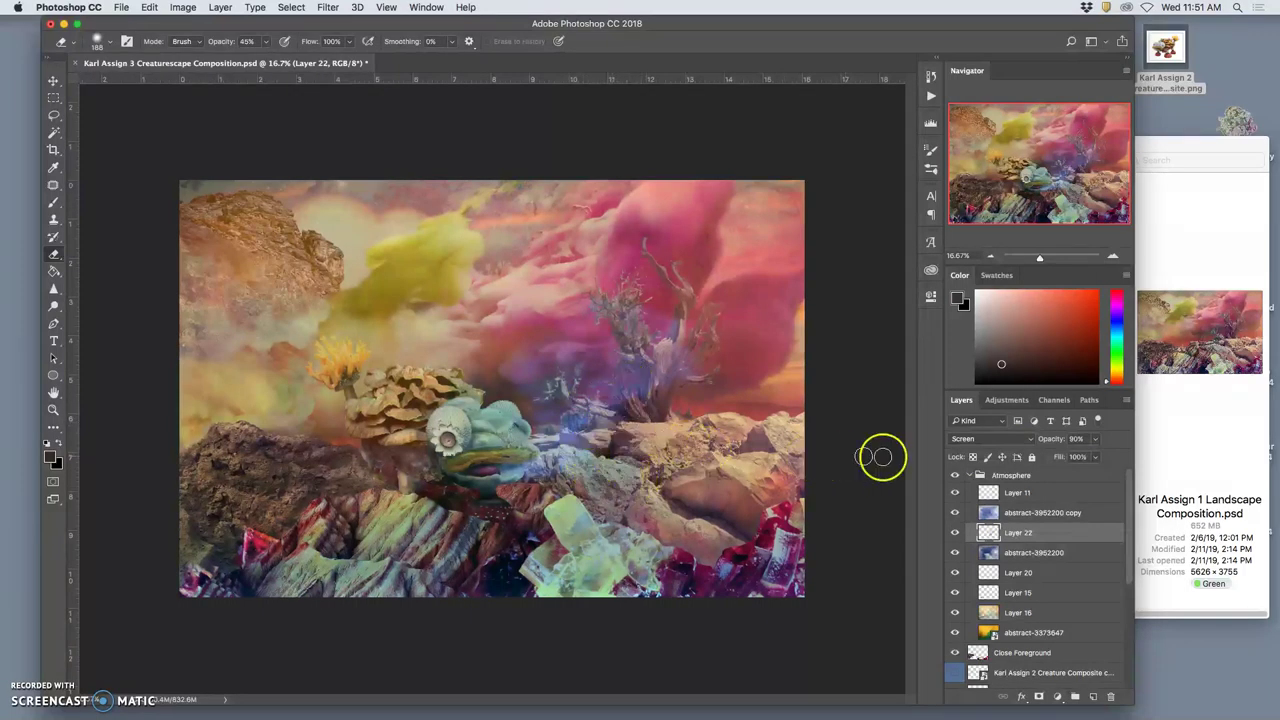
left_click(993, 444)
left_click(987, 450)
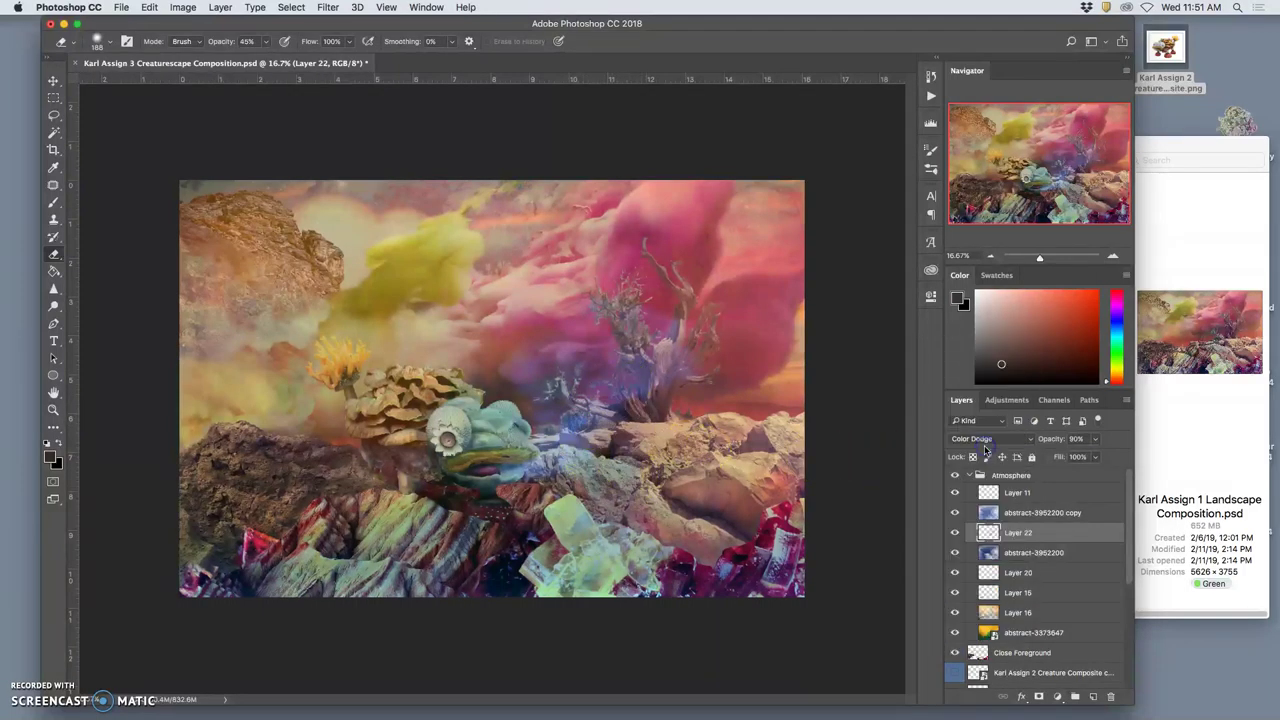
left_click(990, 441)
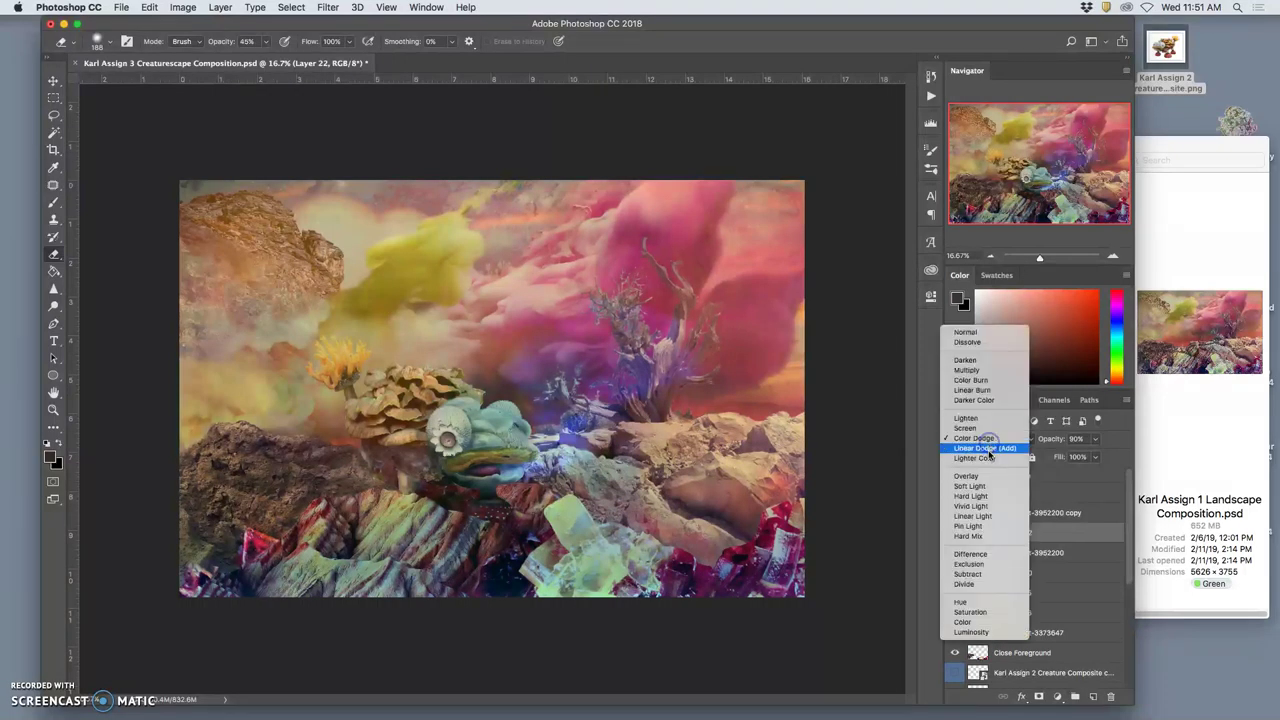
left_click(988, 457)
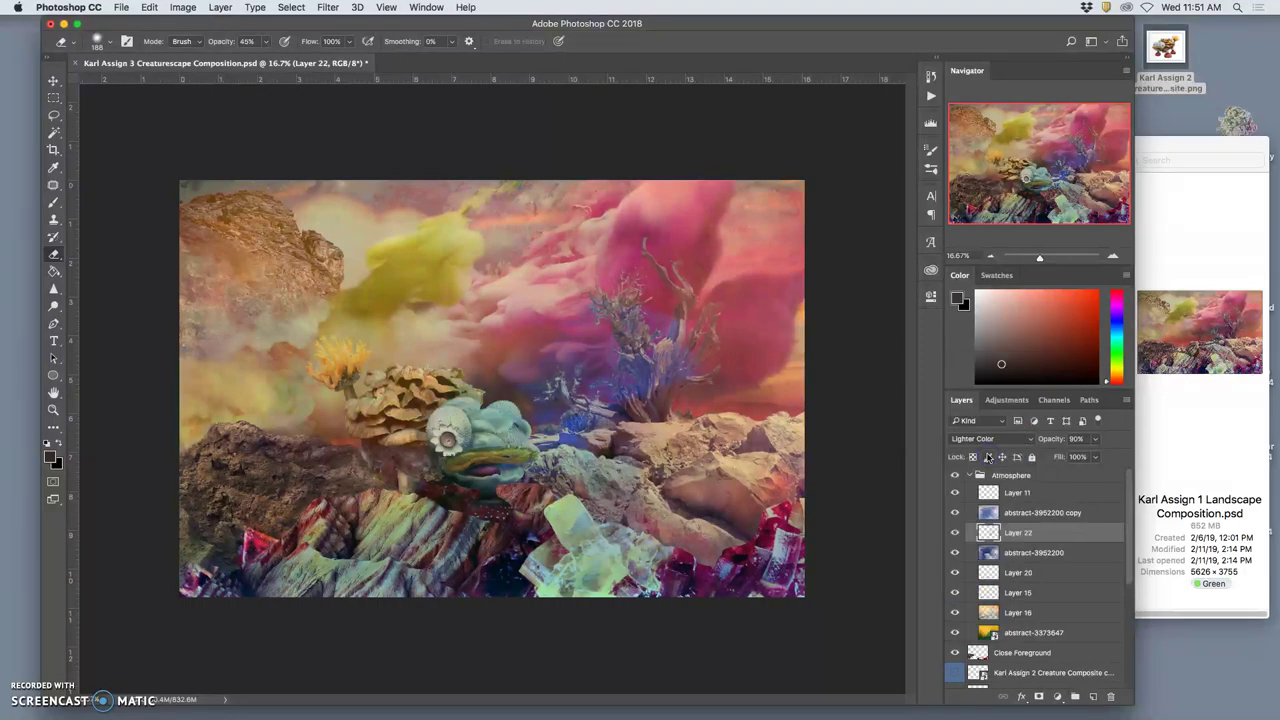
left_click(987, 443)
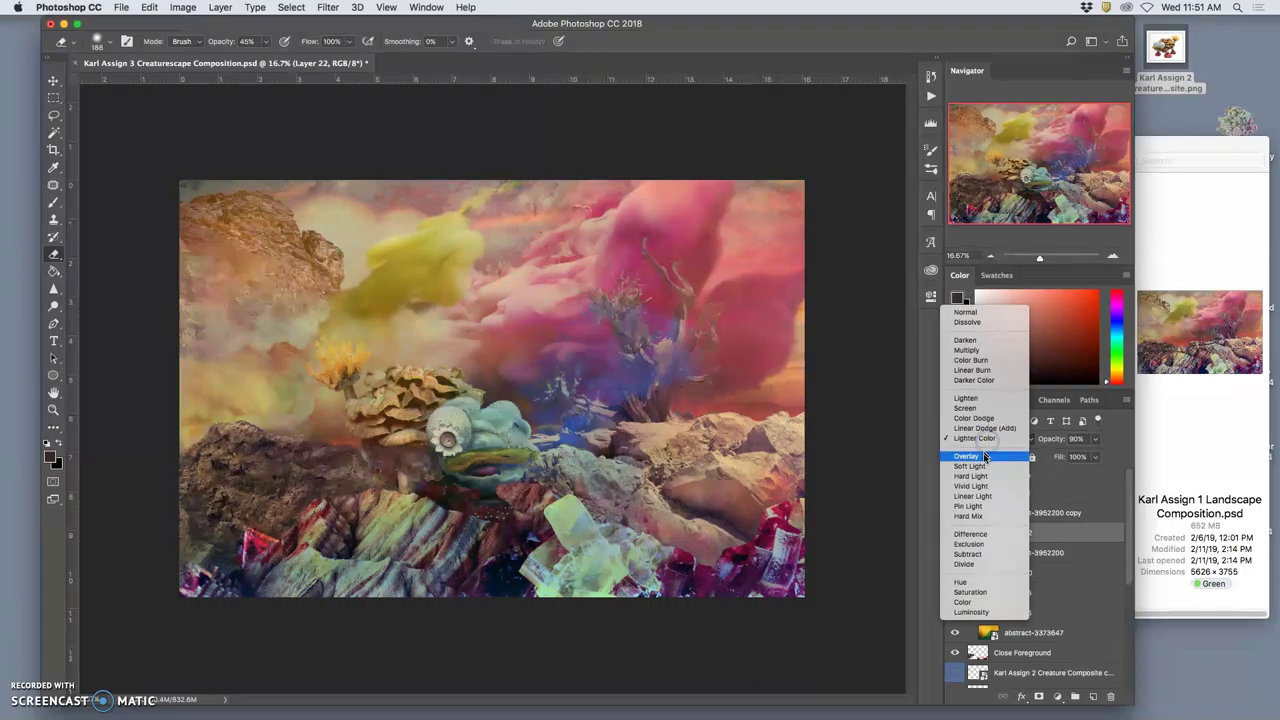
left_click(983, 467)
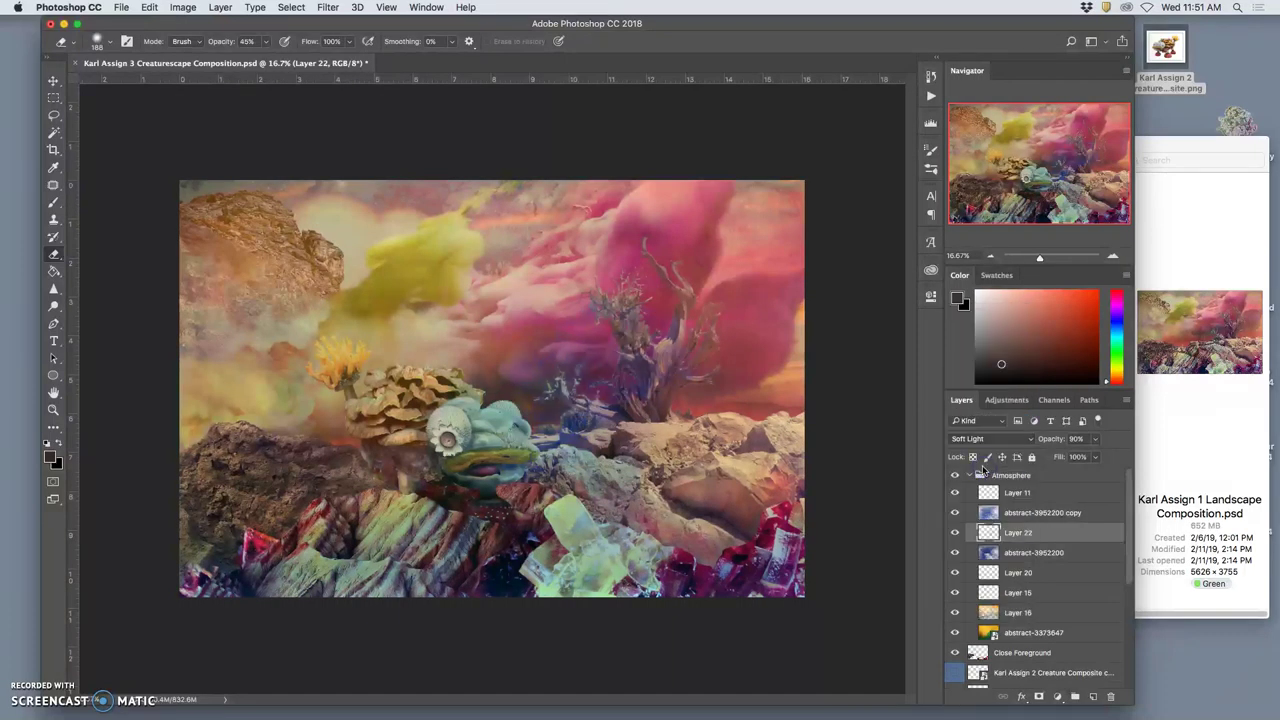
Set the blue smoke layer's blend mode to Pin Light and toggle its visibility to compare the image with and without it
left_click(984, 438)
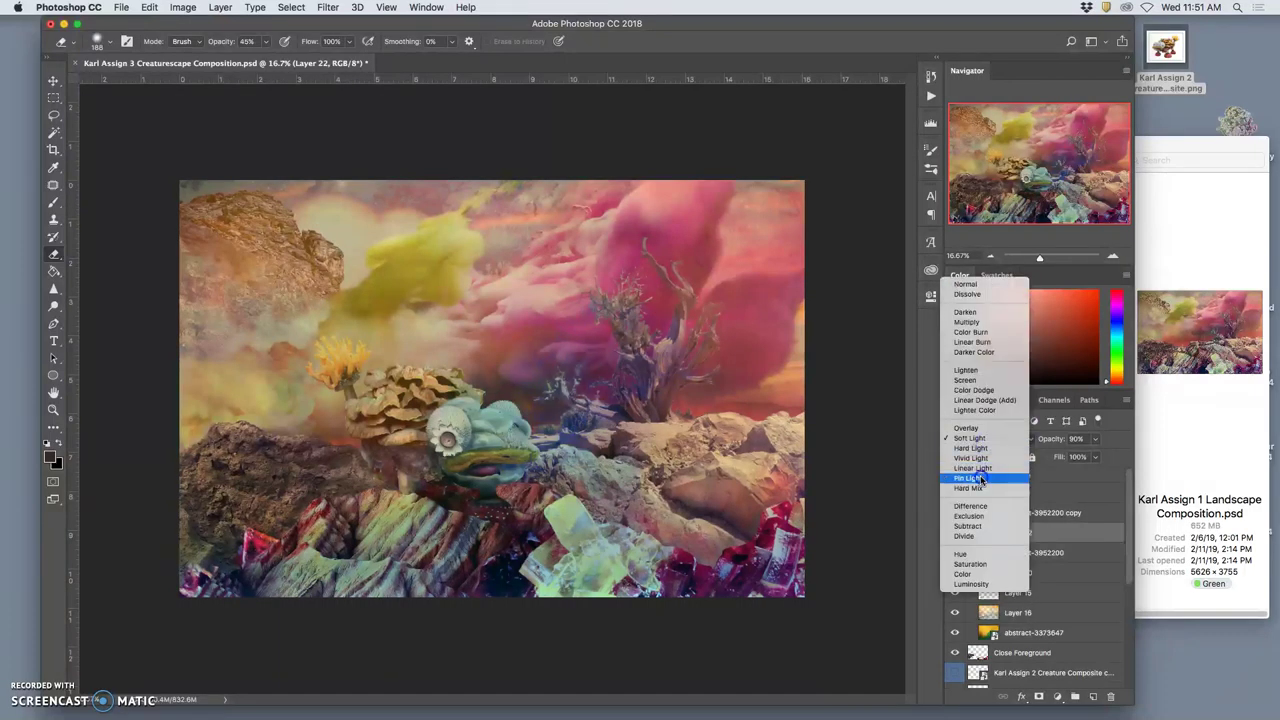
left_click(981, 479)
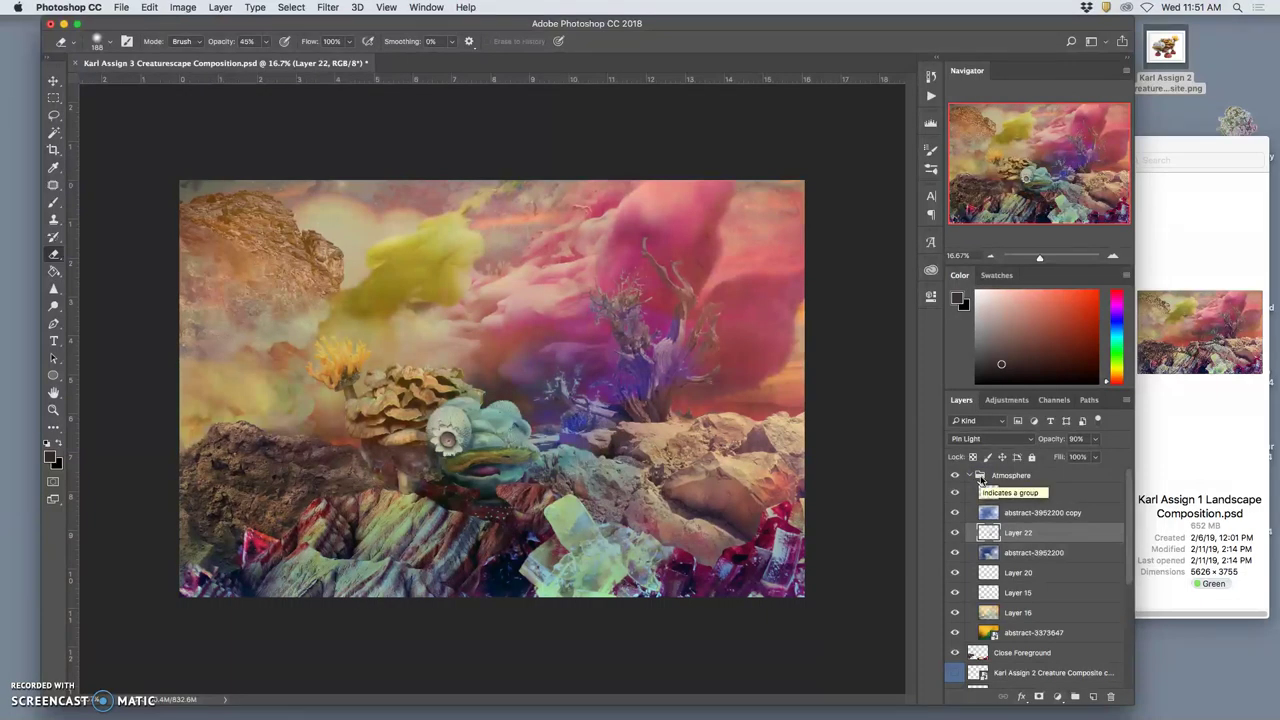
left_click(955, 535)
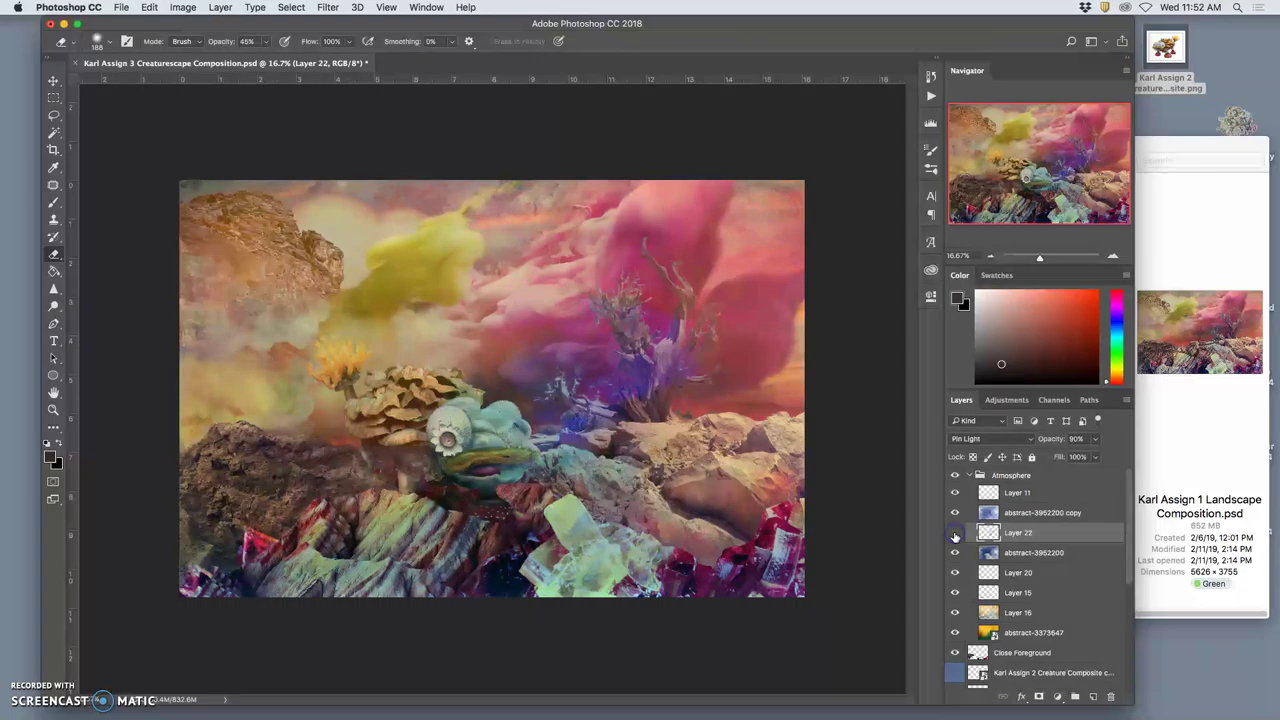
left_click(955, 535)
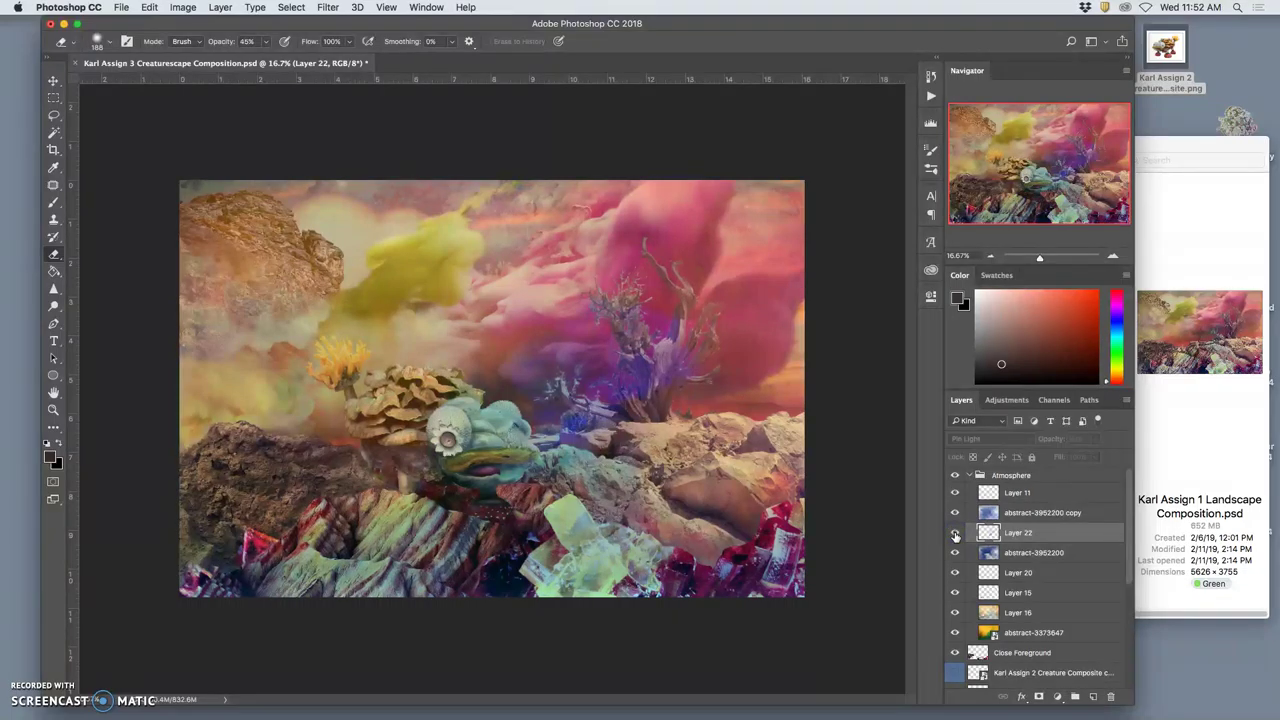
left_click(955, 535)
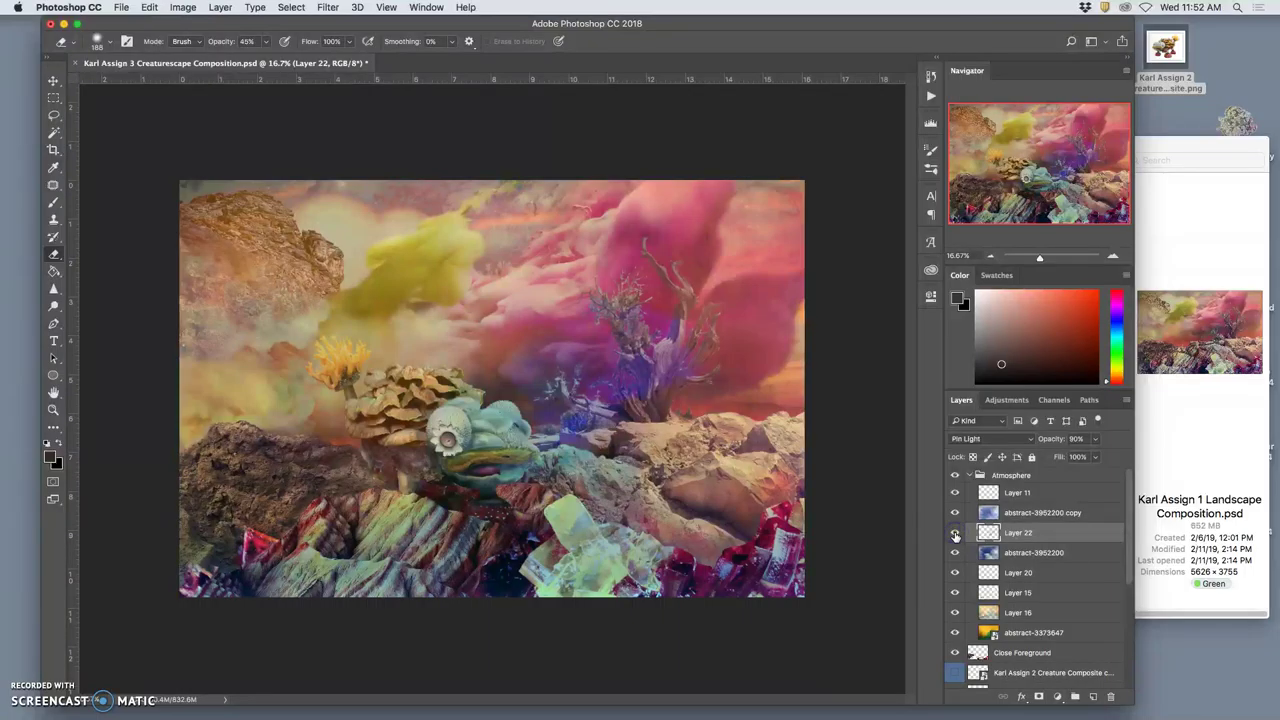
left_click(955, 535)
Hide the Atmosphere group's layers, compare the image with and without the blue smoke, and show all the layers again
left_click_drag(961, 533, 201, 624)
left_click(956, 537)
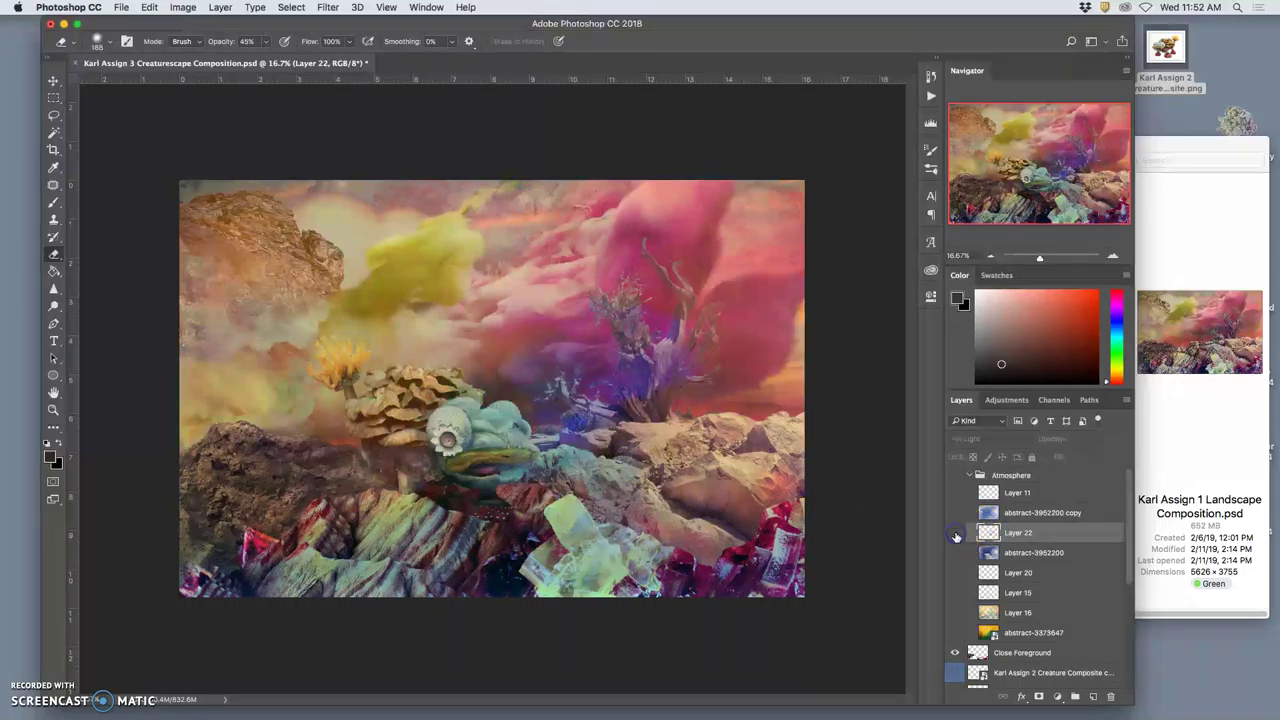
left_click(956, 537)
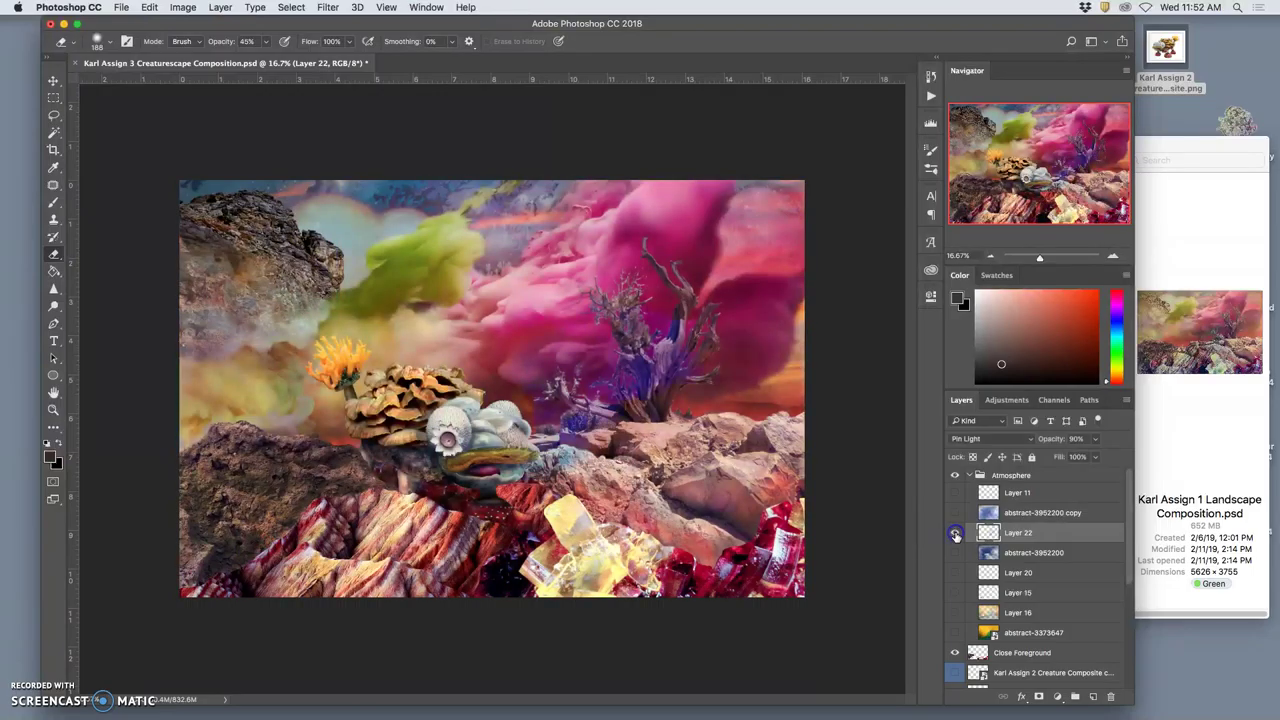
left_click(956, 533)
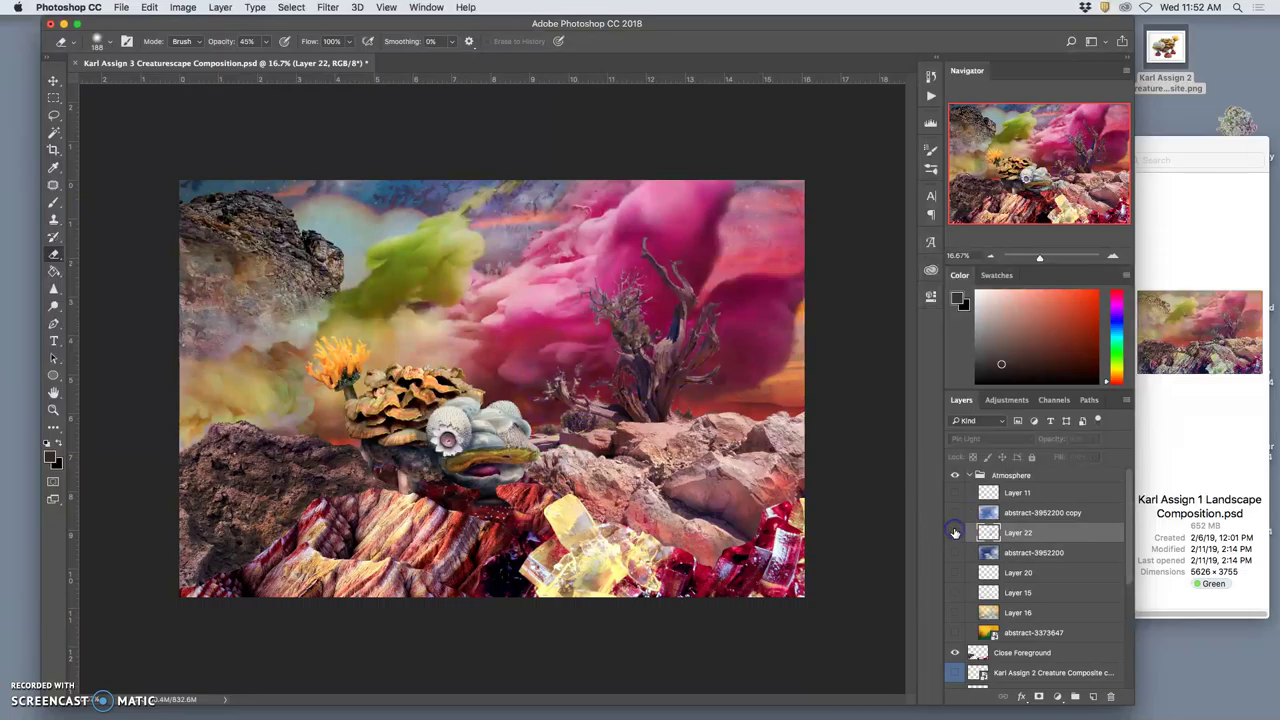
left_click_drag(955, 533, 956, 633)
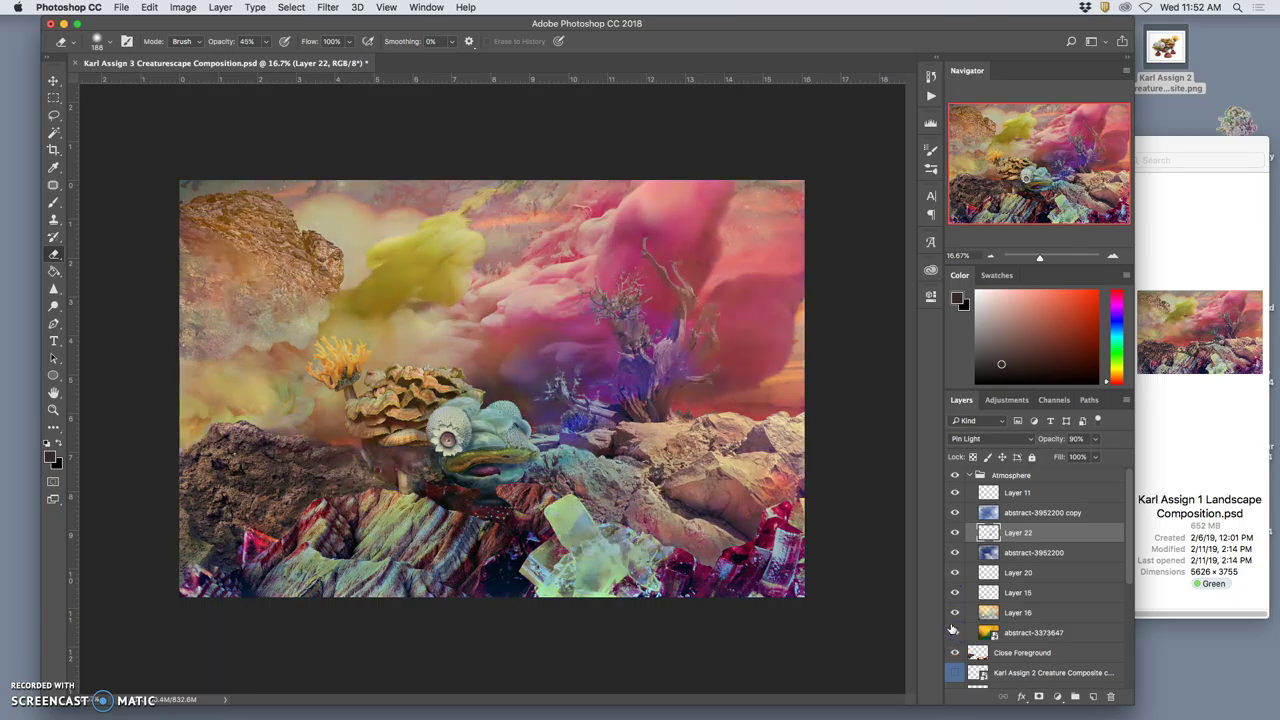